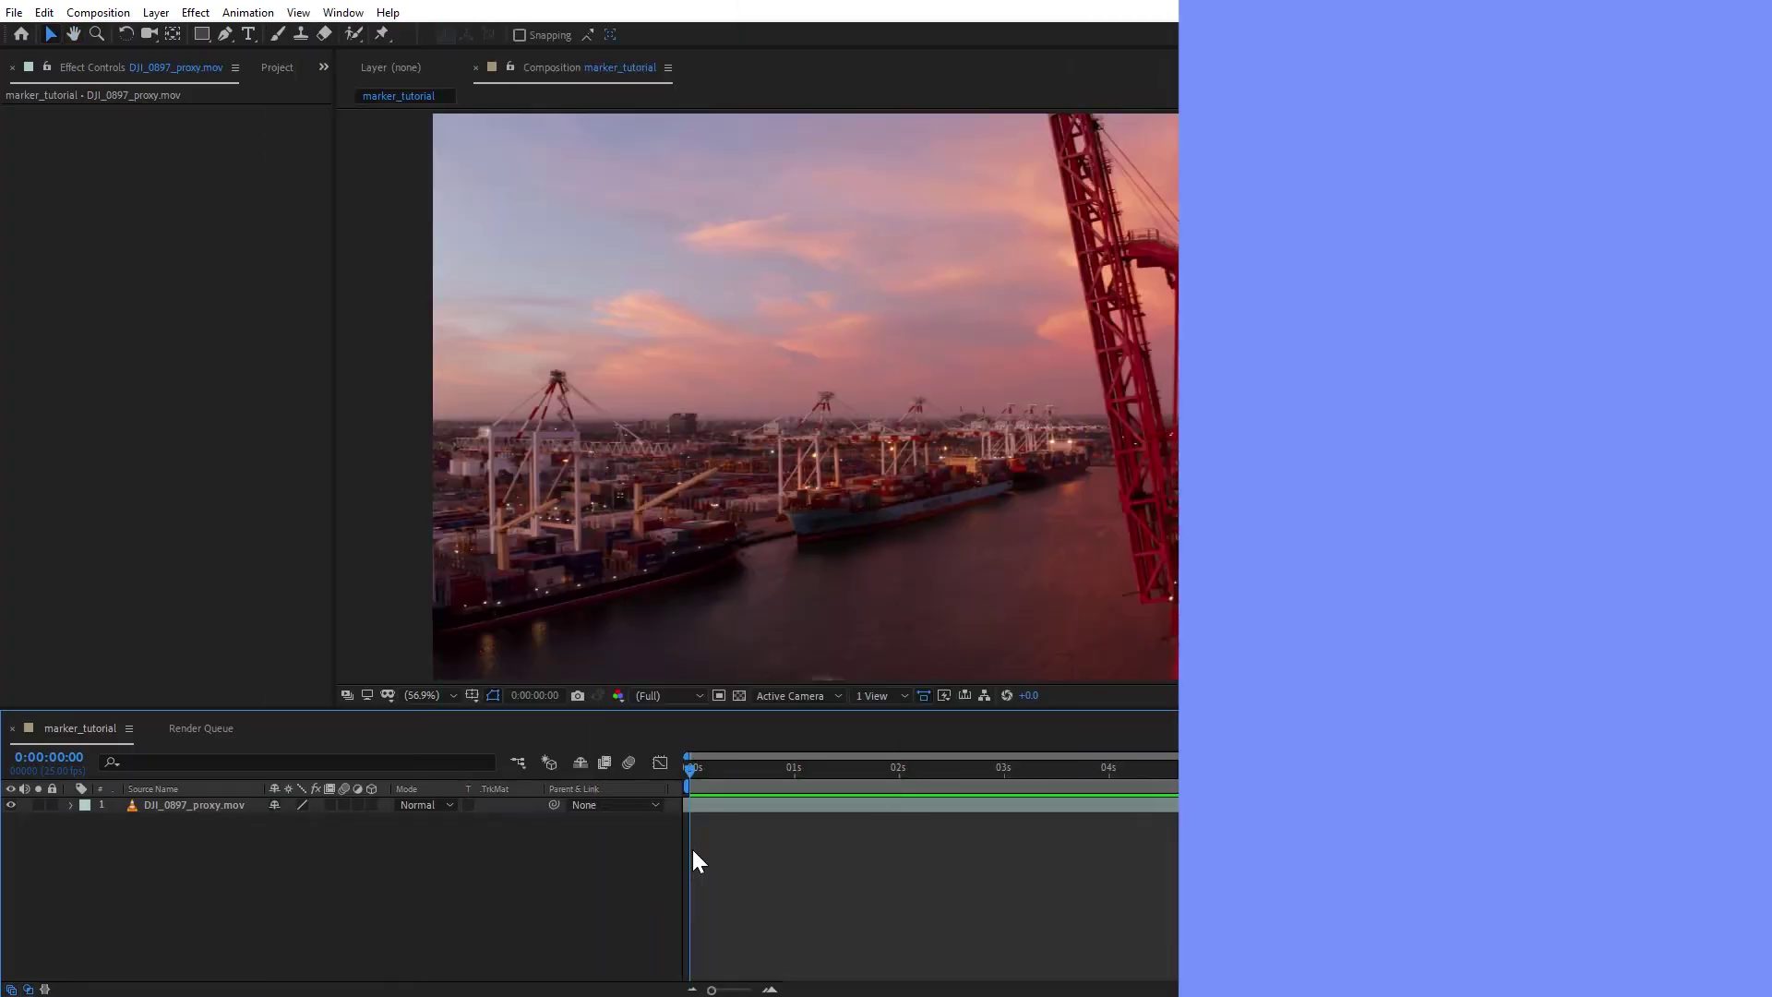
Preview the drone footage, then pre-compose its layer, moving all attributes into the new composition
{"action": "key", "text": "space"}
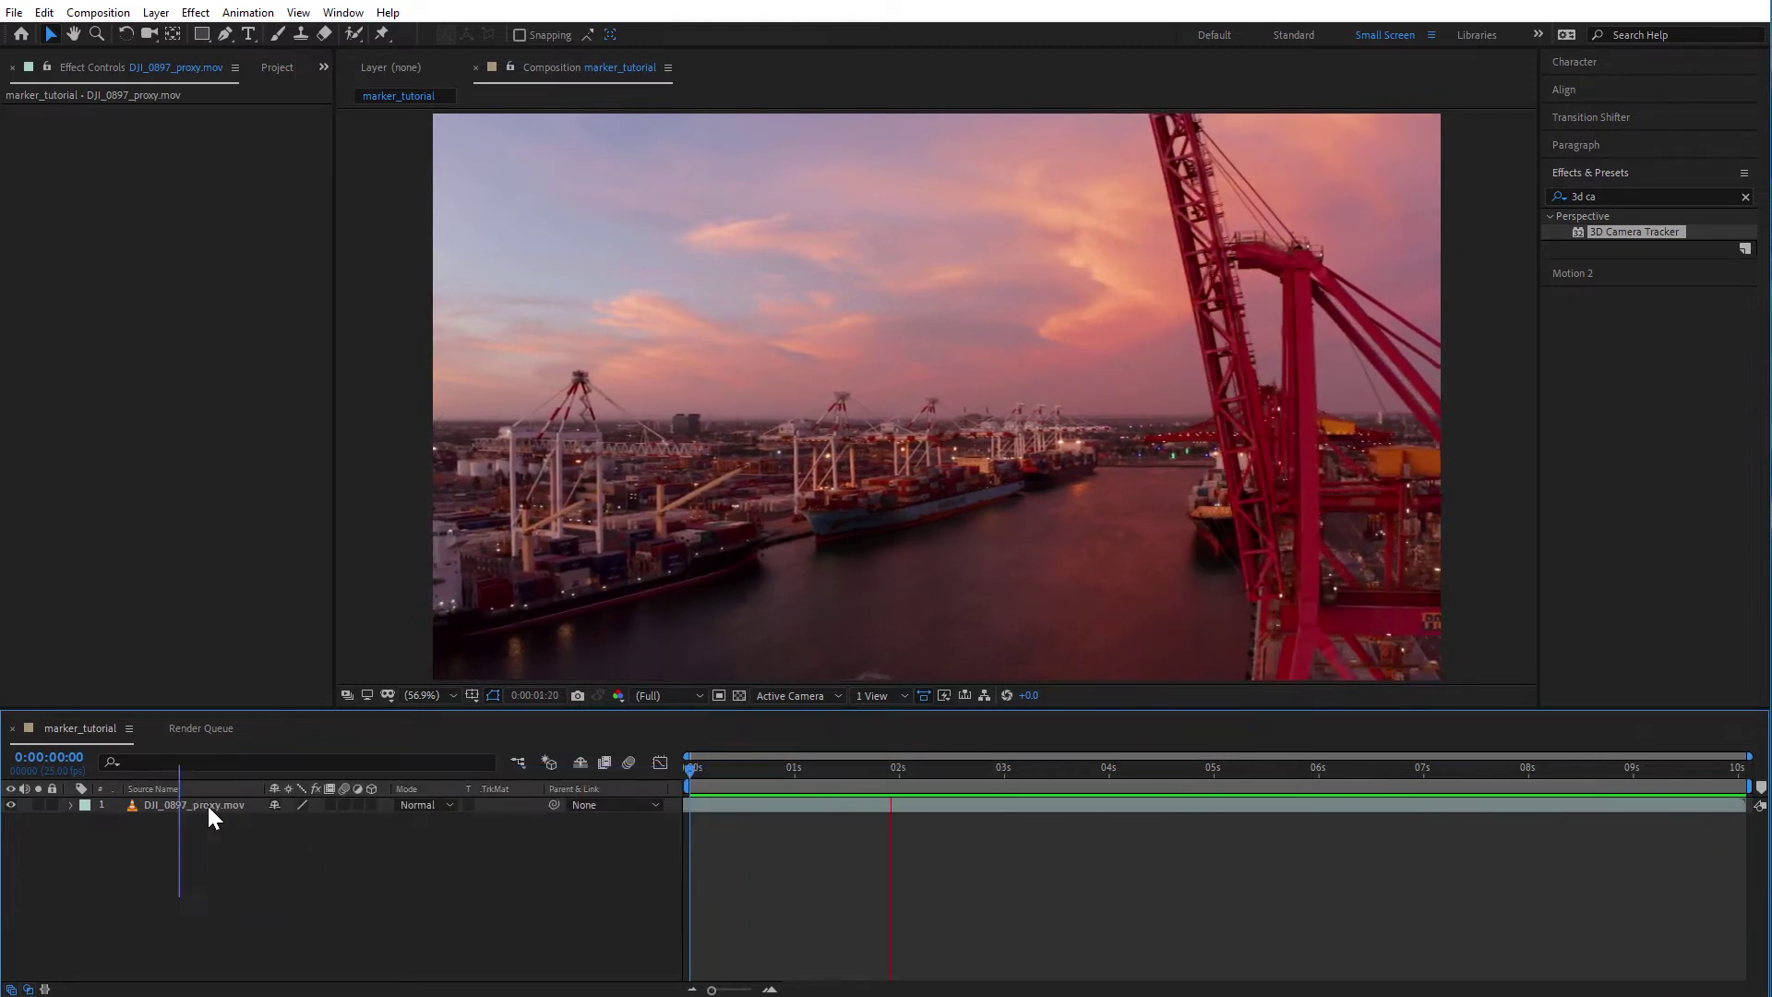
{"action": "left_click", "coordinate": [197, 805]}
{"action": "right_click", "coordinate": [197, 803]}
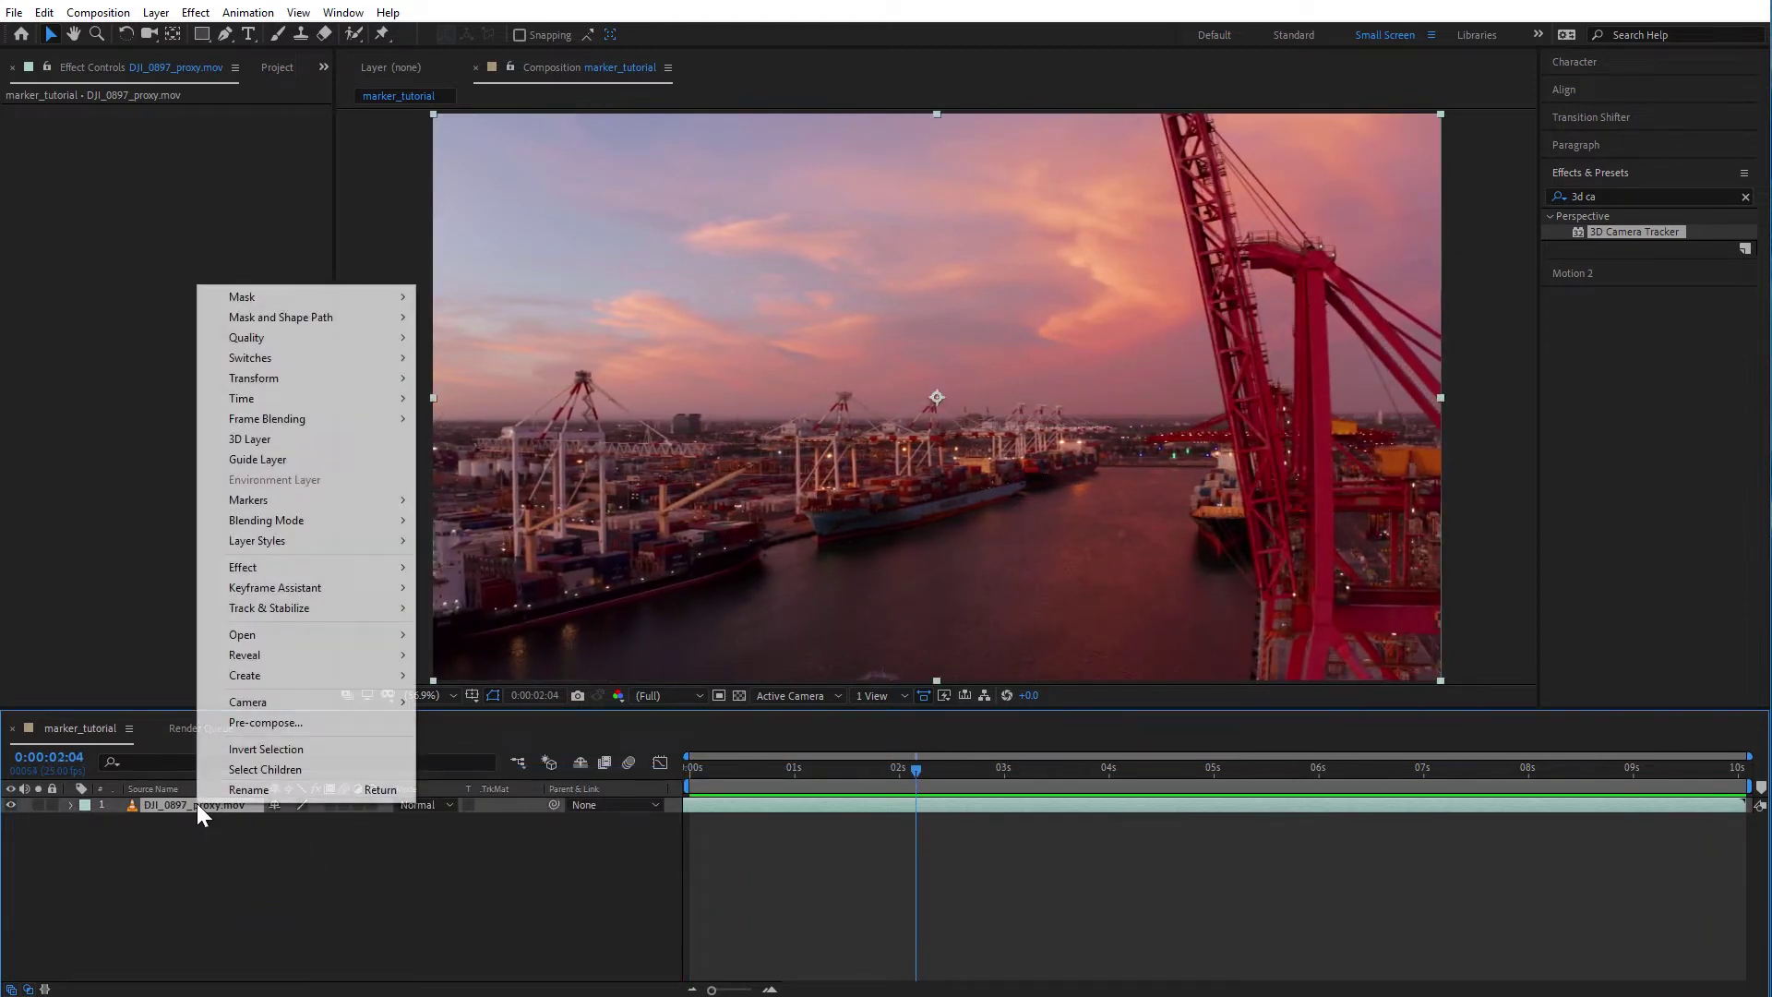
{"action": "left_click", "coordinate": [286, 724]}
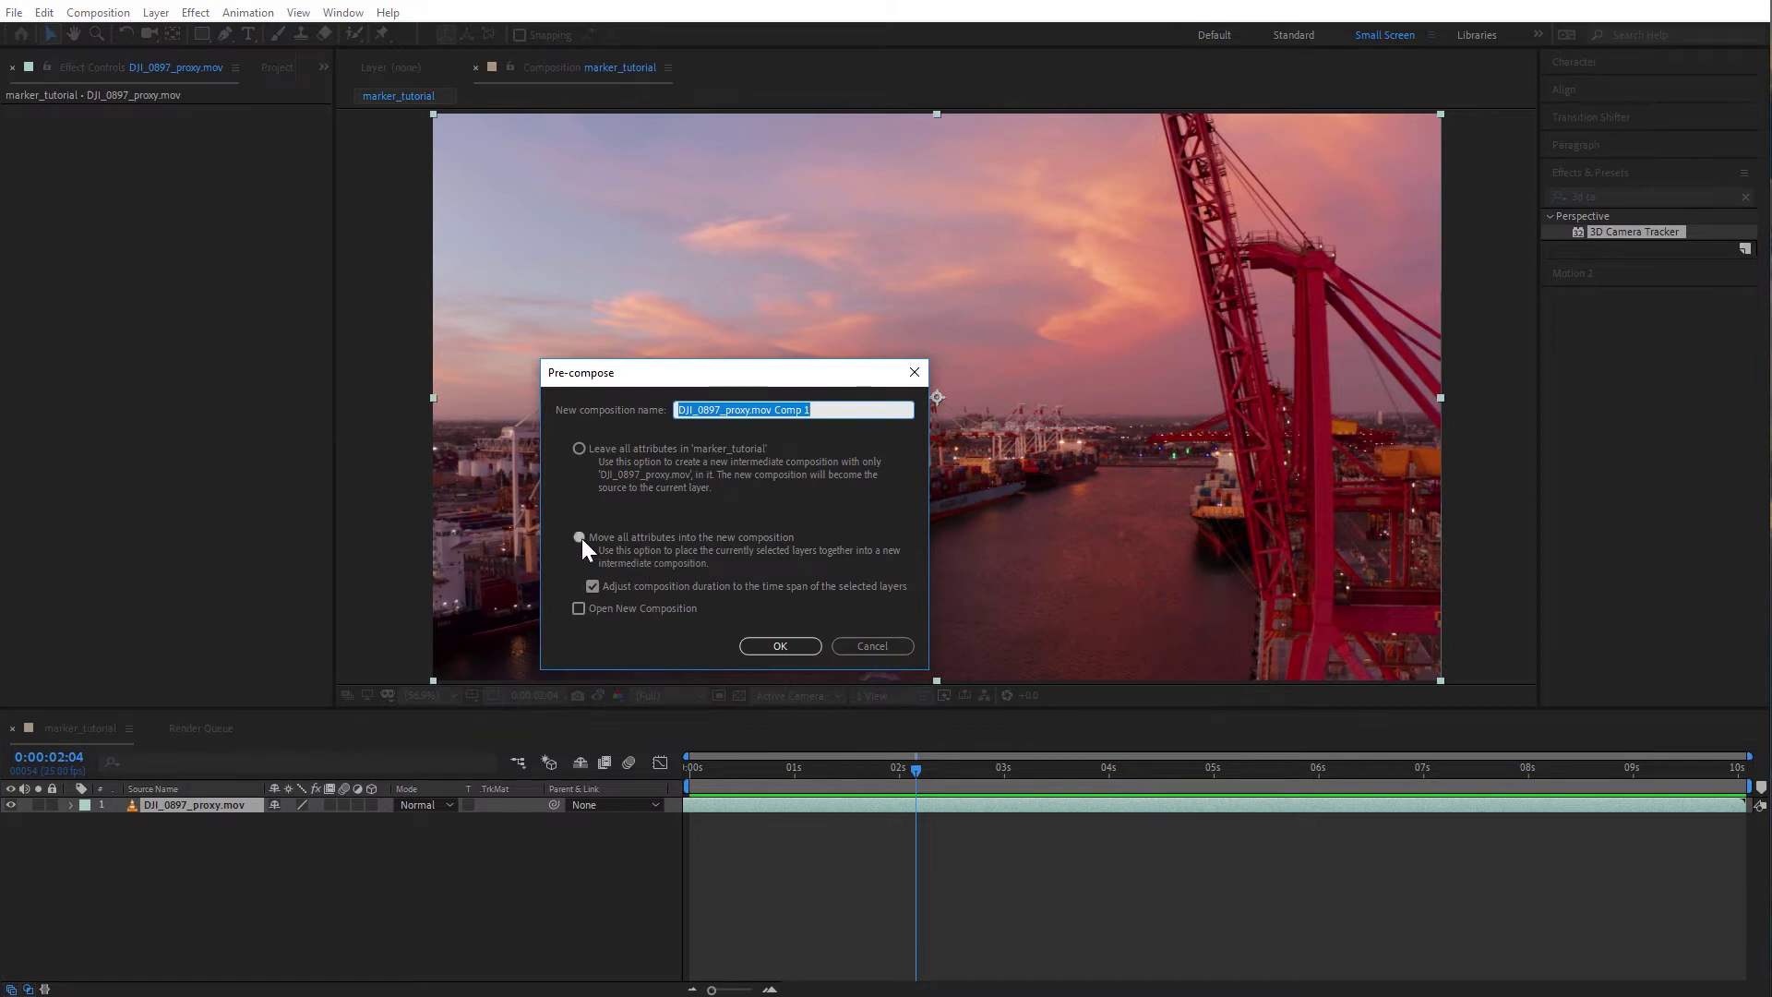
{"action": "left_click", "coordinate": [580, 538]}
{"action": "left_click", "coordinate": [780, 646]}
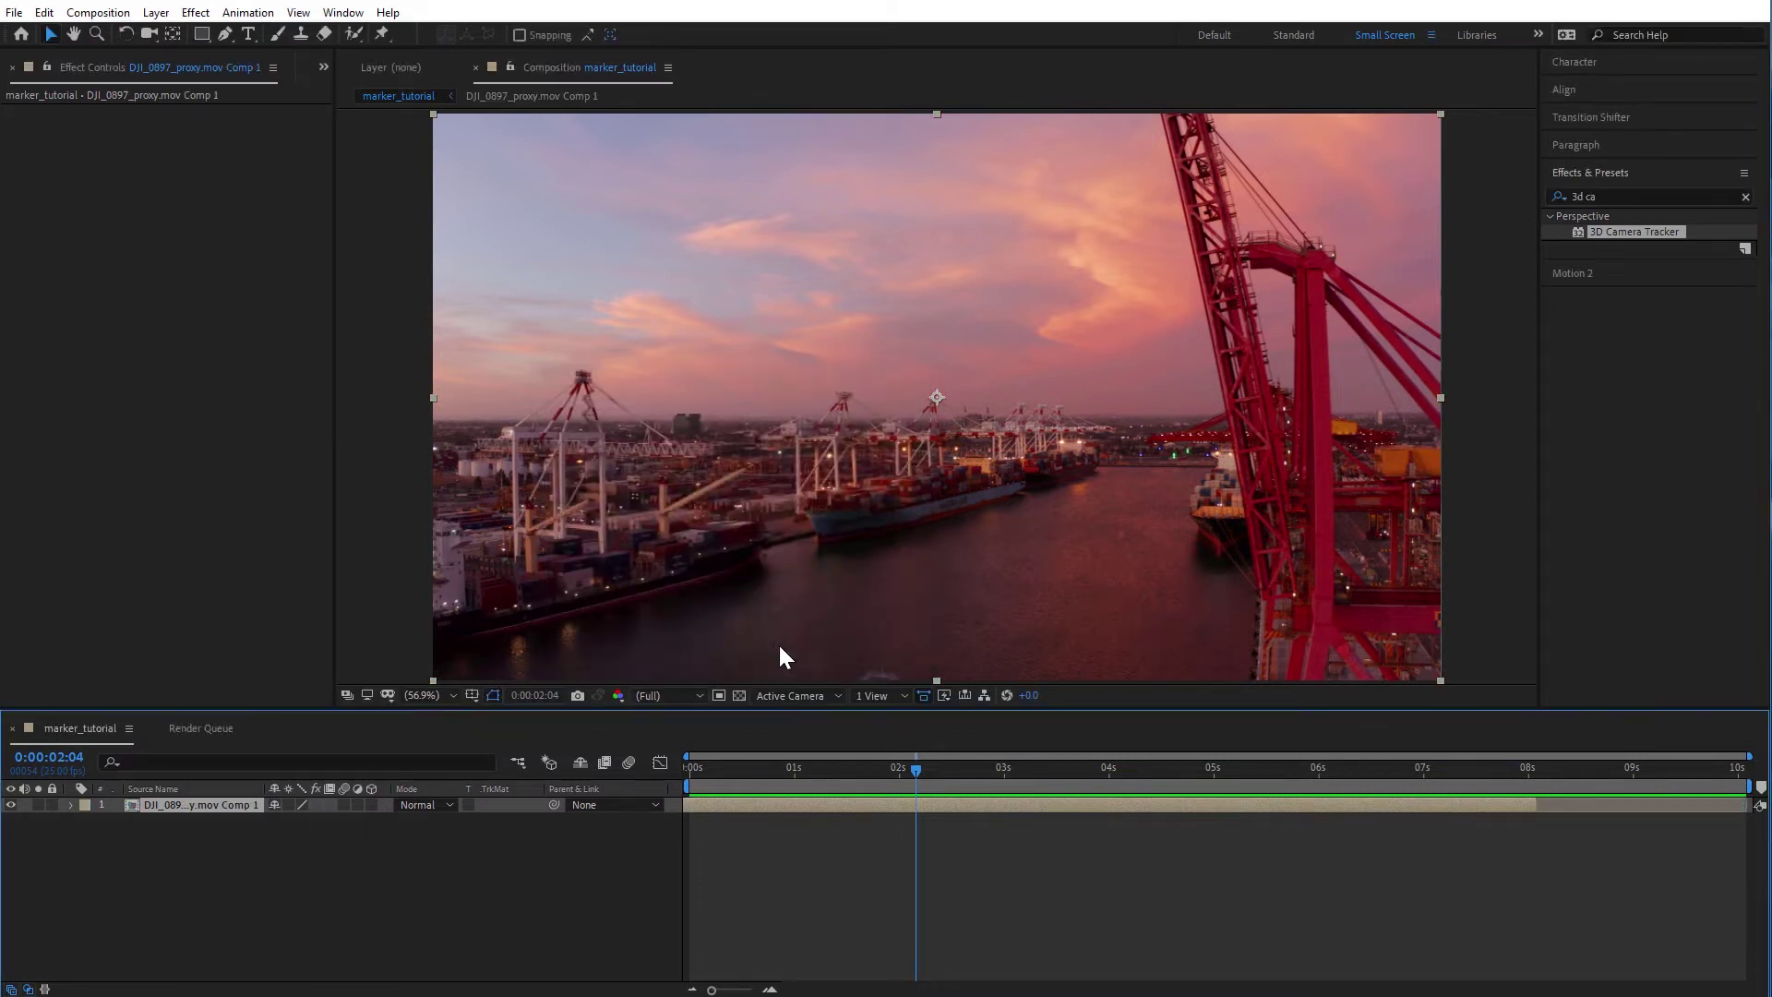
Queue marker_tutorial for rendering, check output settings, and apply 3D Camera Tracker to DJI_0897_proxy.mov
{"action": "left_click", "coordinate": [119, 17]}
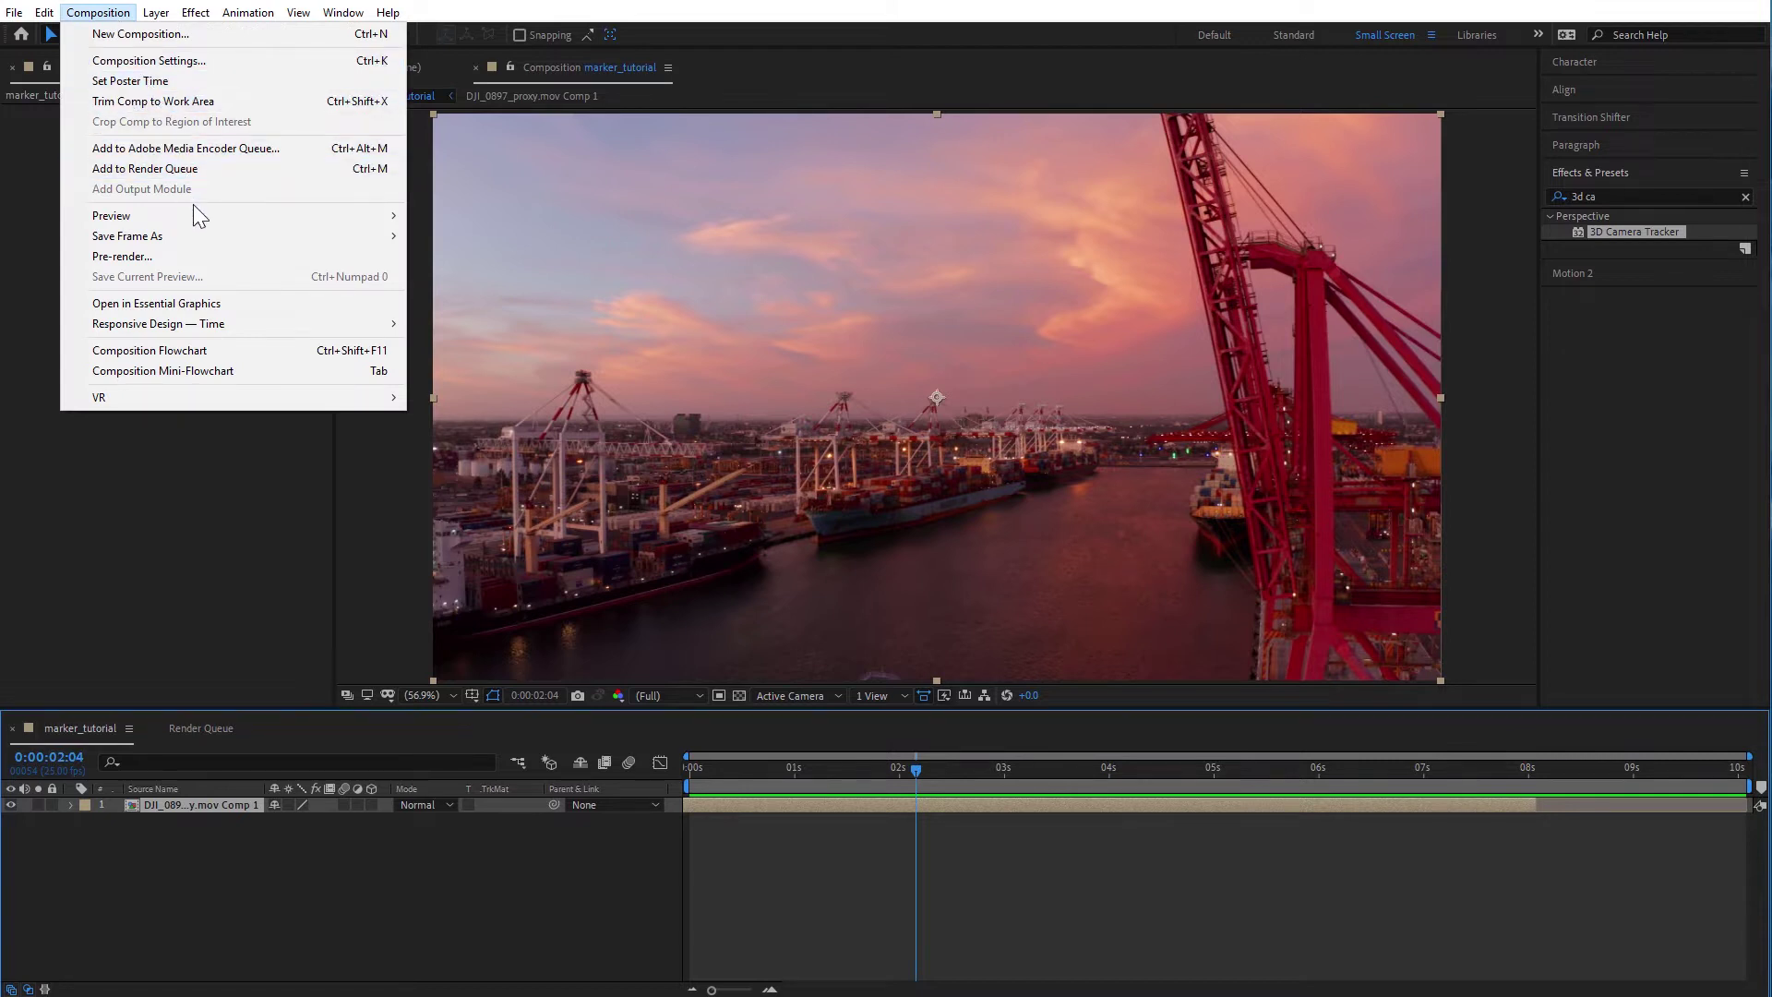
{"action": "left_click", "coordinate": [196, 169]}
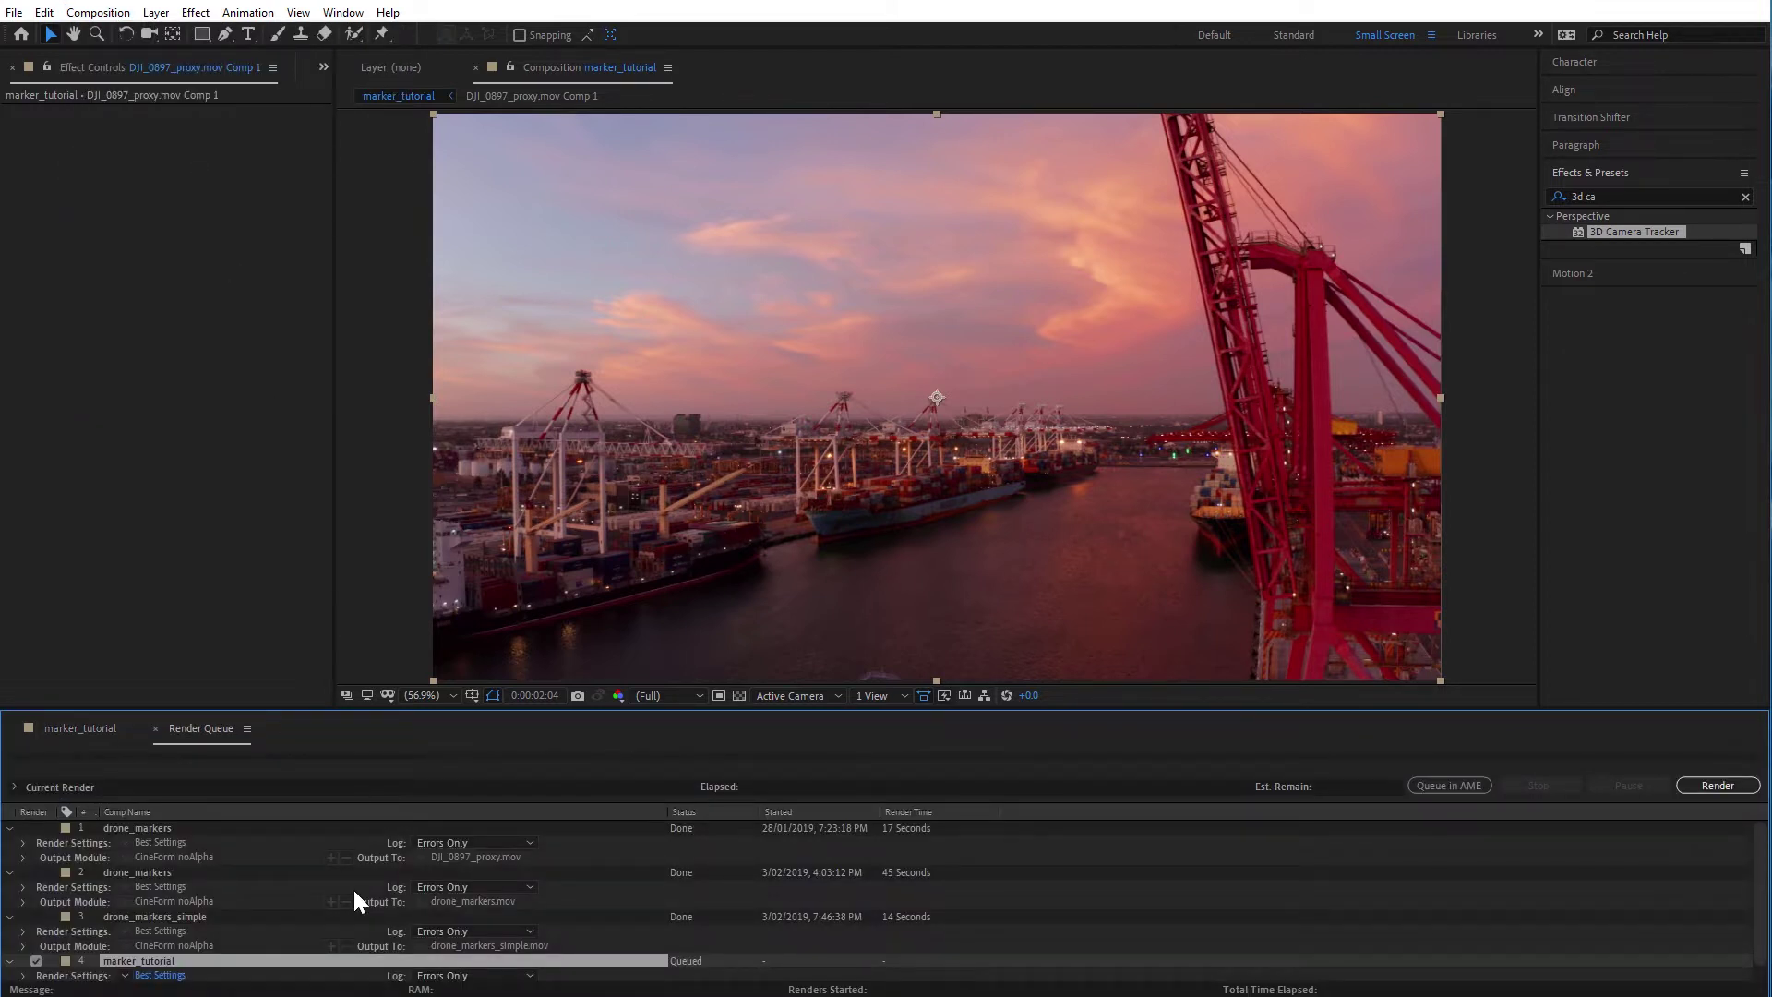
{"action": "left_click", "coordinate": [199, 975]}
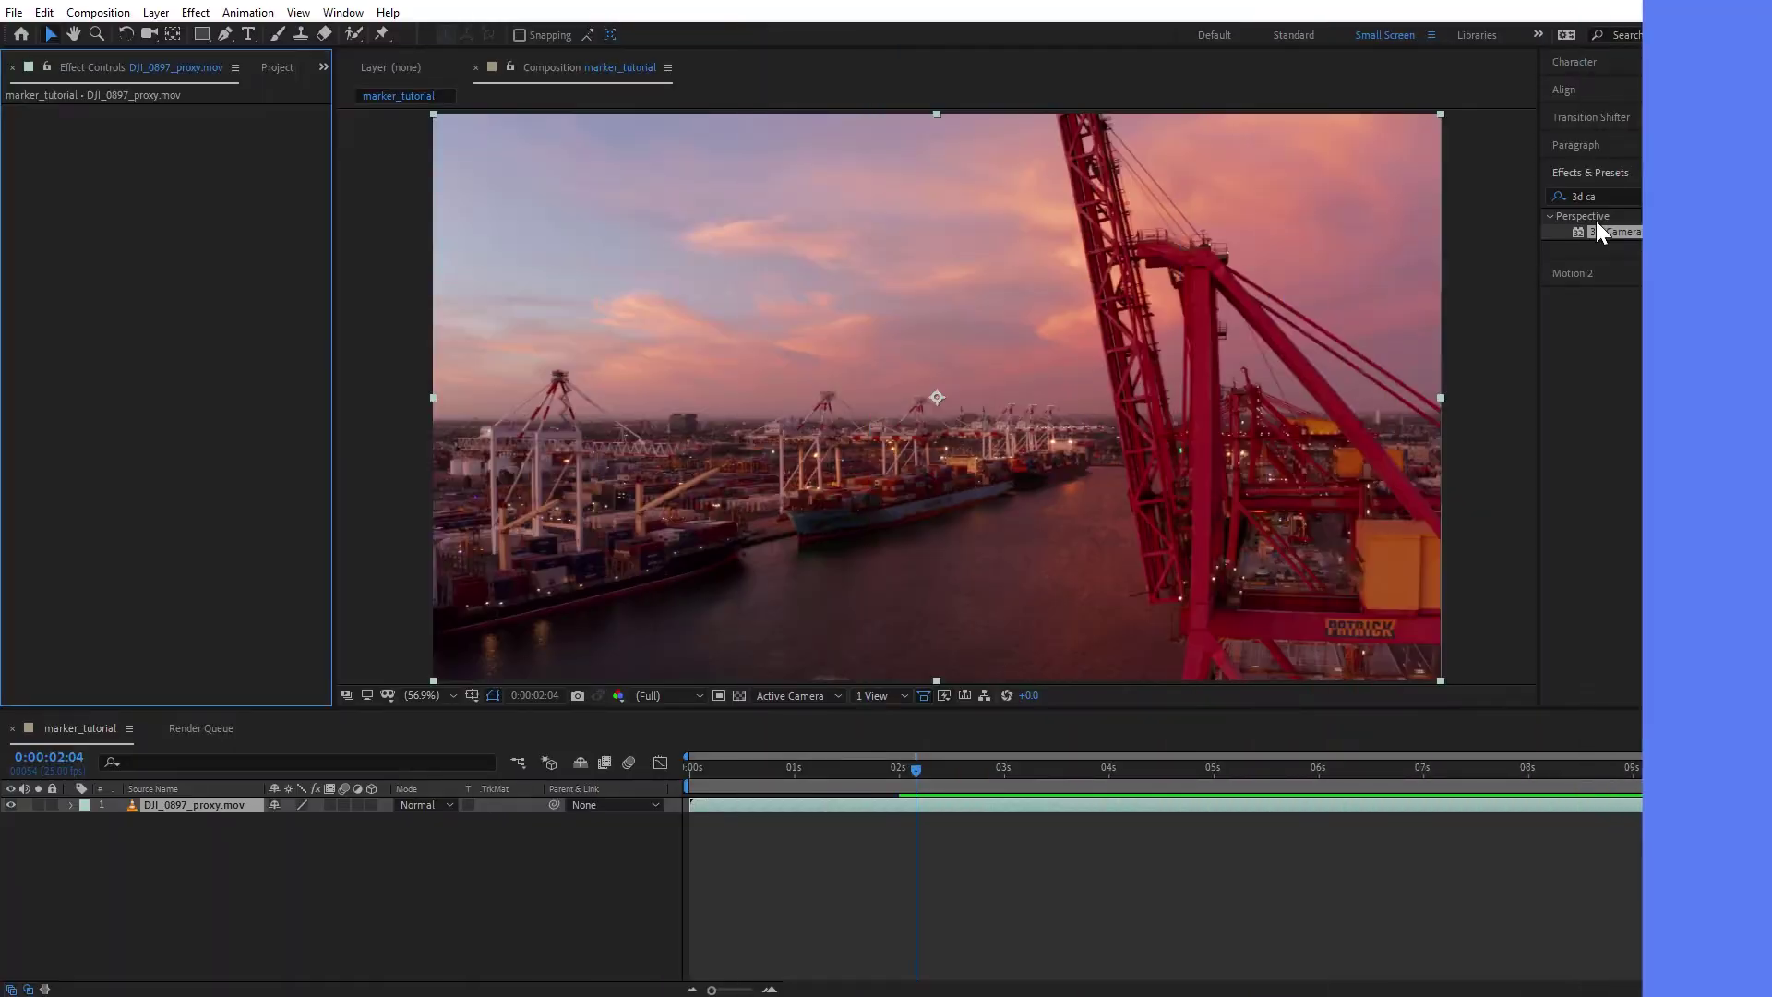
{"action": "left_click_drag", "start_coordinate": [1599, 234], "coordinate": [235, 804]}
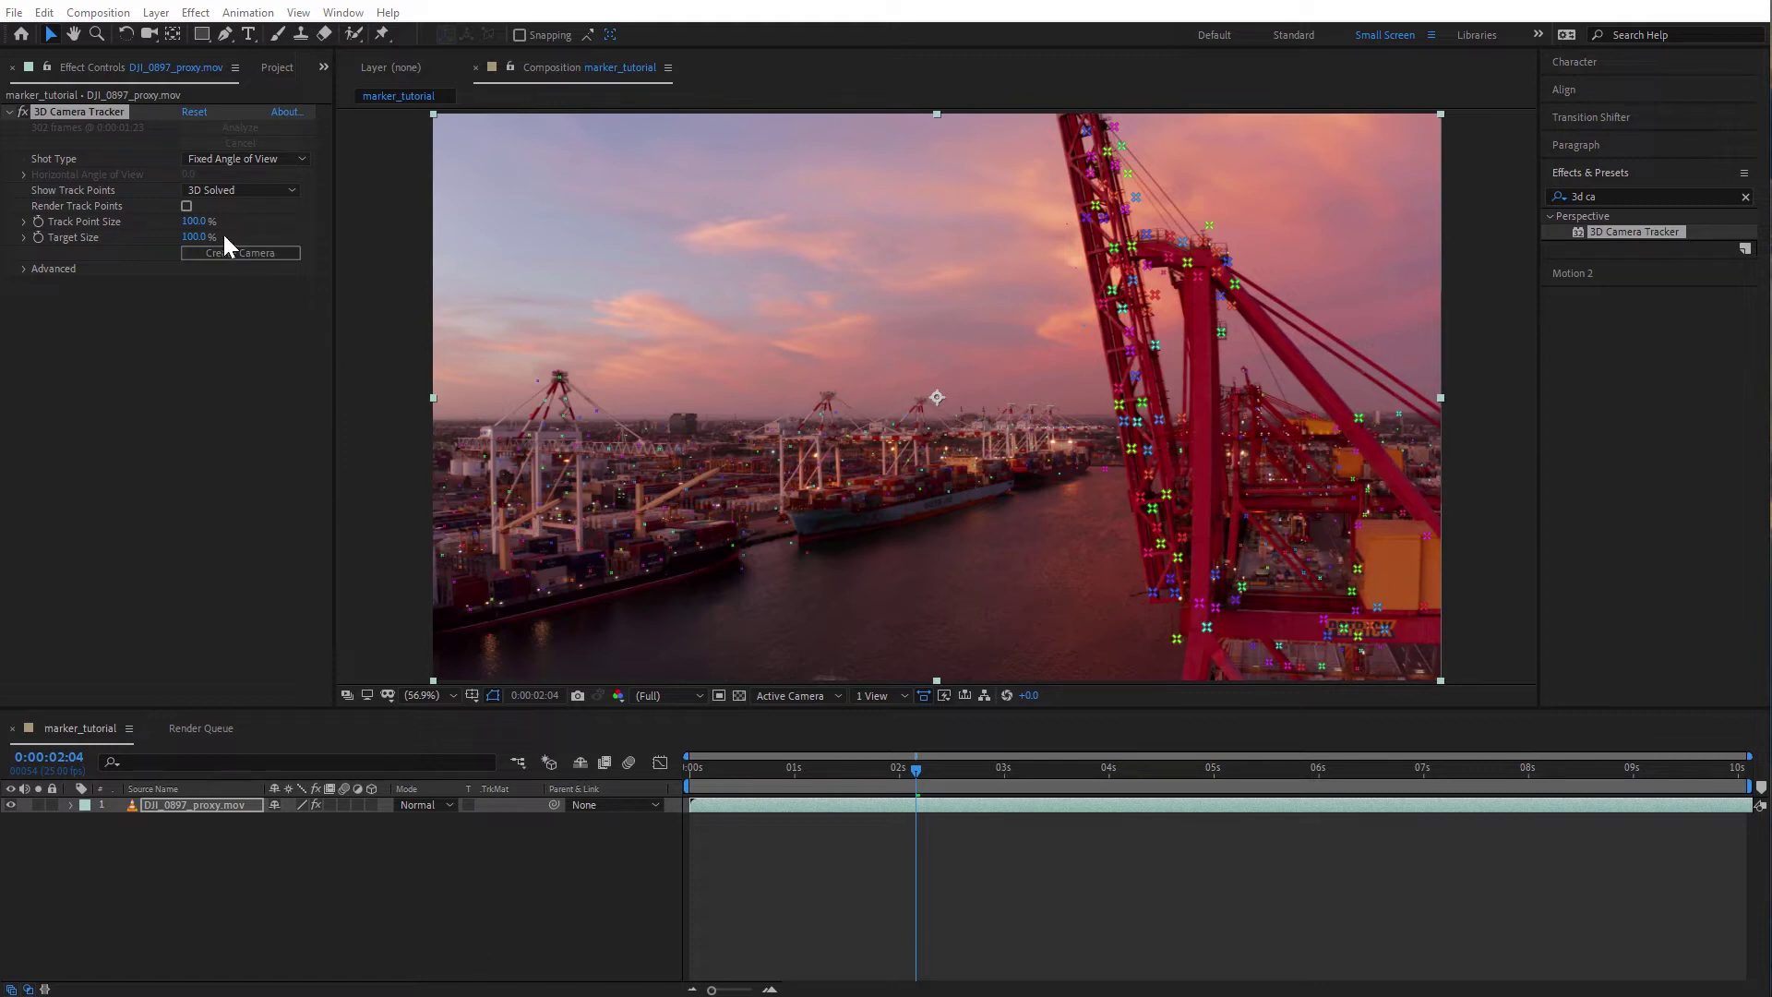
Once the camera solve finishes, scrub the 3D Camera Tracker's Track Point Size up to 140%
{"action": "left_click_drag", "start_coordinate": [202, 228], "coordinate": [240, 229]}
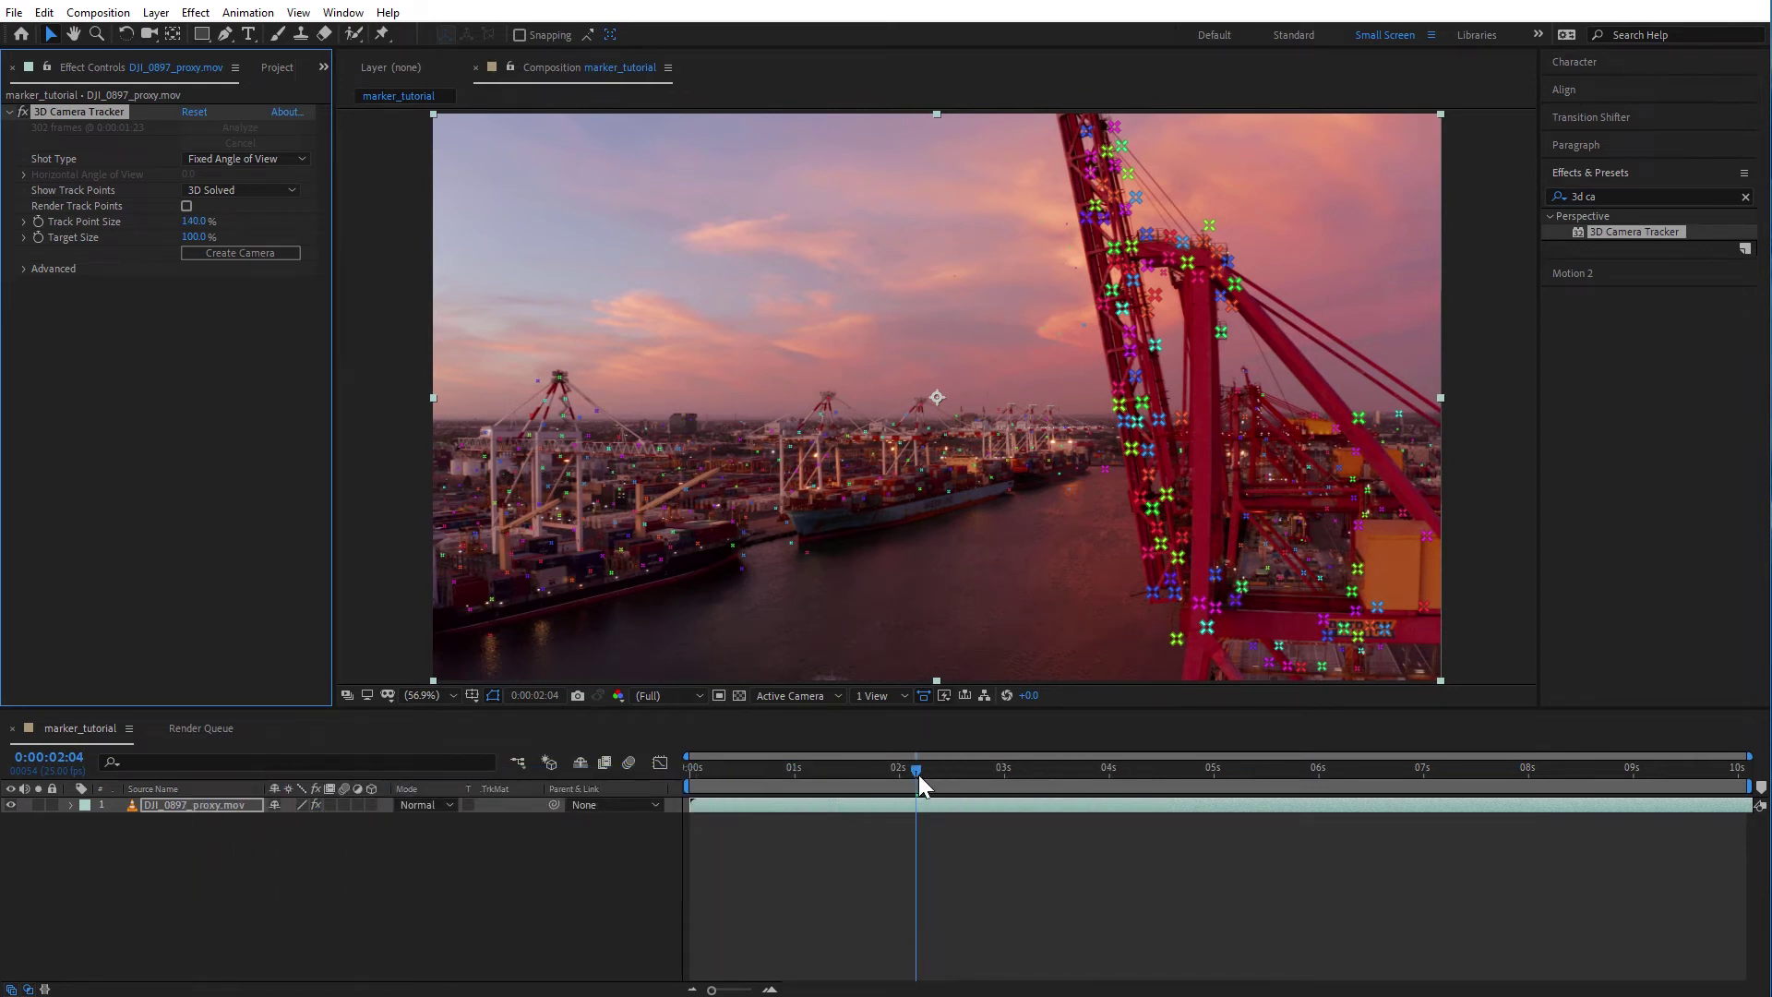
{"action": "left_click_drag", "start_coordinate": [917, 773], "coordinate": [1702, 791]}
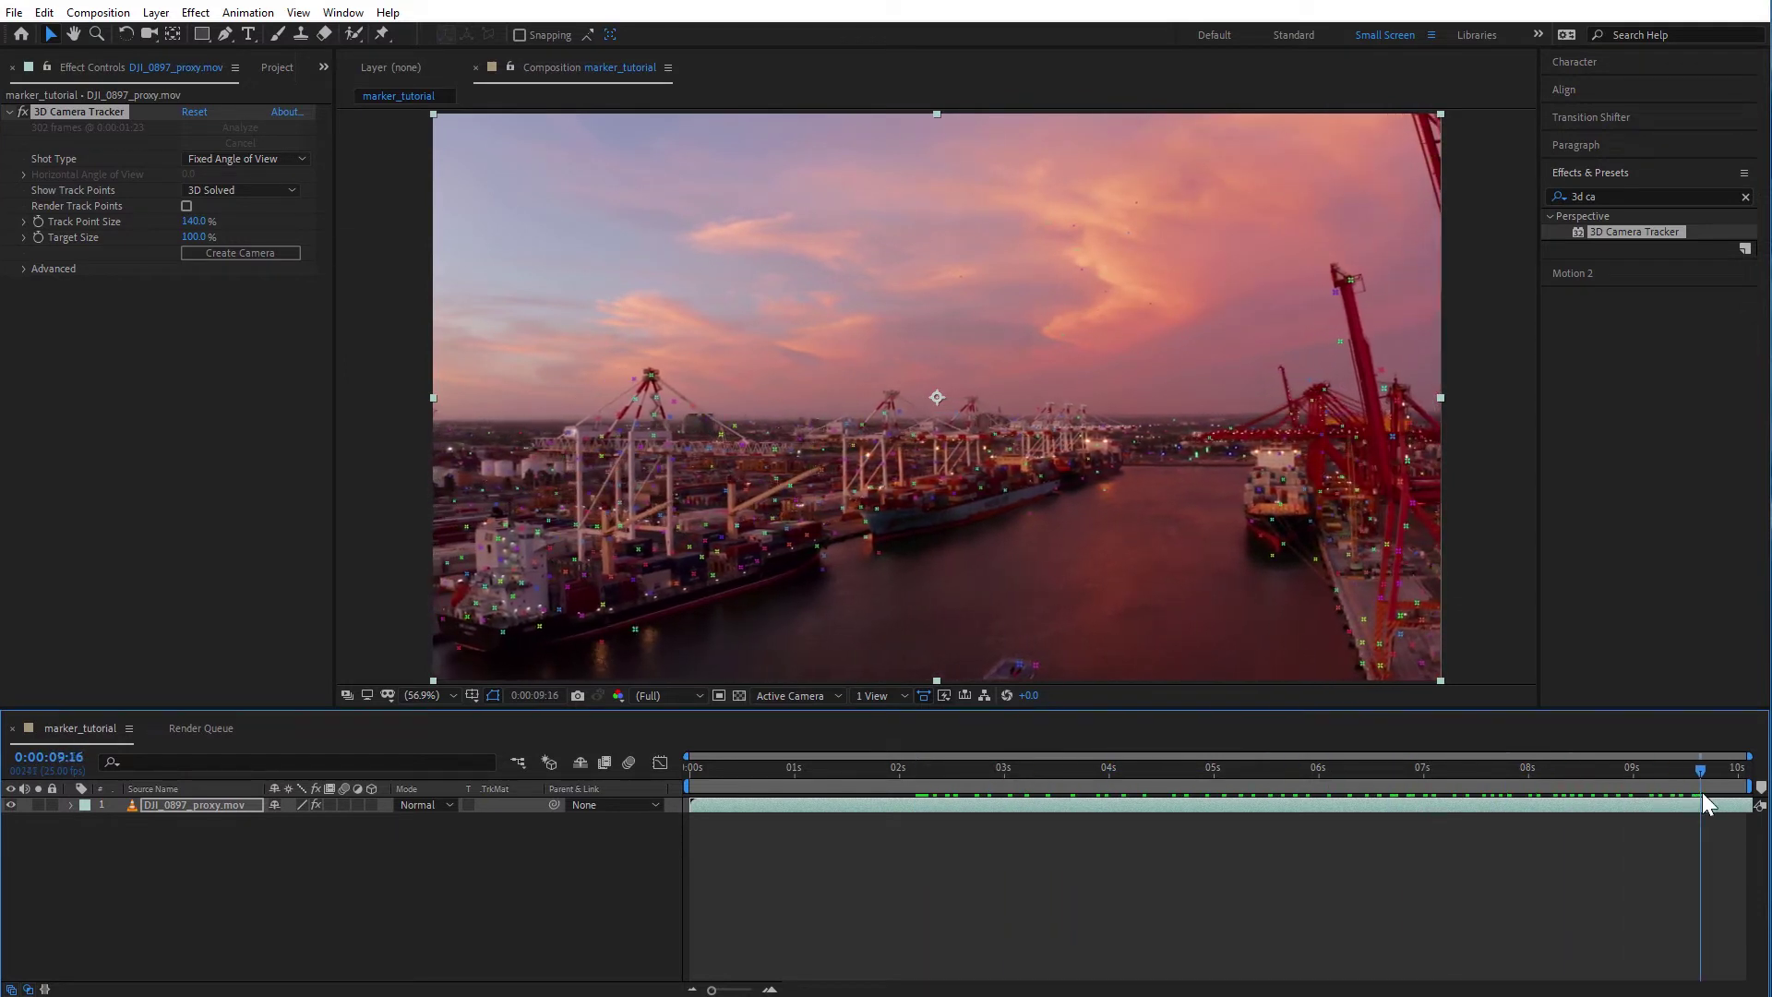
{"action": "left_click", "coordinate": [1076, 610]}
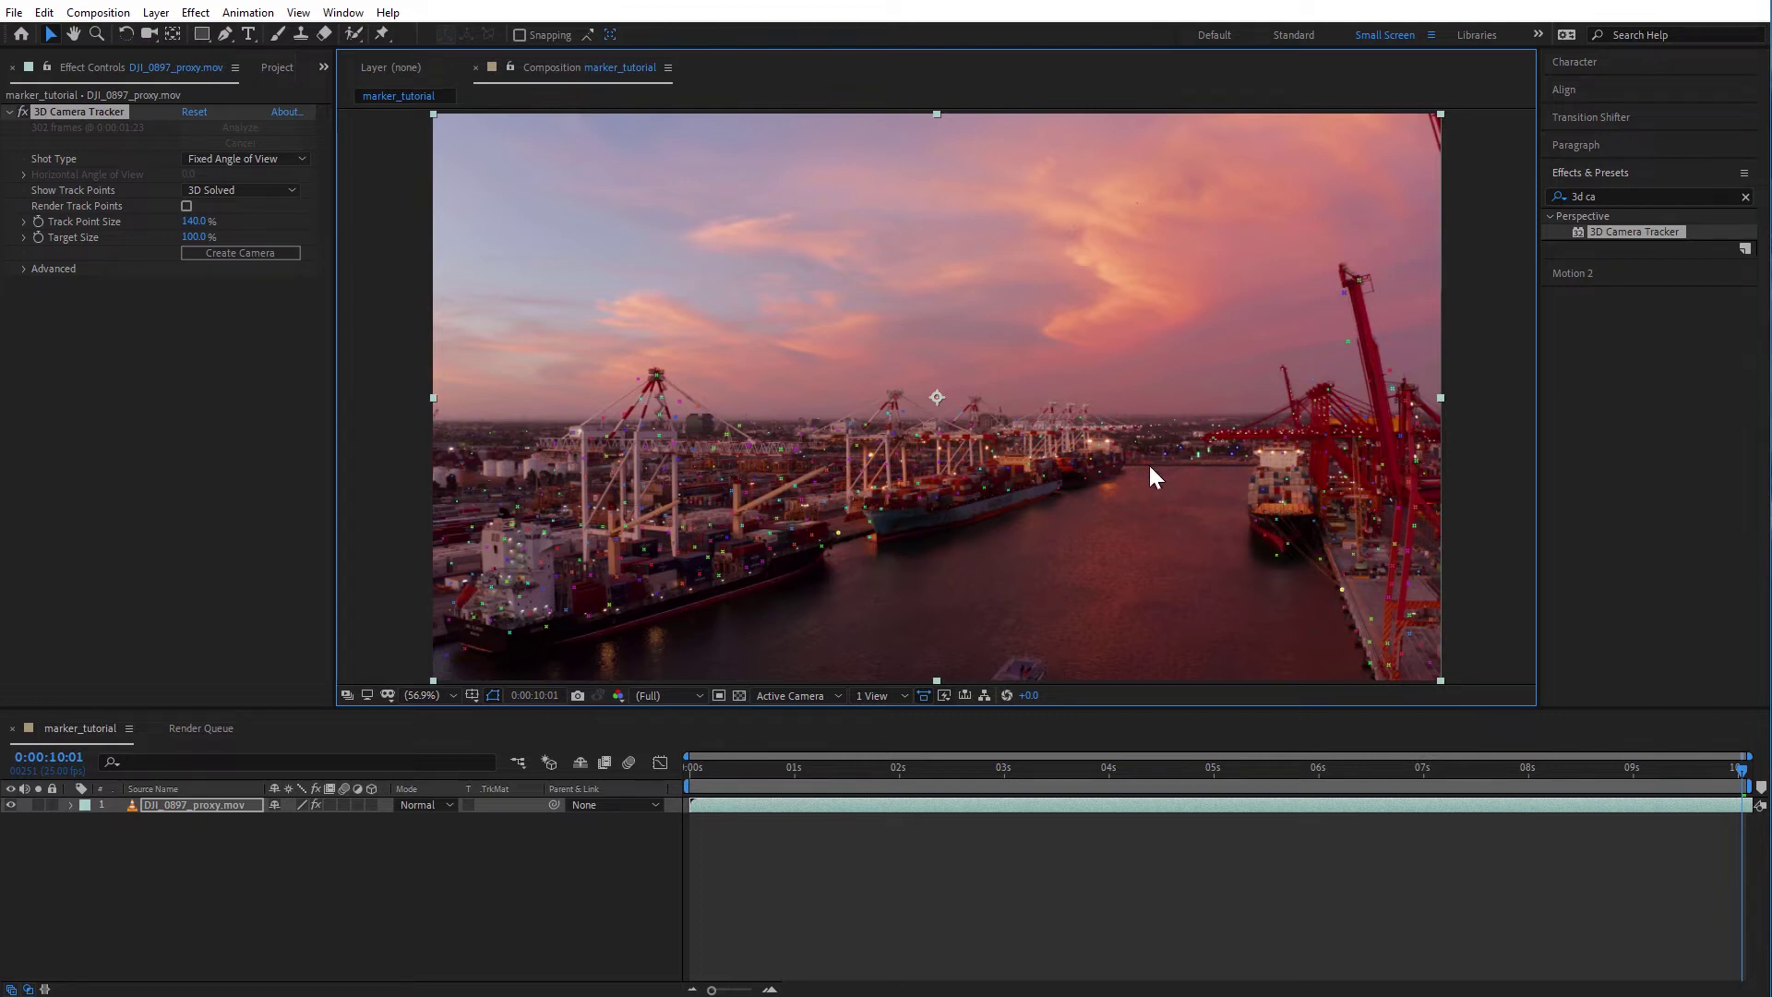
Set a track target on the water as the ground plane and origin
{"action": "mouse_move", "coordinate": [1174, 456]}
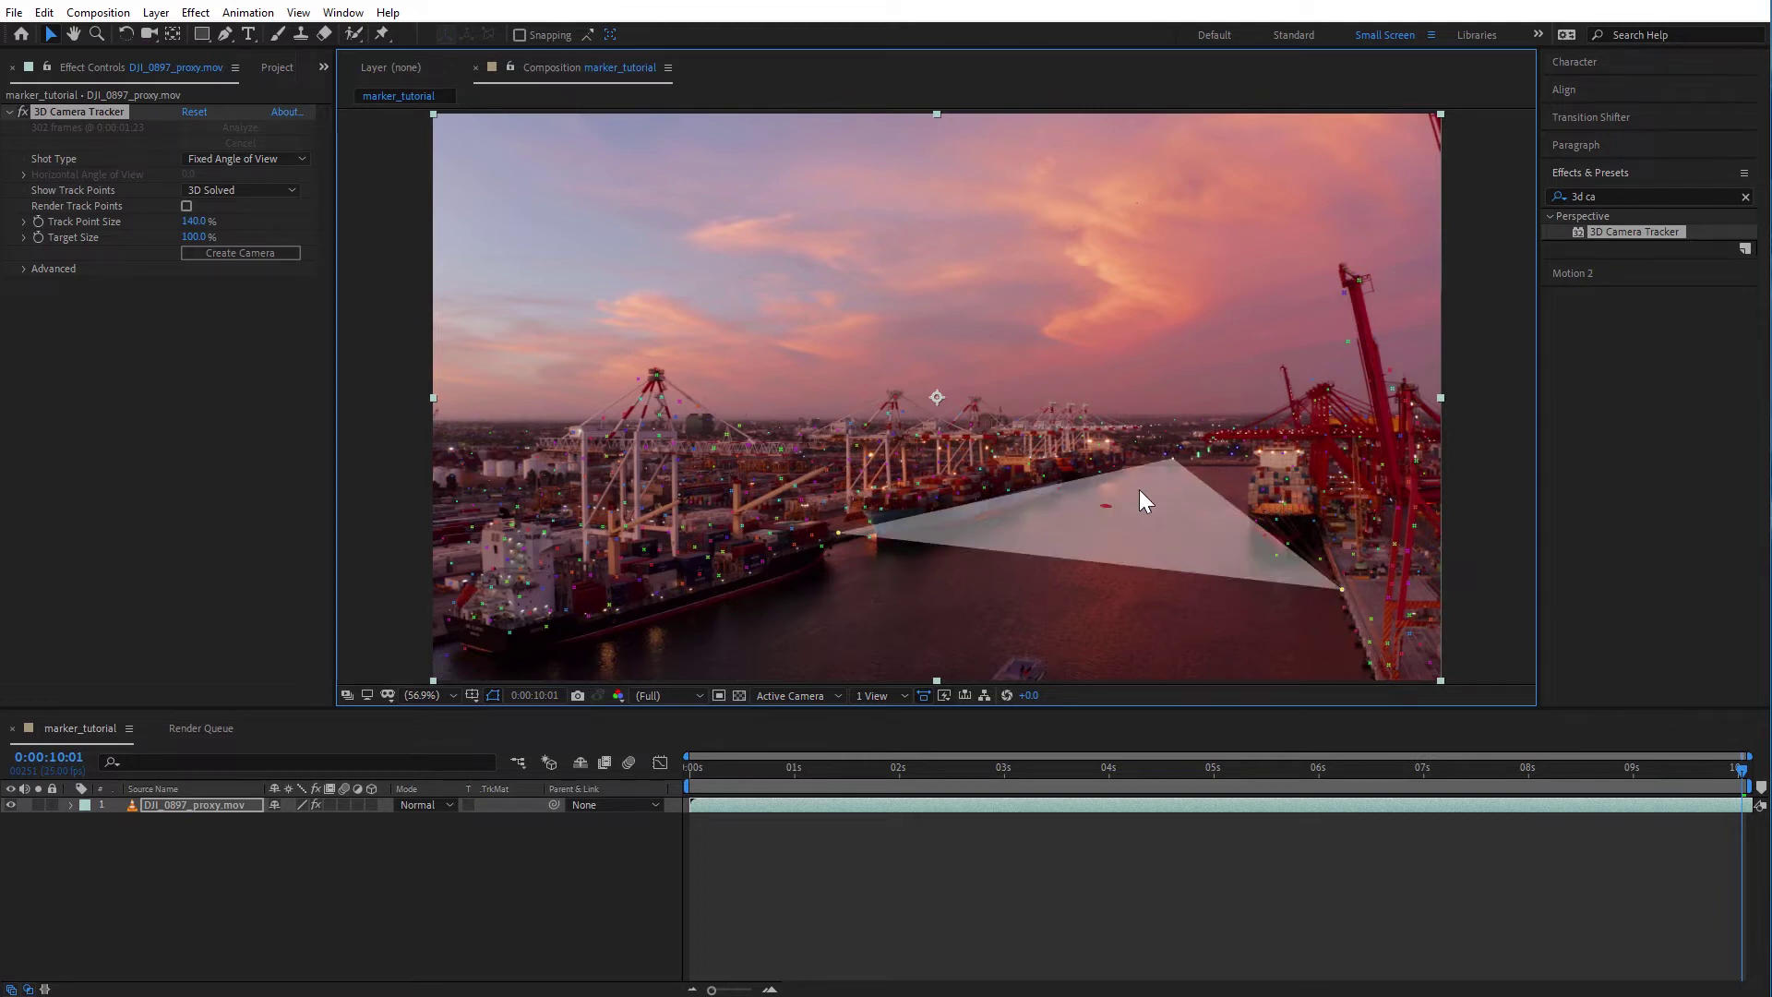
{"action": "right_click", "coordinate": [1125, 529]}
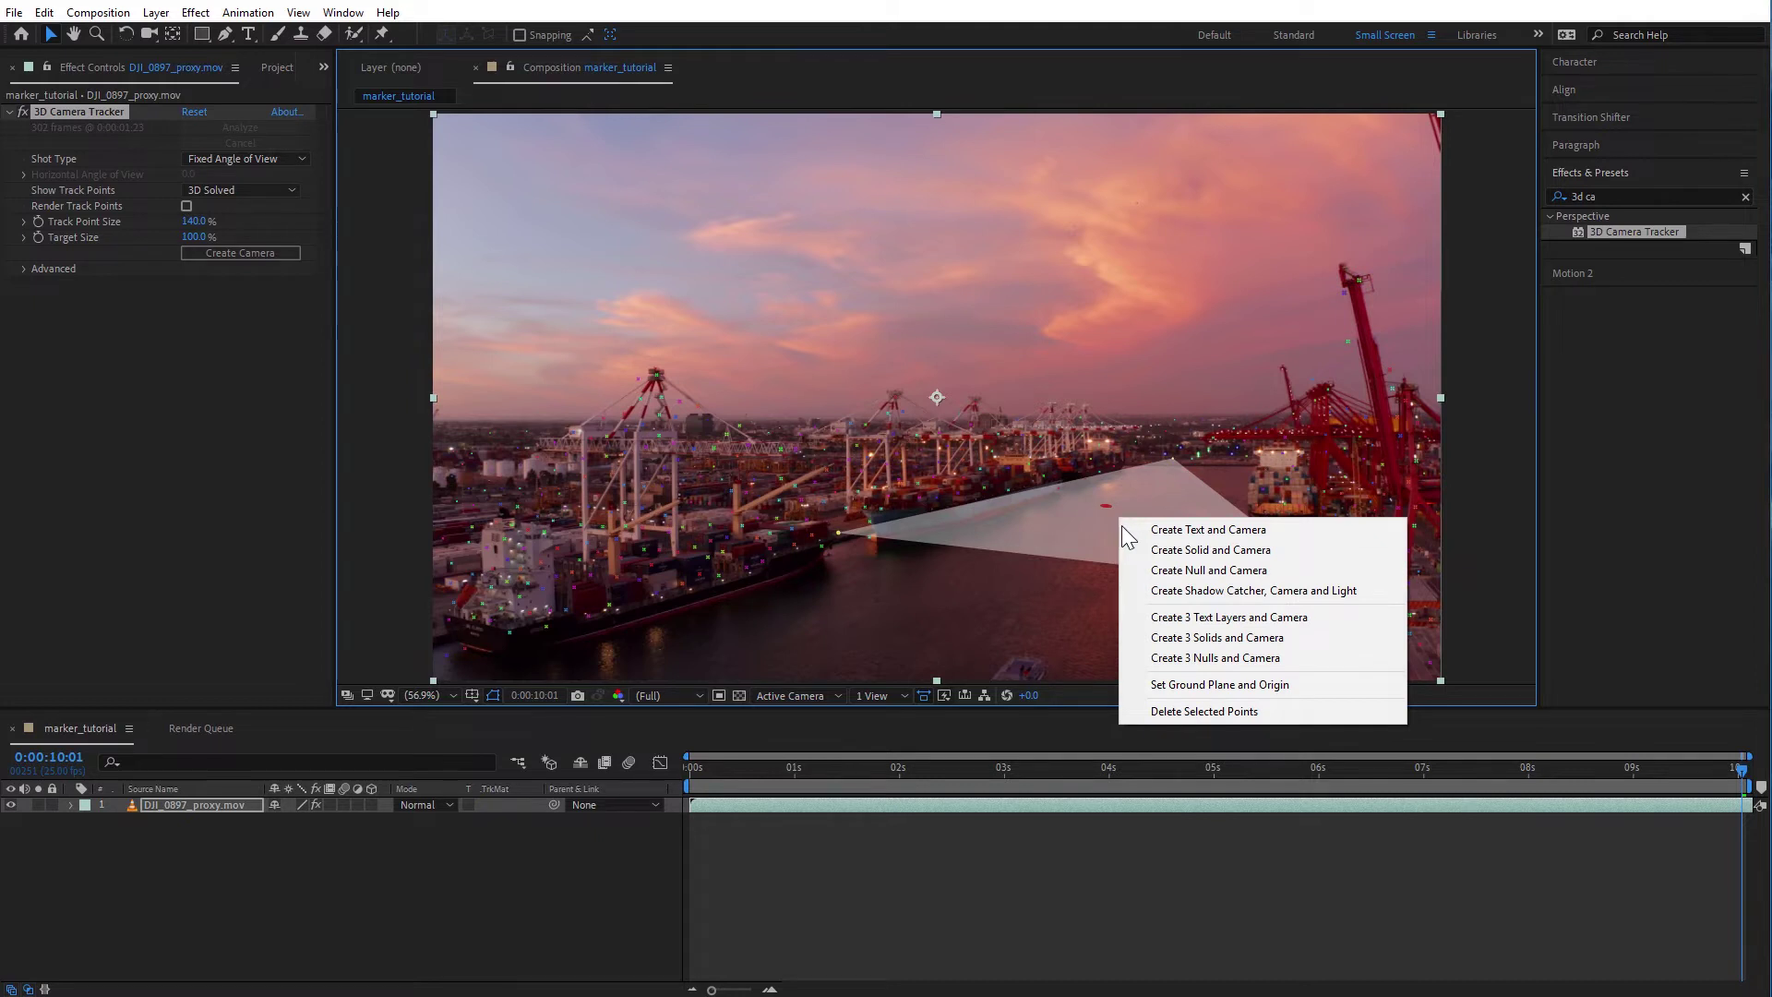
{"action": "left_click", "coordinate": [1216, 684]}
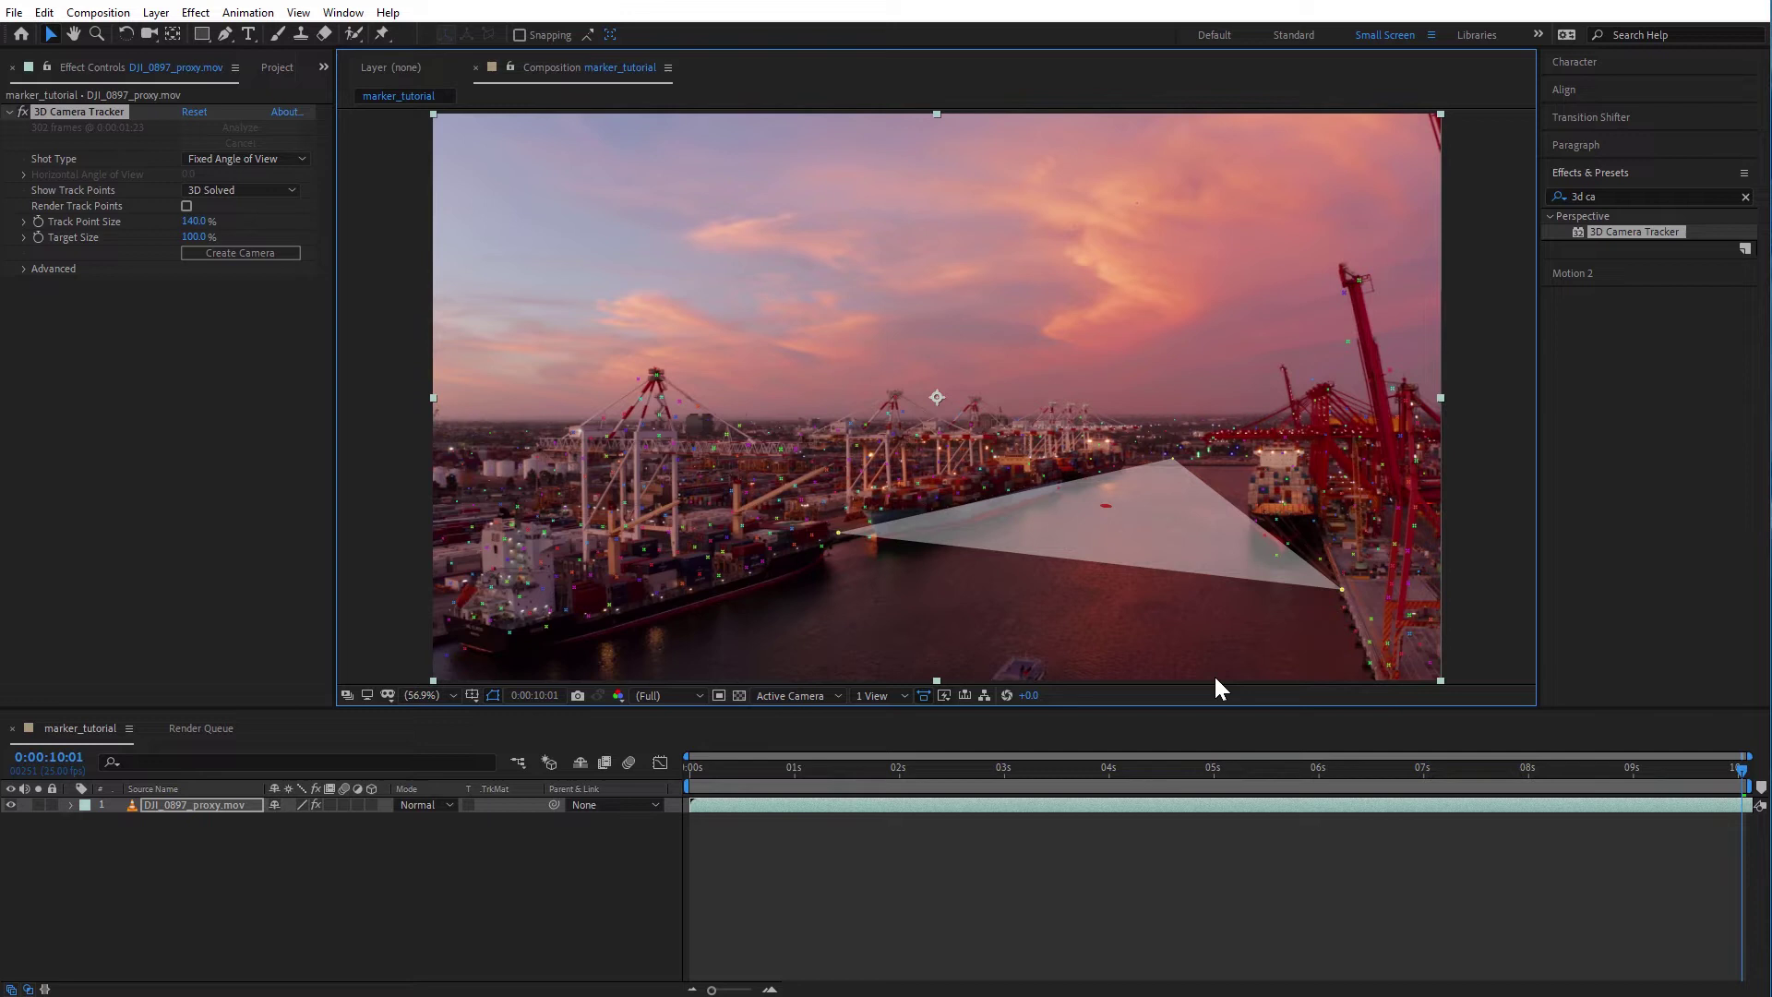
Review the tracked footage and raise Track Point Size to 252%
{"action": "left_click", "coordinate": [1290, 768]}
{"action": "left_click_drag", "start_coordinate": [1289, 767], "coordinate": [688, 803]}
{"action": "key", "text": "space"}
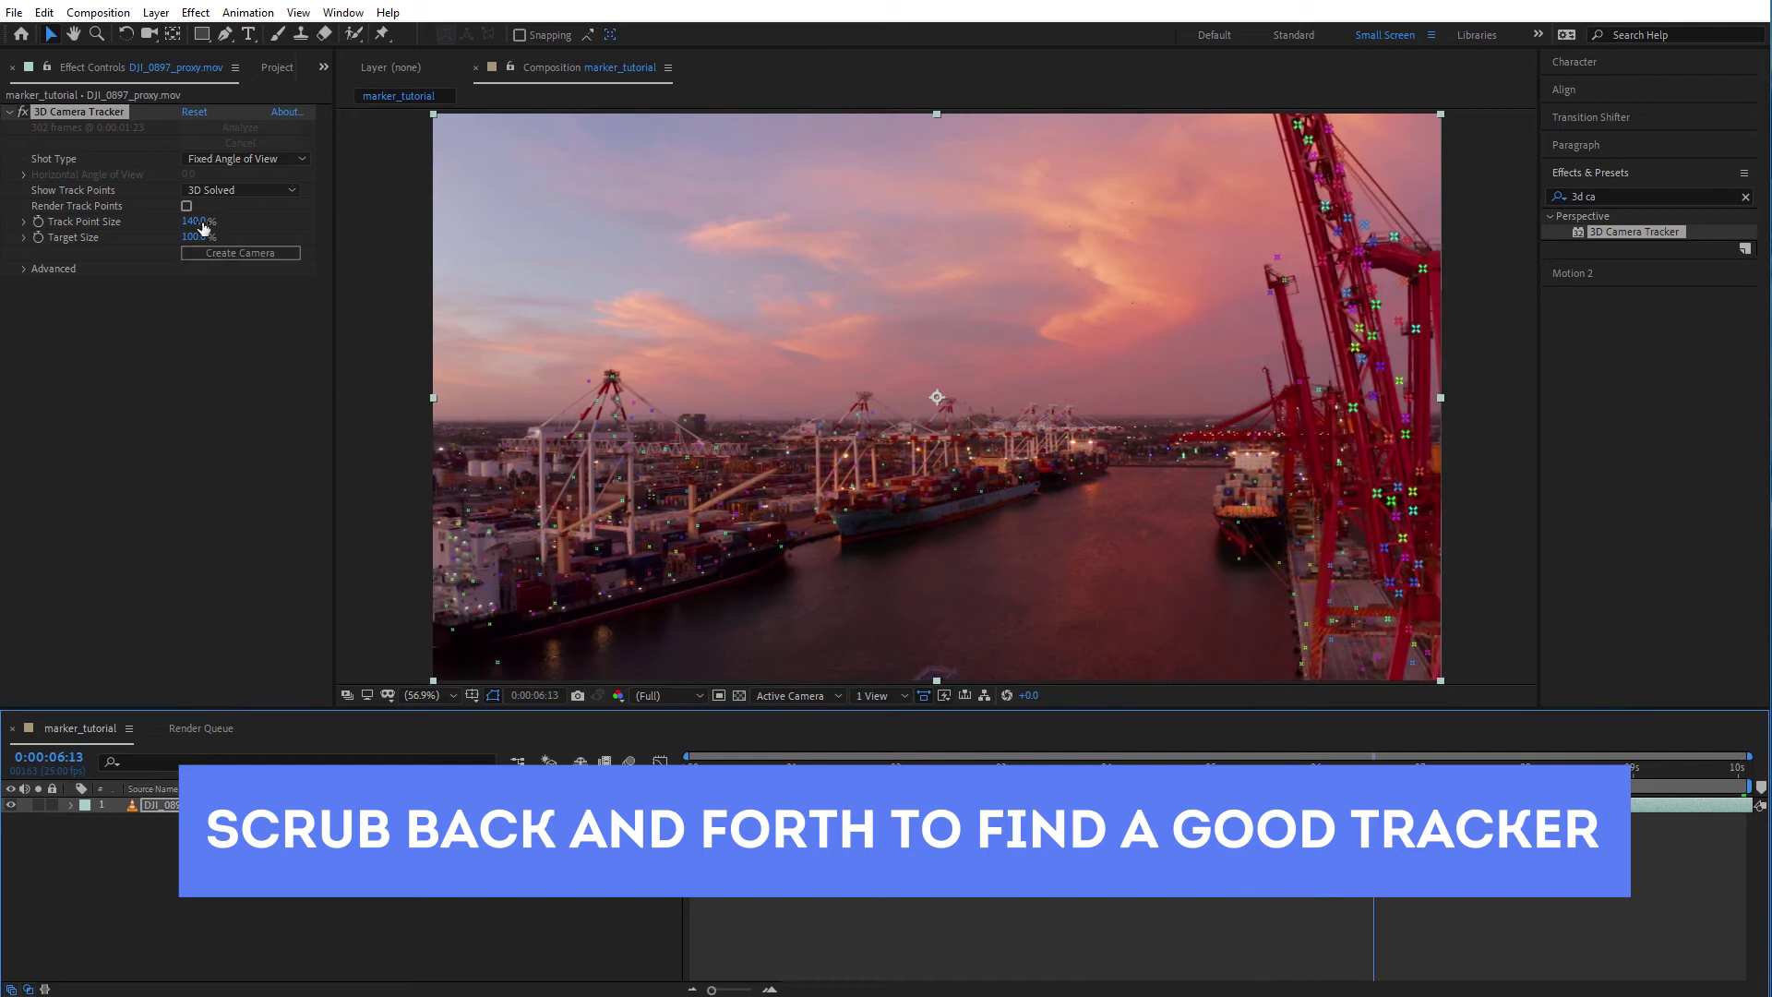
{"action": "left_click_drag", "start_coordinate": [202, 227], "coordinate": [462, 356]}
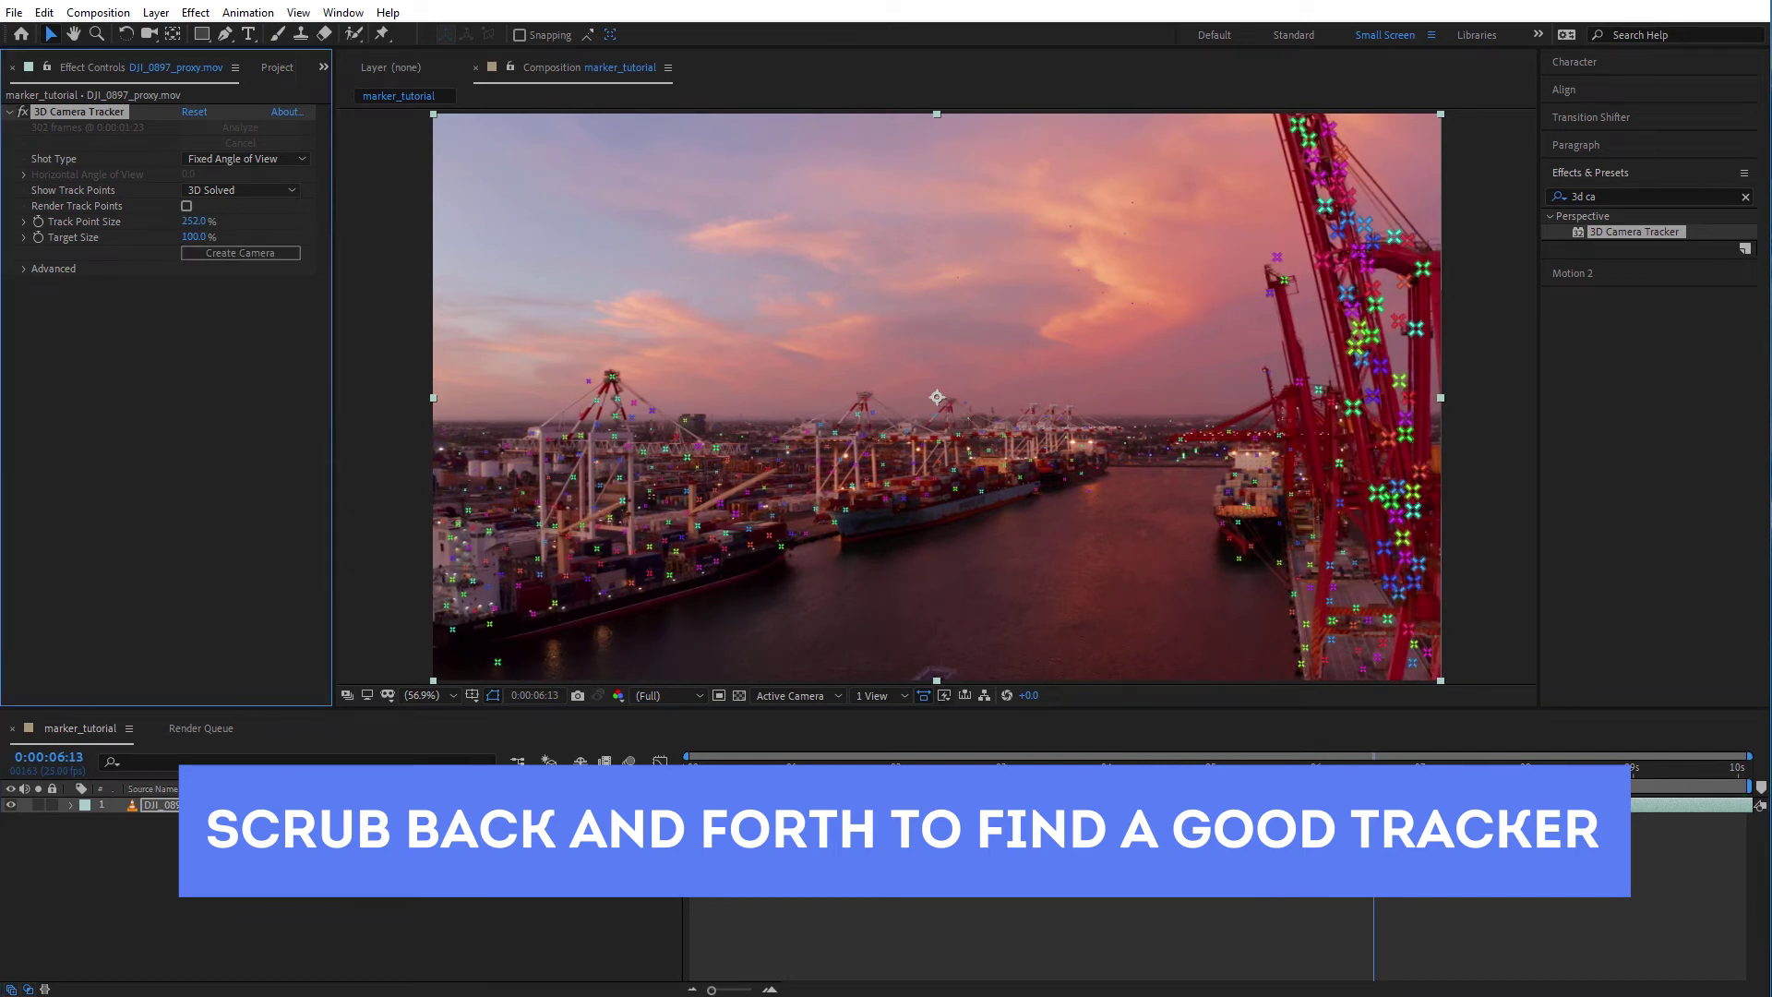
Create a tracked null and camera from a track point on the left-hand ship
{"action": "left_click_drag", "start_coordinate": [1374, 767], "coordinate": [1453, 795]}
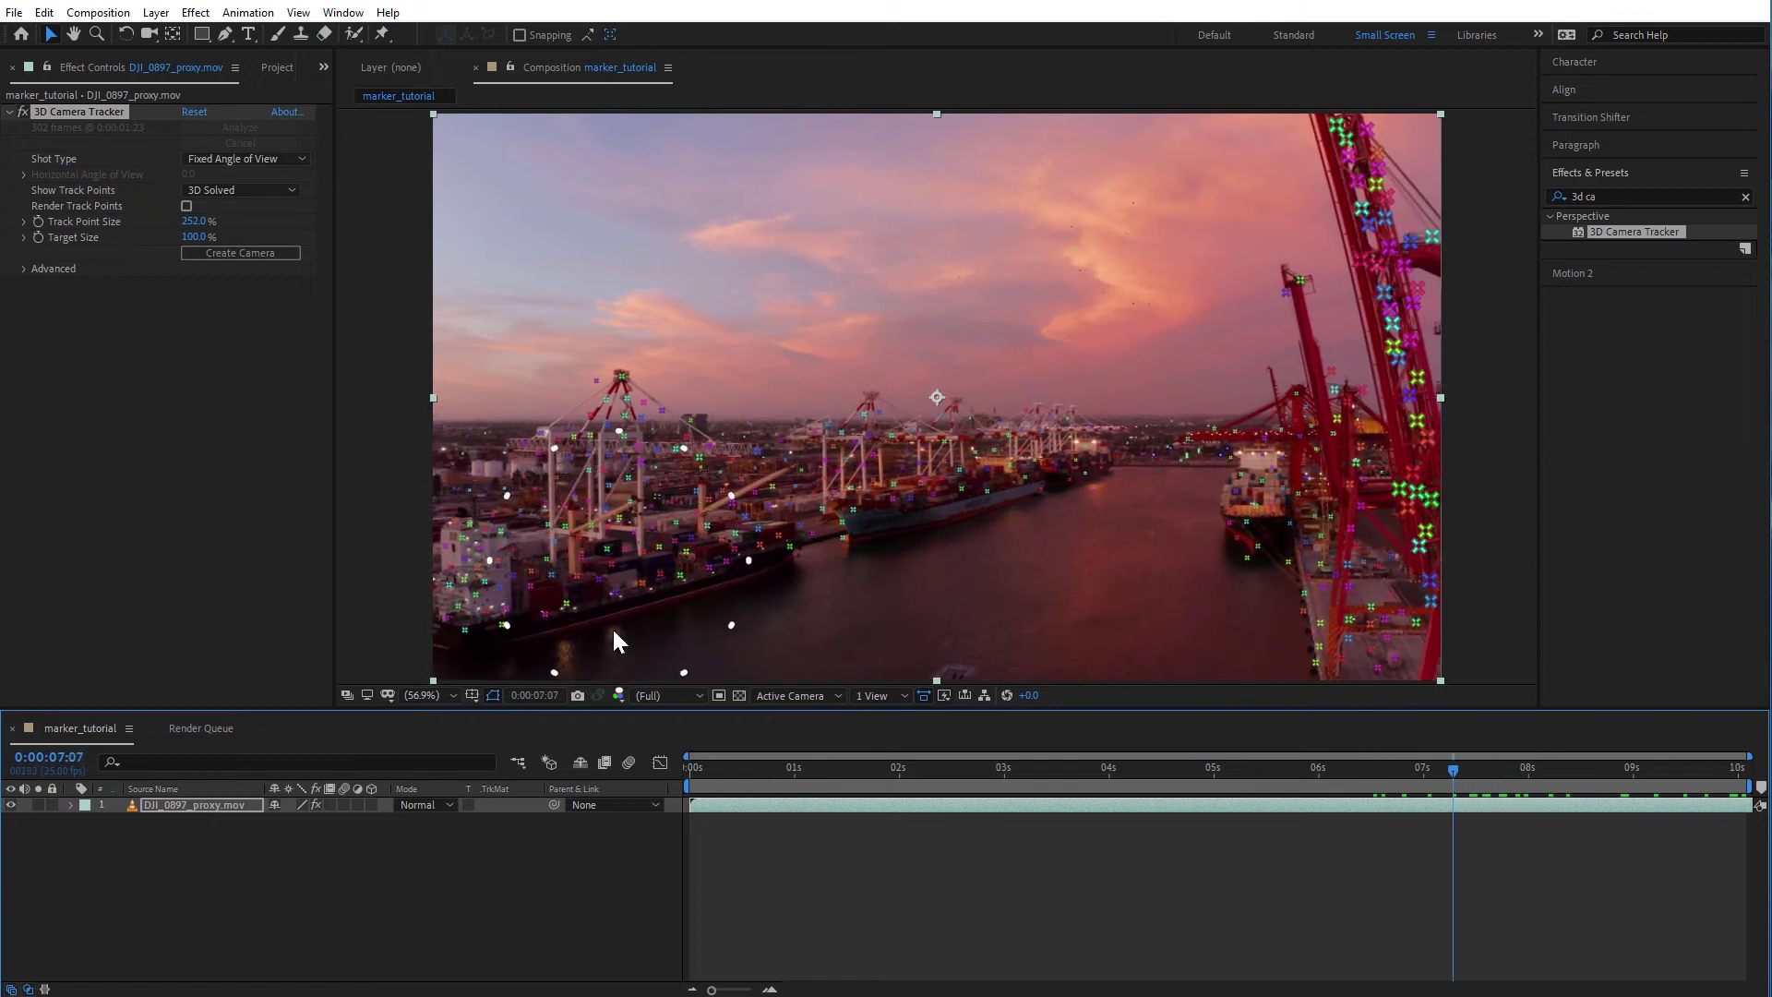
{"action": "left_click", "coordinate": [612, 563]}
{"action": "right_click", "coordinate": [612, 563]}
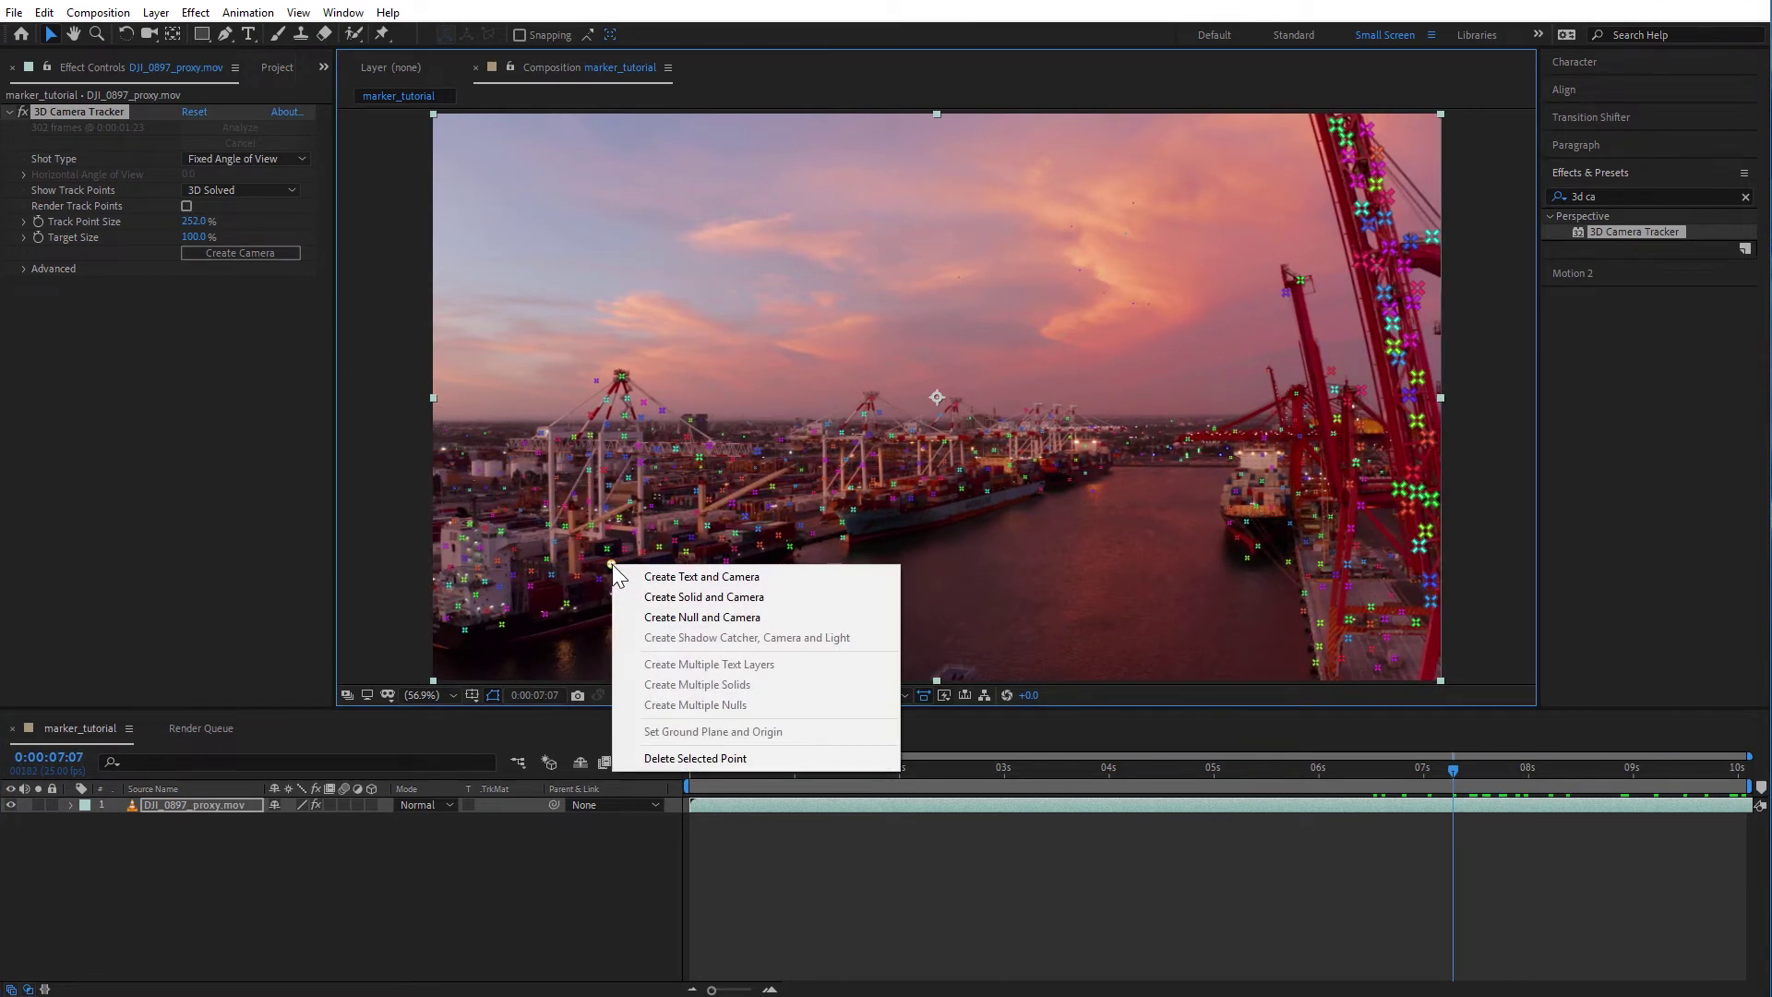
{"action": "left_click", "coordinate": [695, 614]}
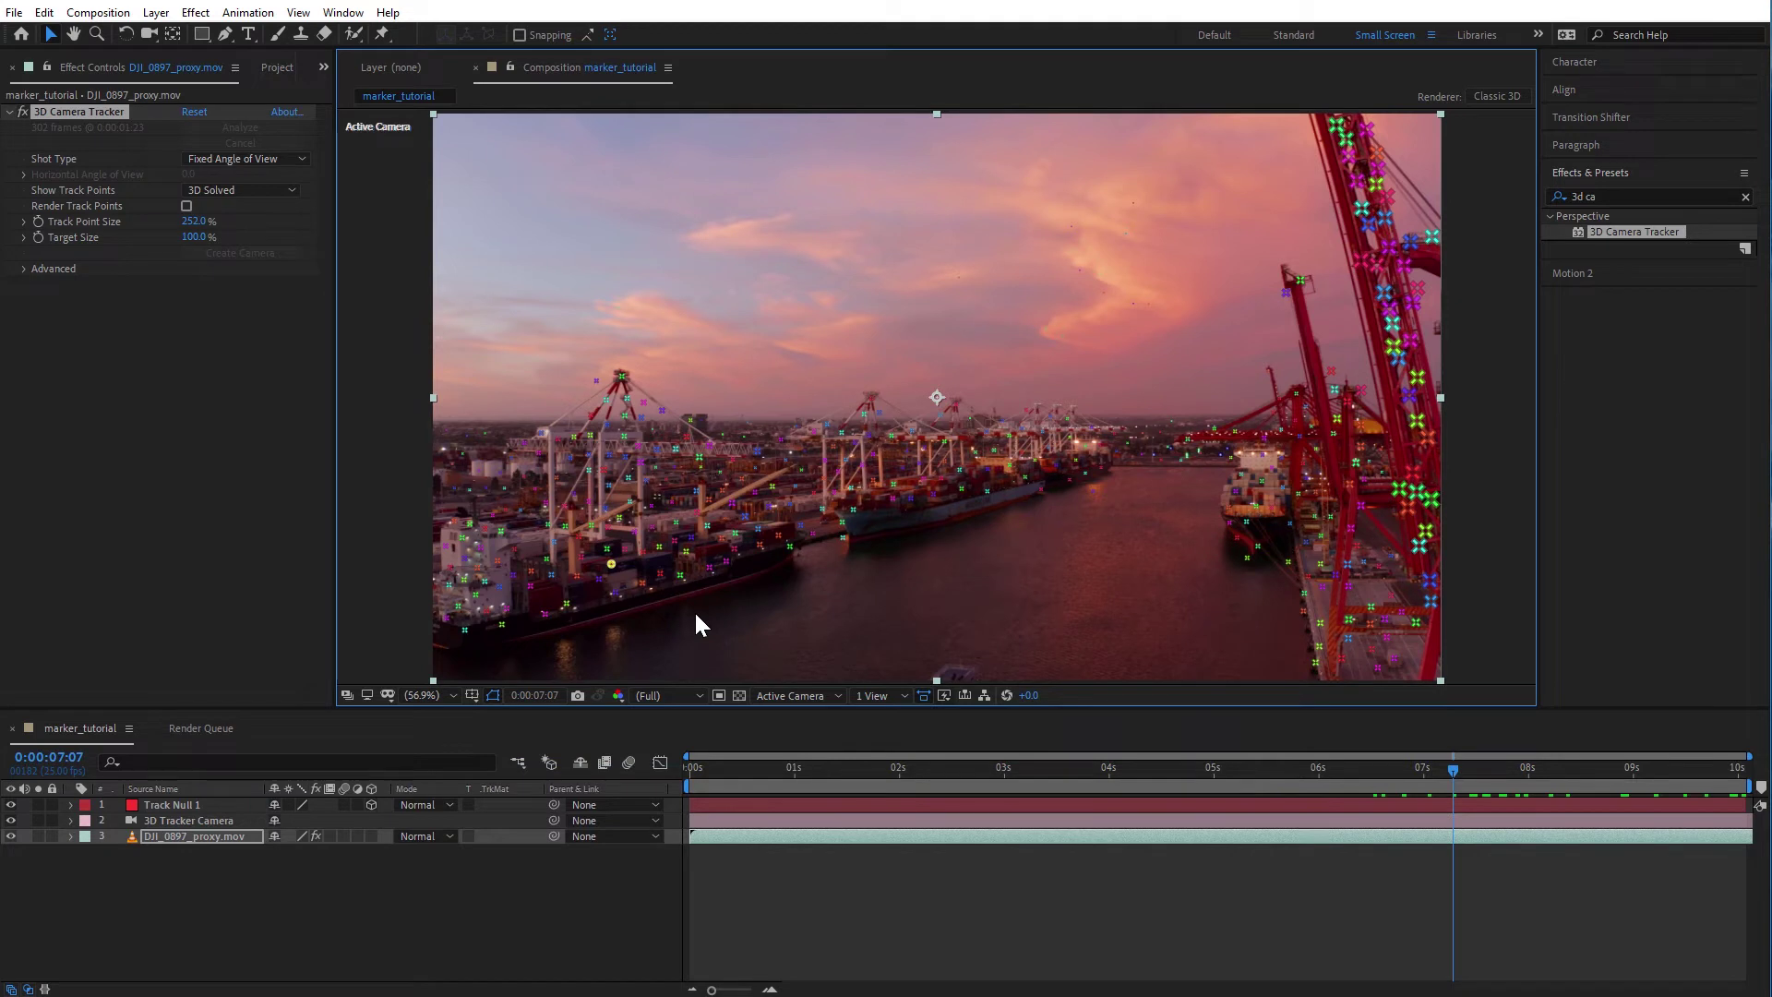
Add the _marker asset from the Project panel to the composition as a 3D layer
{"action": "left_click", "coordinate": [277, 69]}
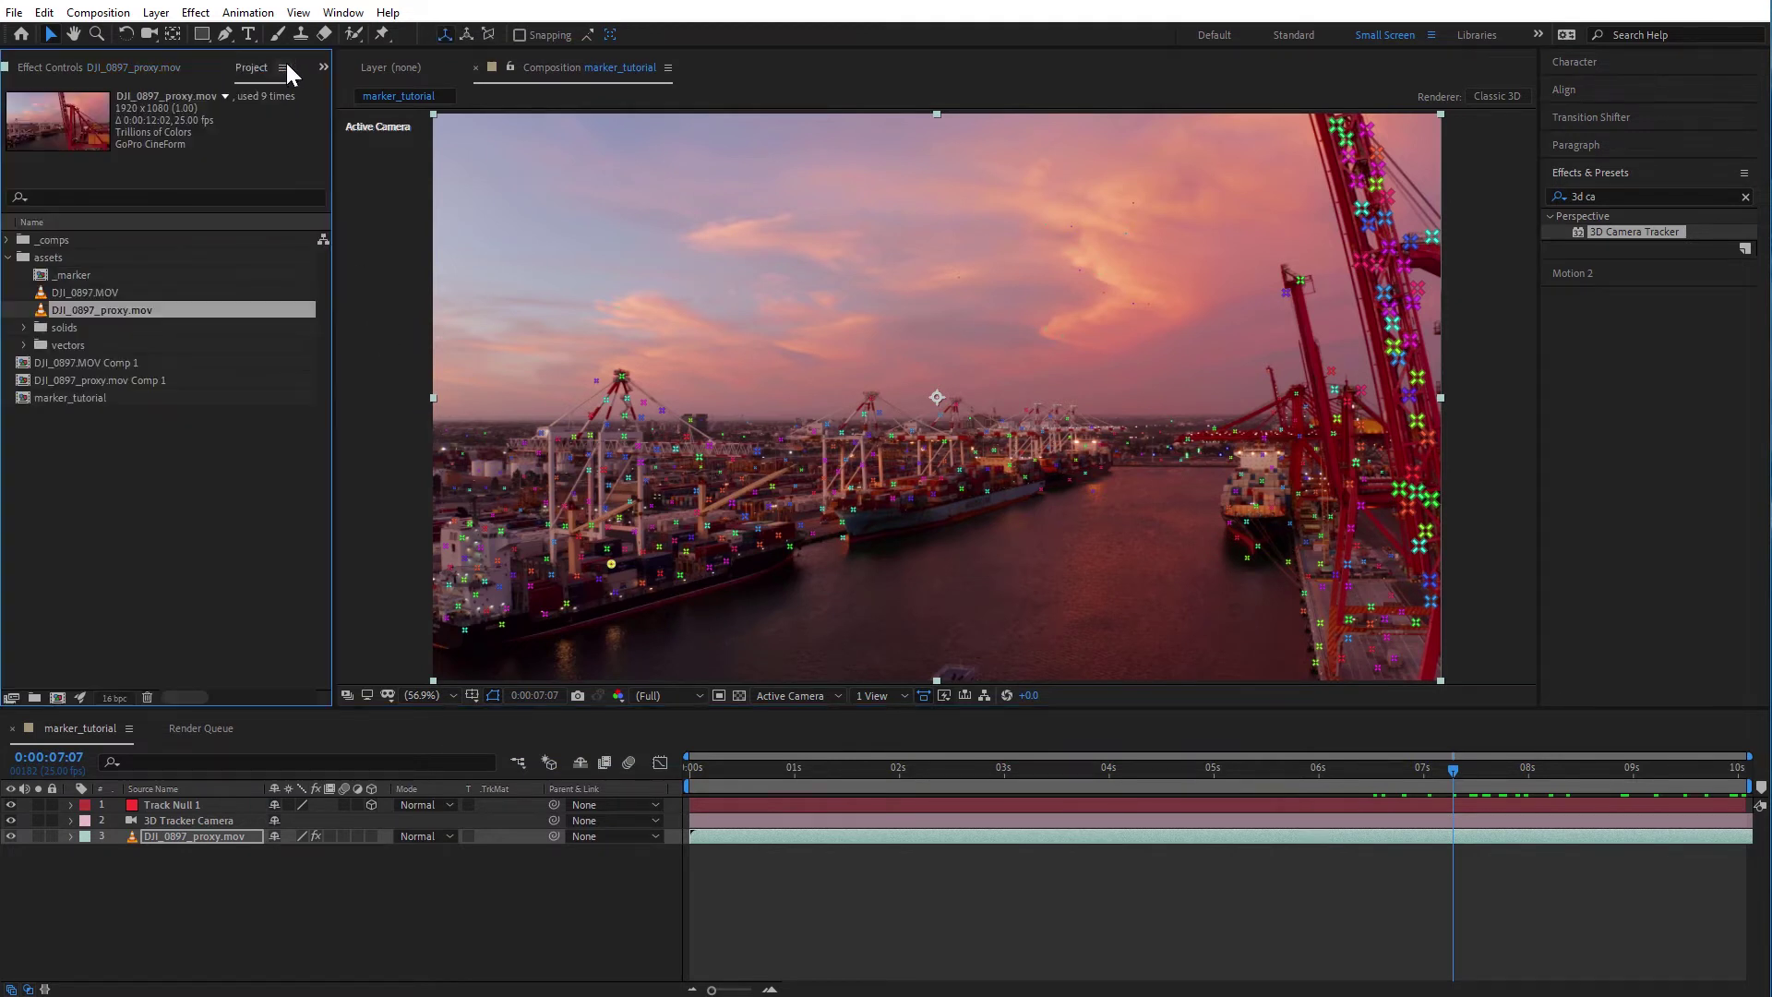
{"action": "left_click", "coordinate": [66, 275]}
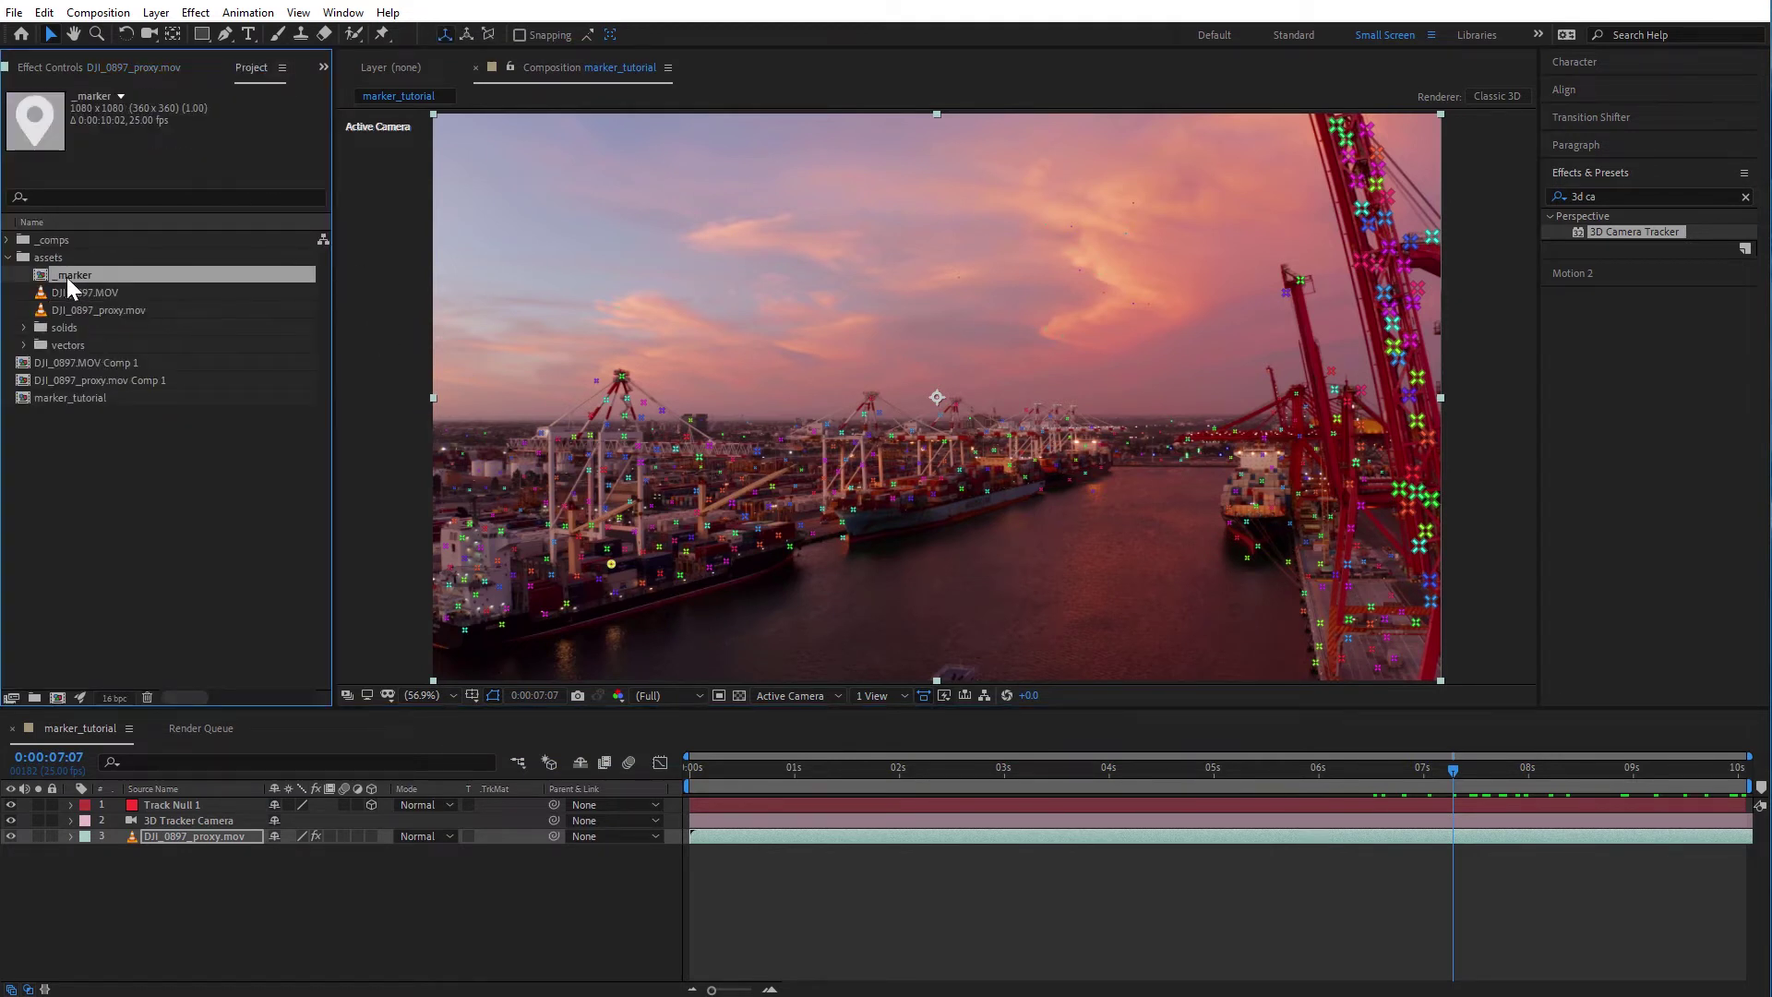
{"action": "left_click_drag", "start_coordinate": [66, 275], "coordinate": [234, 800]}
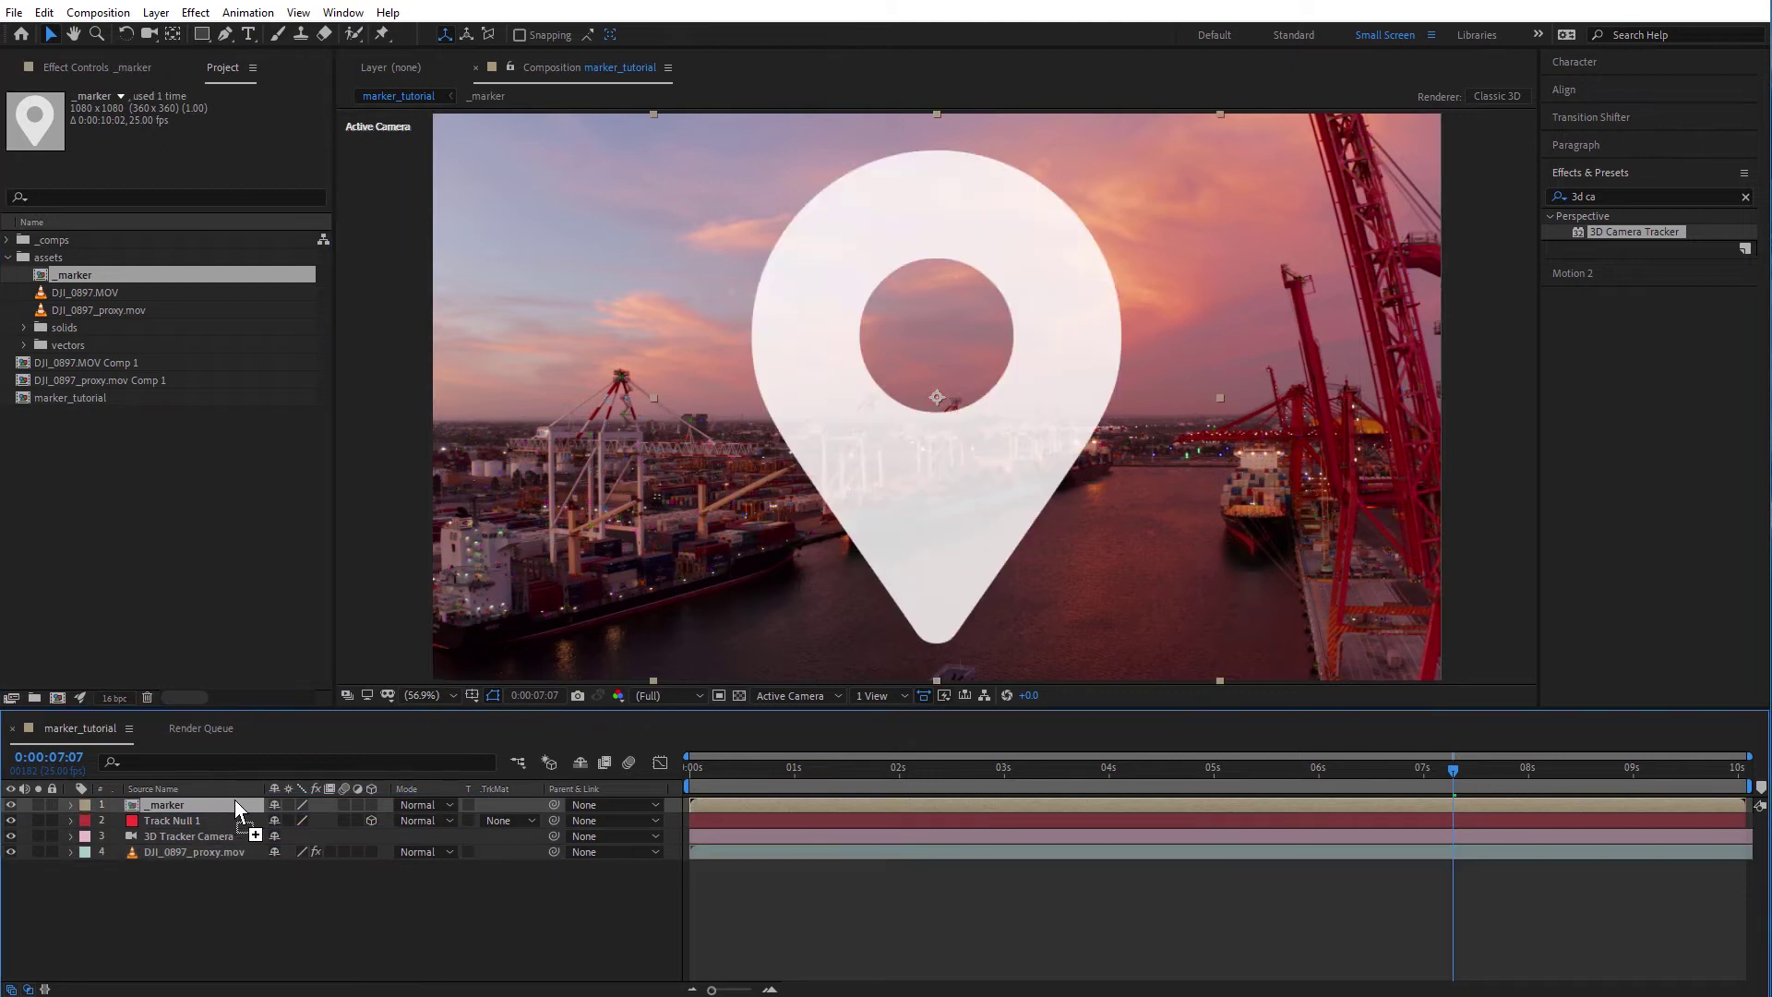
{"action": "left_click", "coordinate": [222, 816]}
Copy Track Null 1's Position onto the _marker layer's Position
{"action": "left_click", "coordinate": [370, 804]}
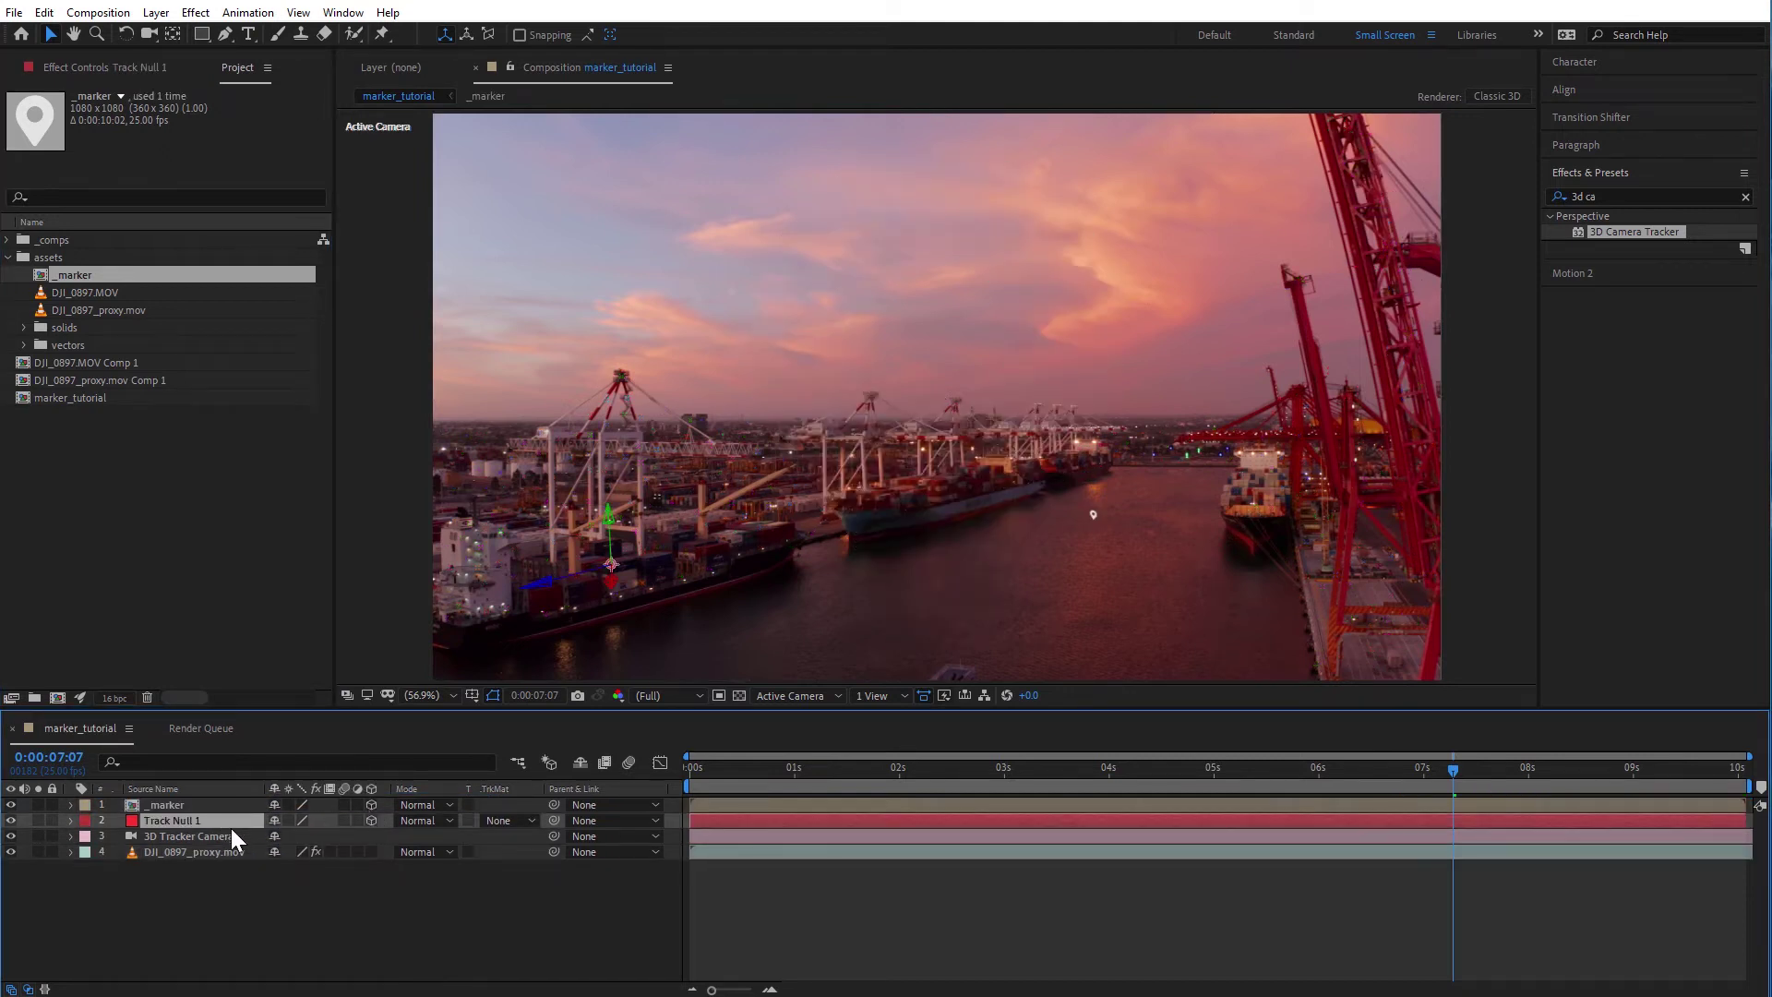
{"action": "key", "text": "p"}
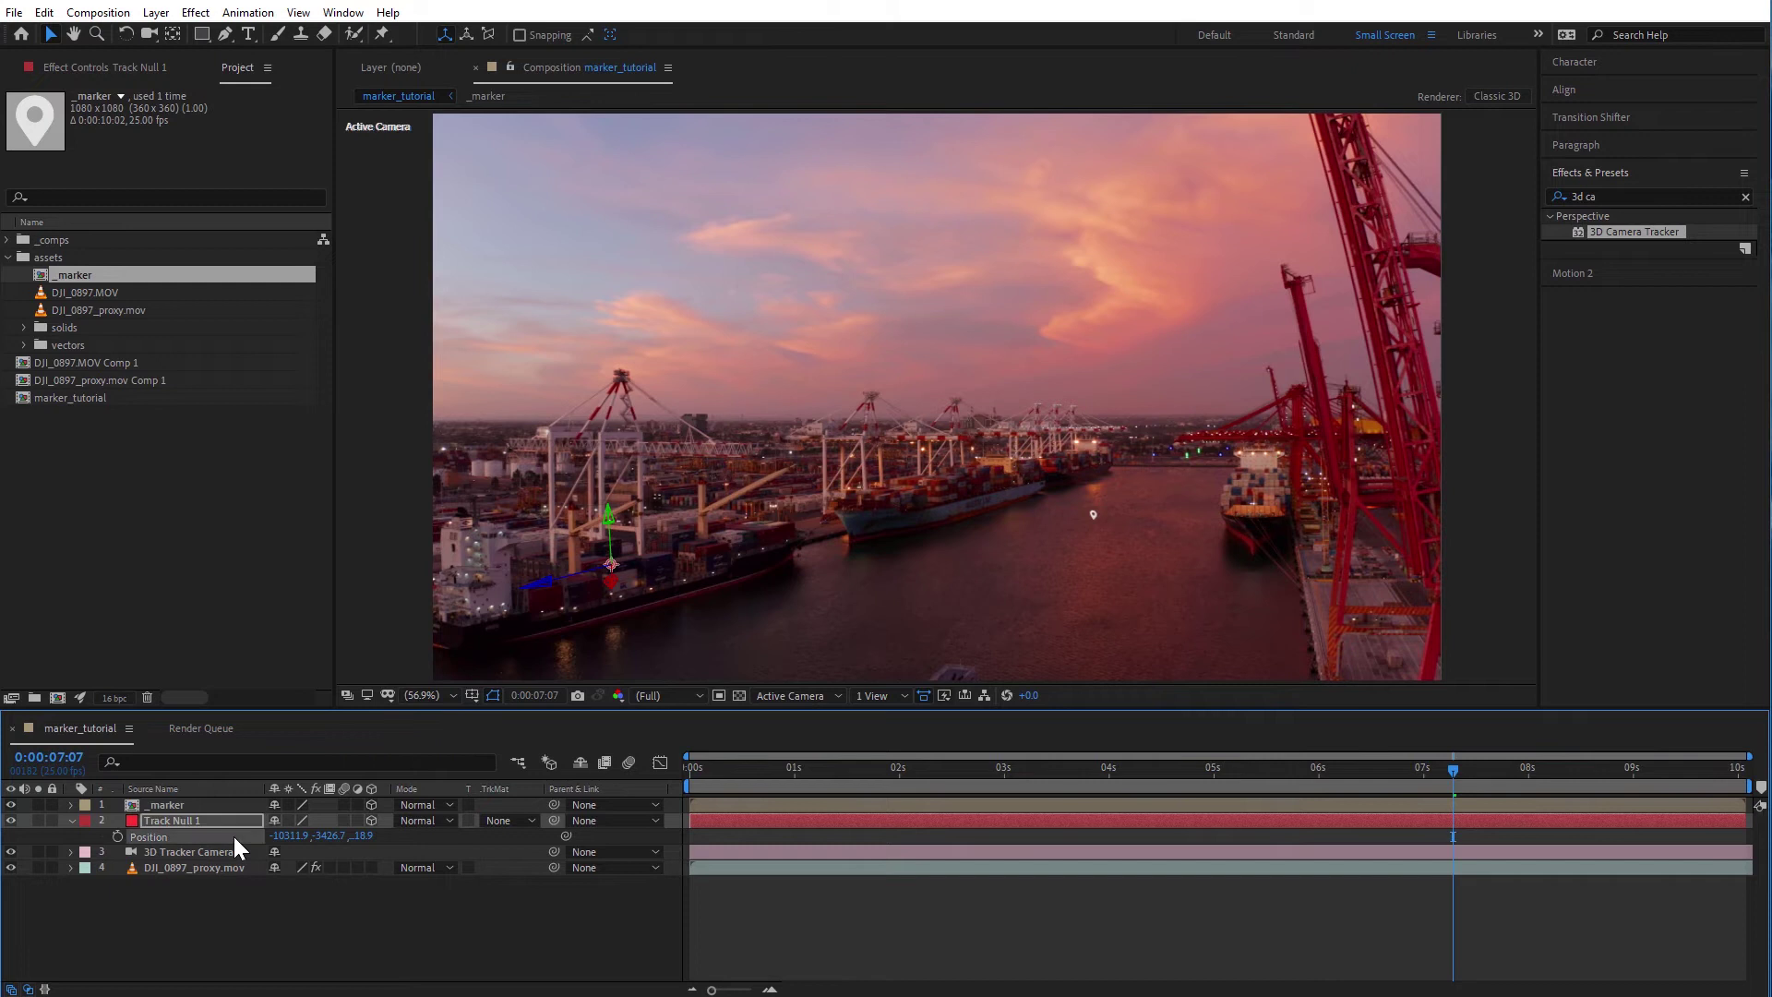
{"action": "left_click", "coordinate": [212, 806]}
{"action": "key", "text": "p"}
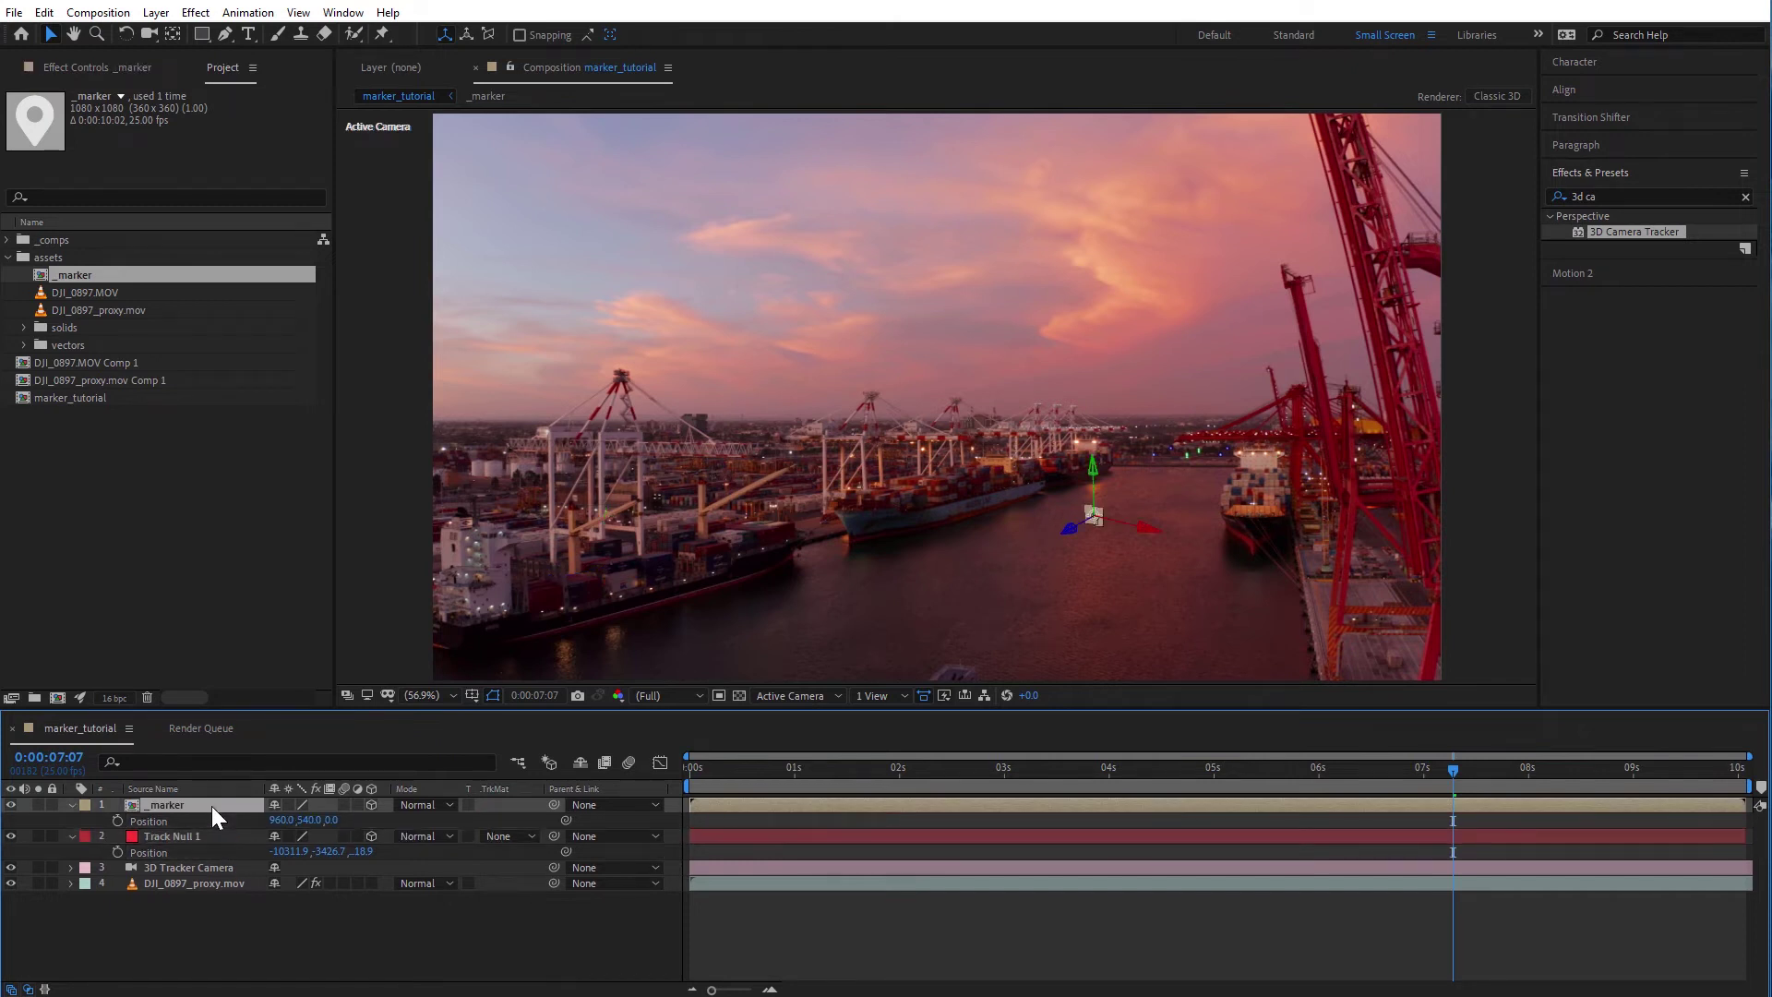
{"action": "left_click", "coordinate": [216, 818]}
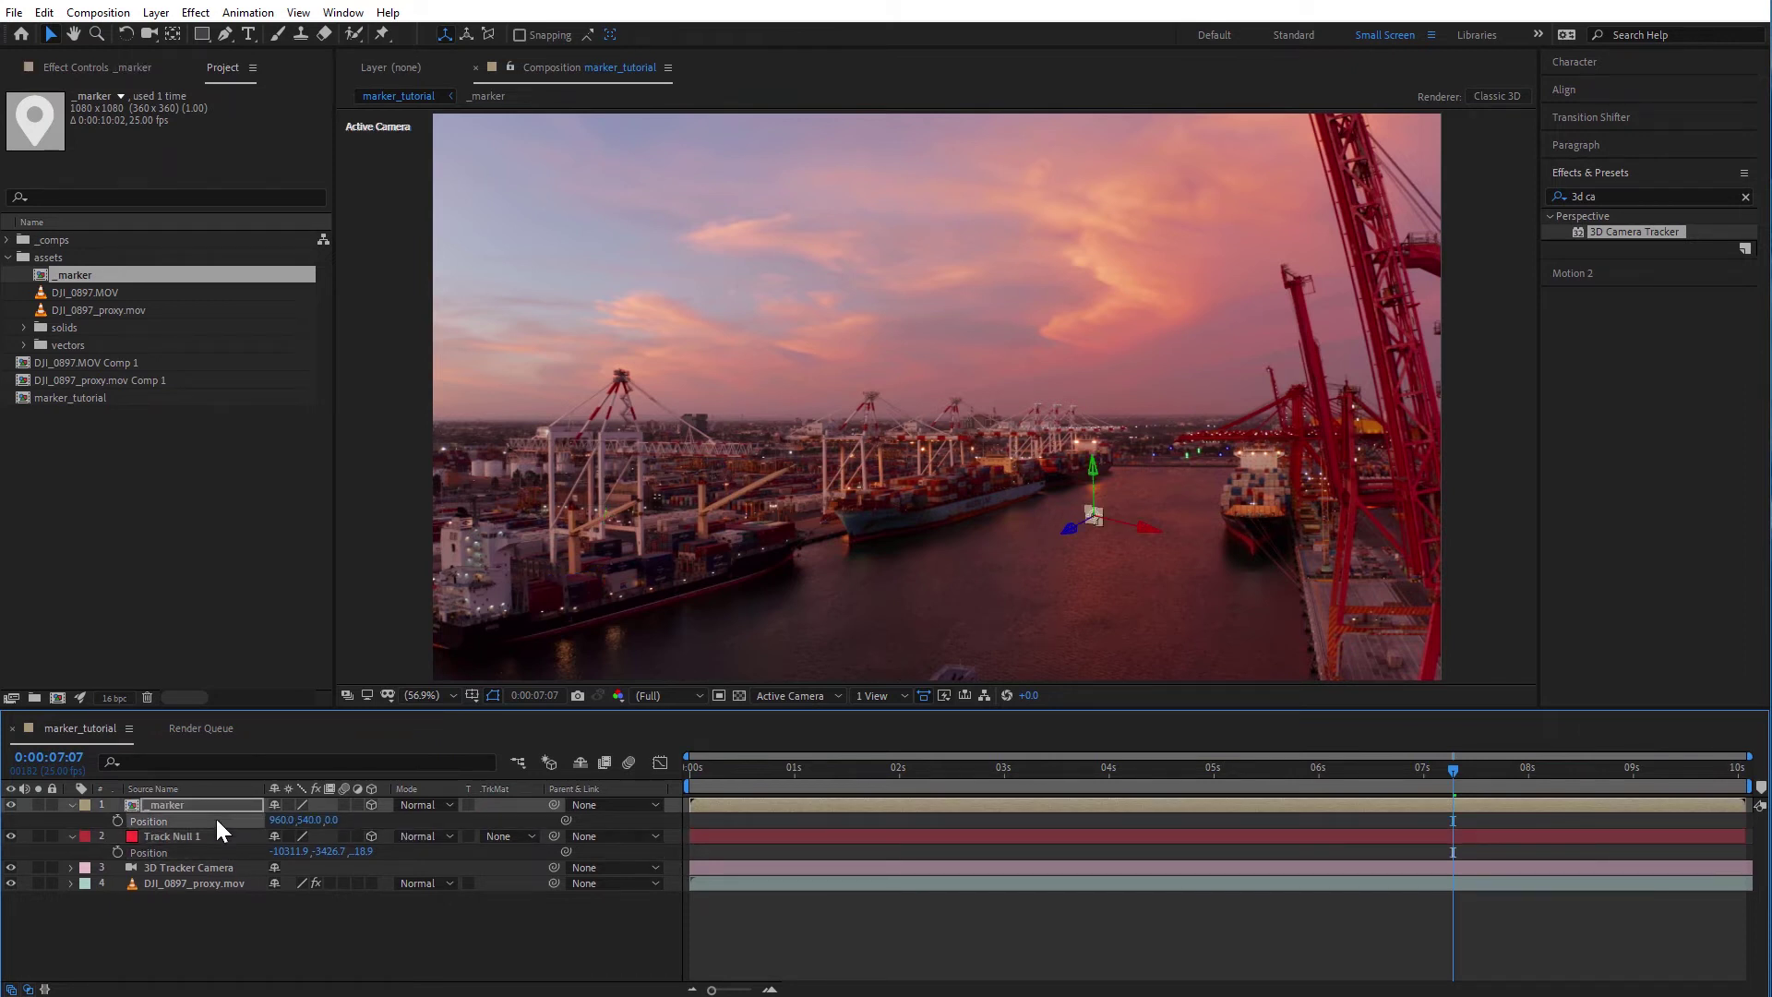
{"action": "key", "text": "ctrl+v"}
Scale the marker pin to 348%, orient it to 349°, 121°, 15°, and raise it above the ship
{"action": "left_click", "coordinate": [206, 800]}
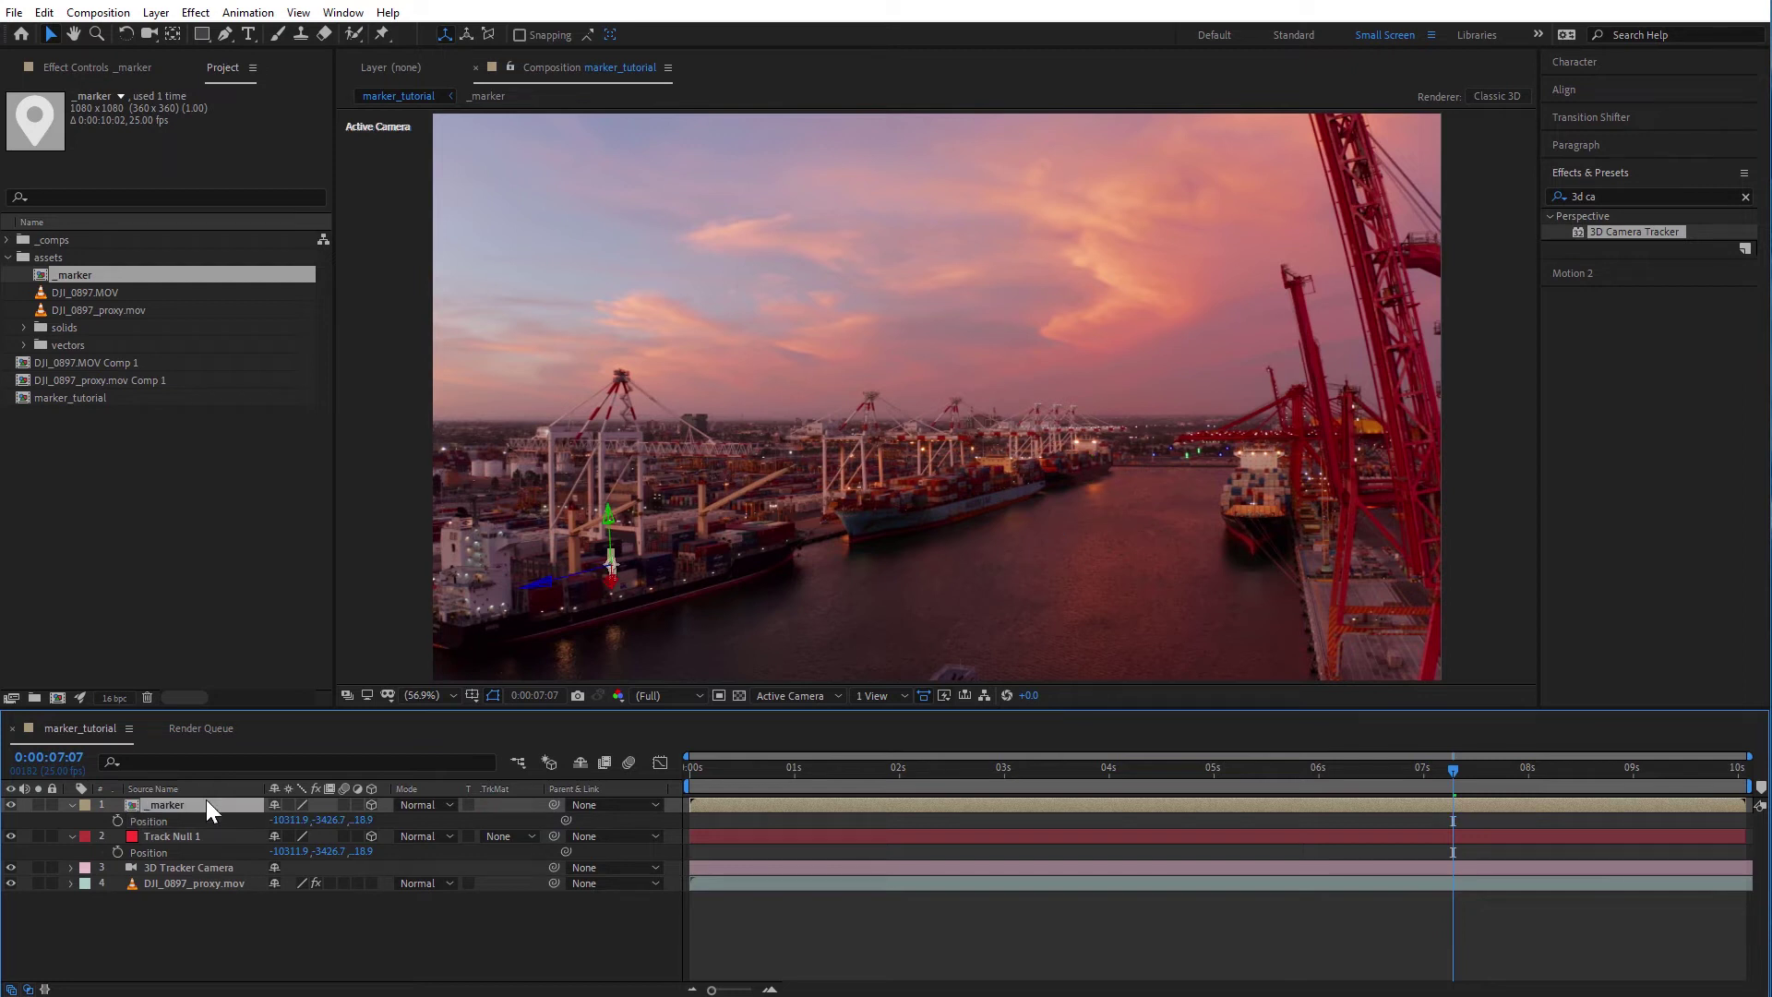
{"action": "key", "text": "shift+r"}
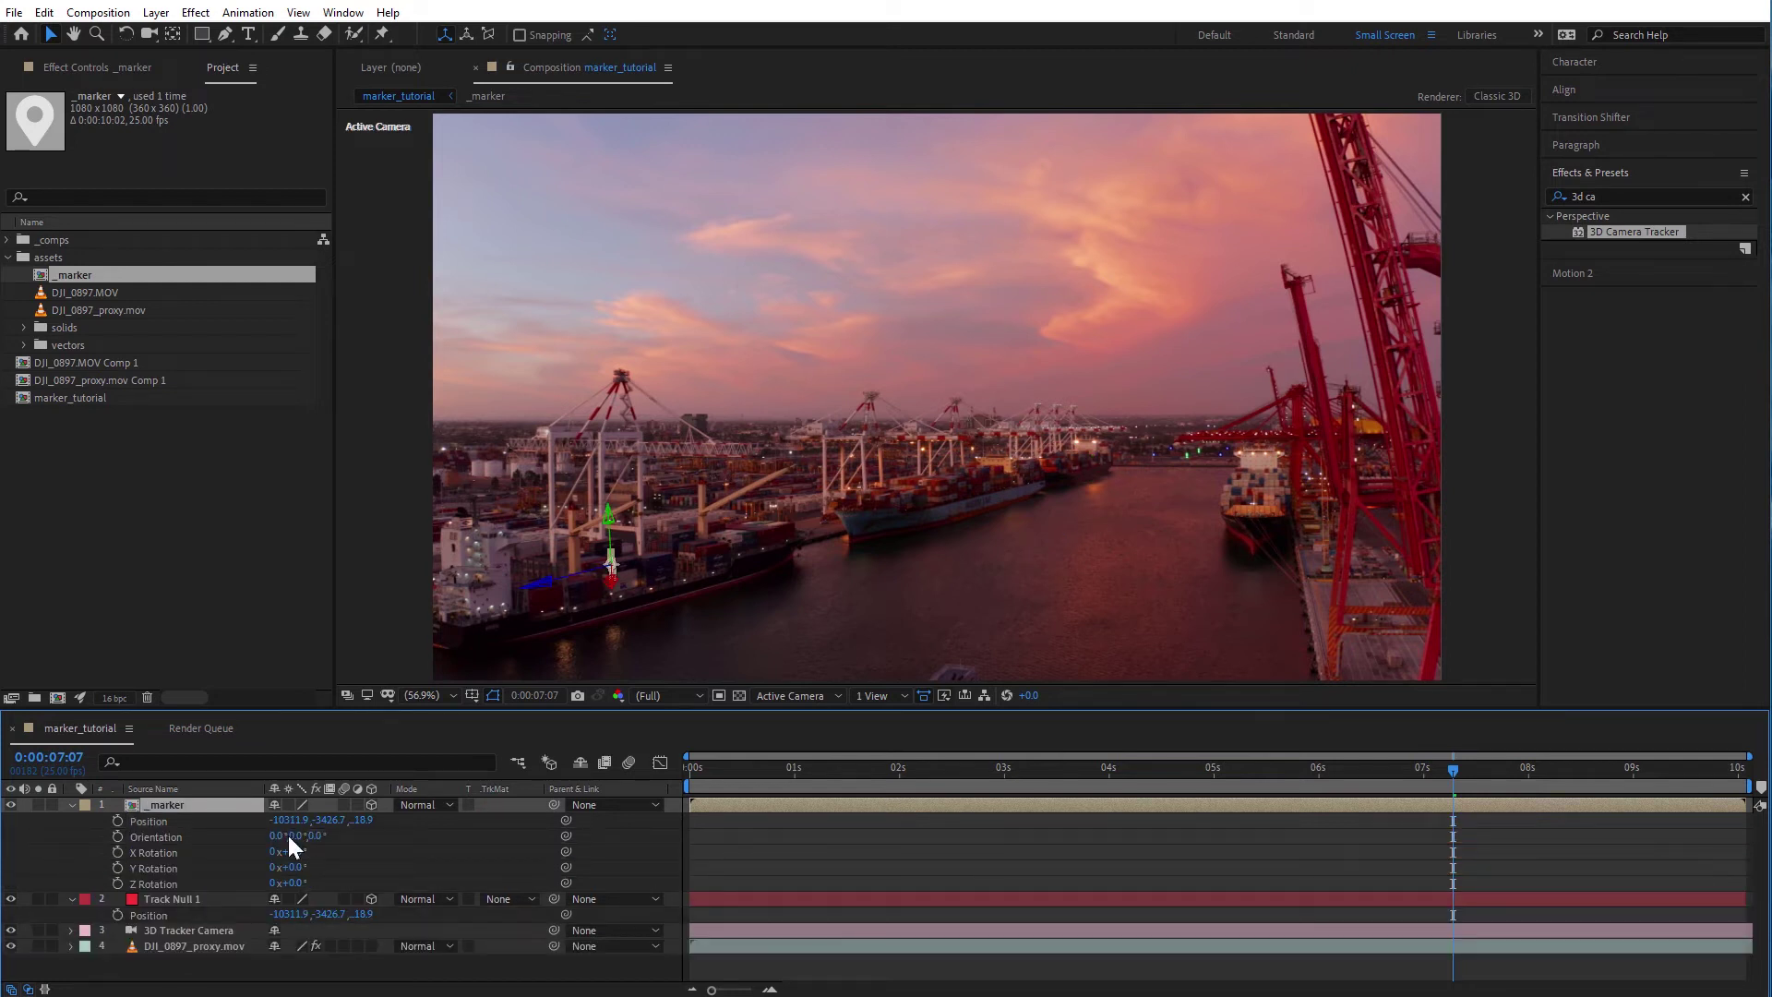
{"action": "key", "text": "shift+s"}
{"action": "left_click", "coordinate": [141, 836]}
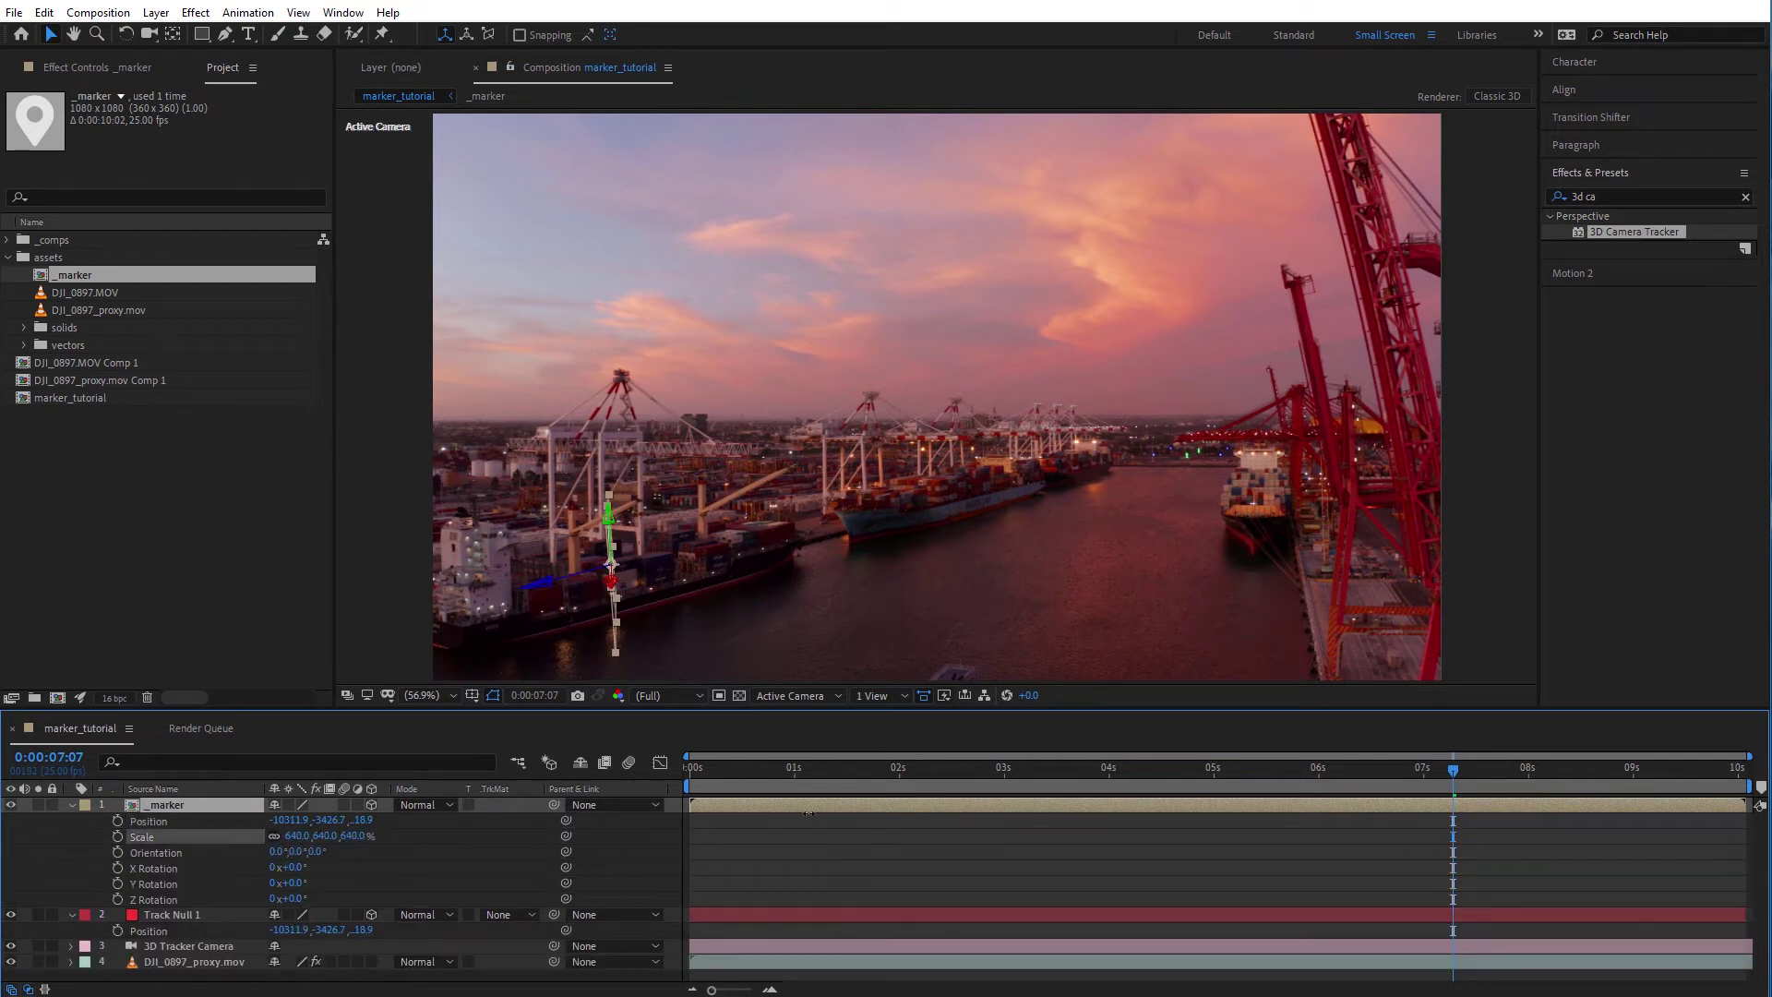
{"action": "left_click_drag", "start_coordinate": [360, 837], "coordinate": [91, 845]}
{"action": "left_click_drag", "start_coordinate": [300, 853], "coordinate": [399, 846]}
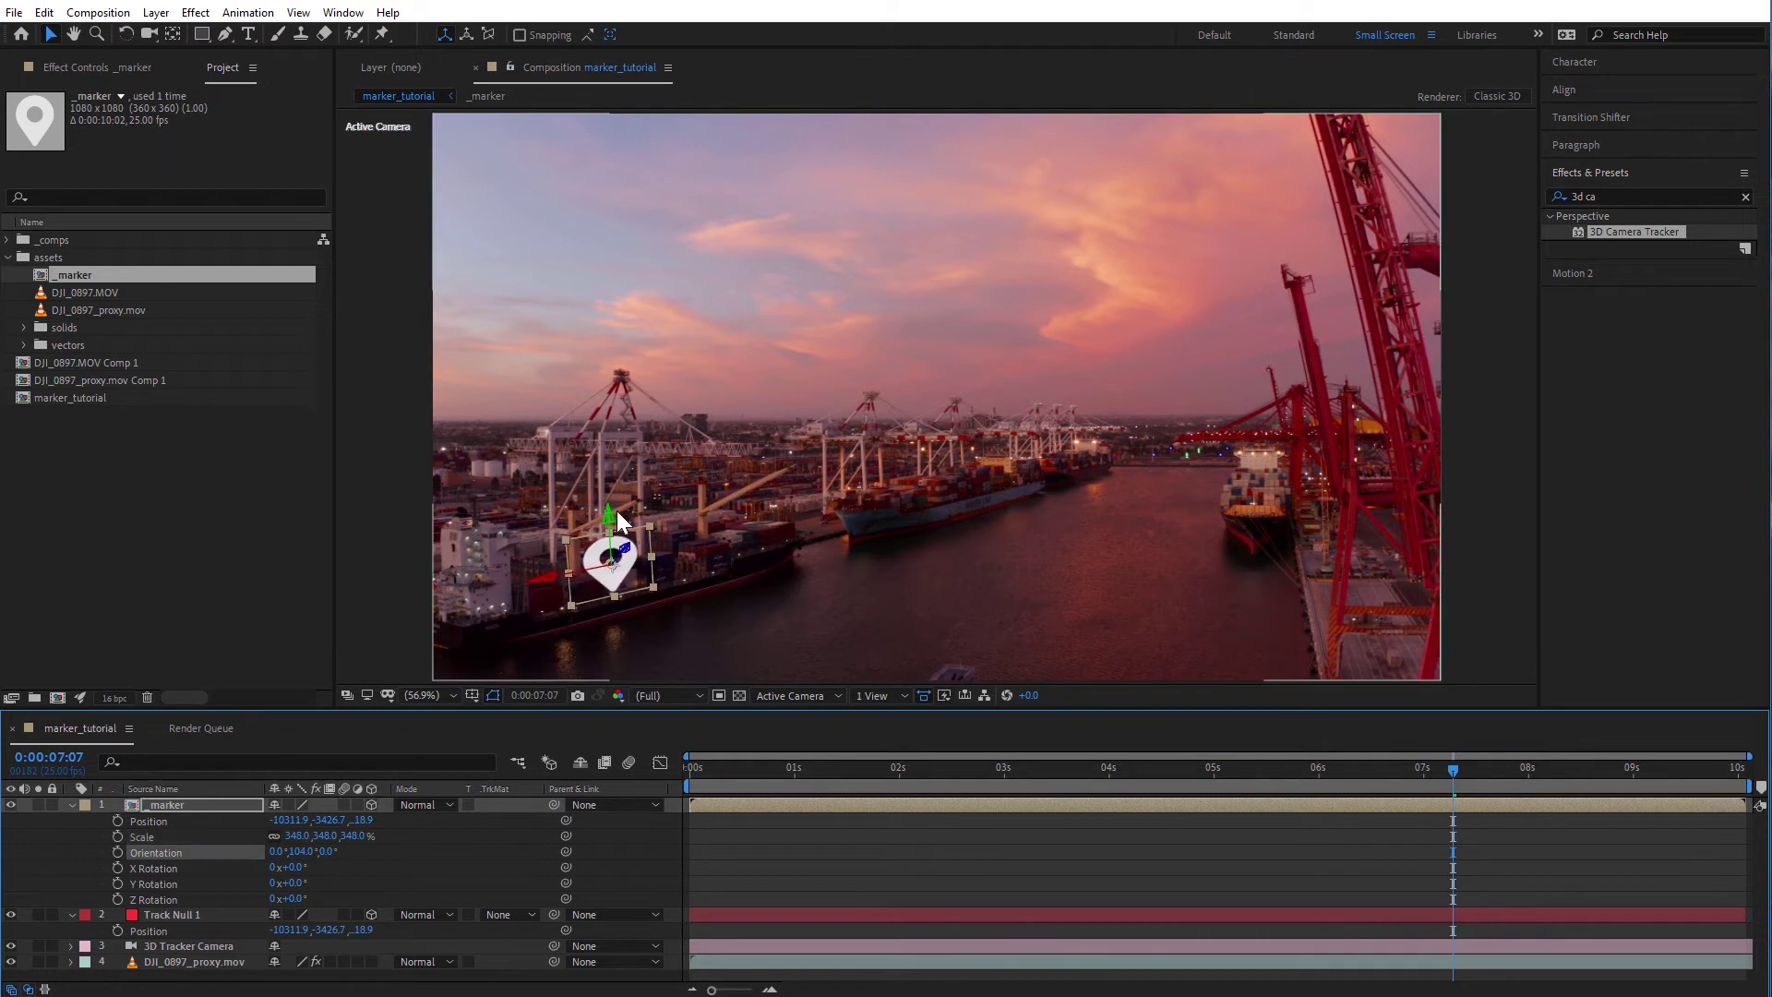
{"action": "left_click_drag", "start_coordinate": [610, 514], "coordinate": [611, 441]}
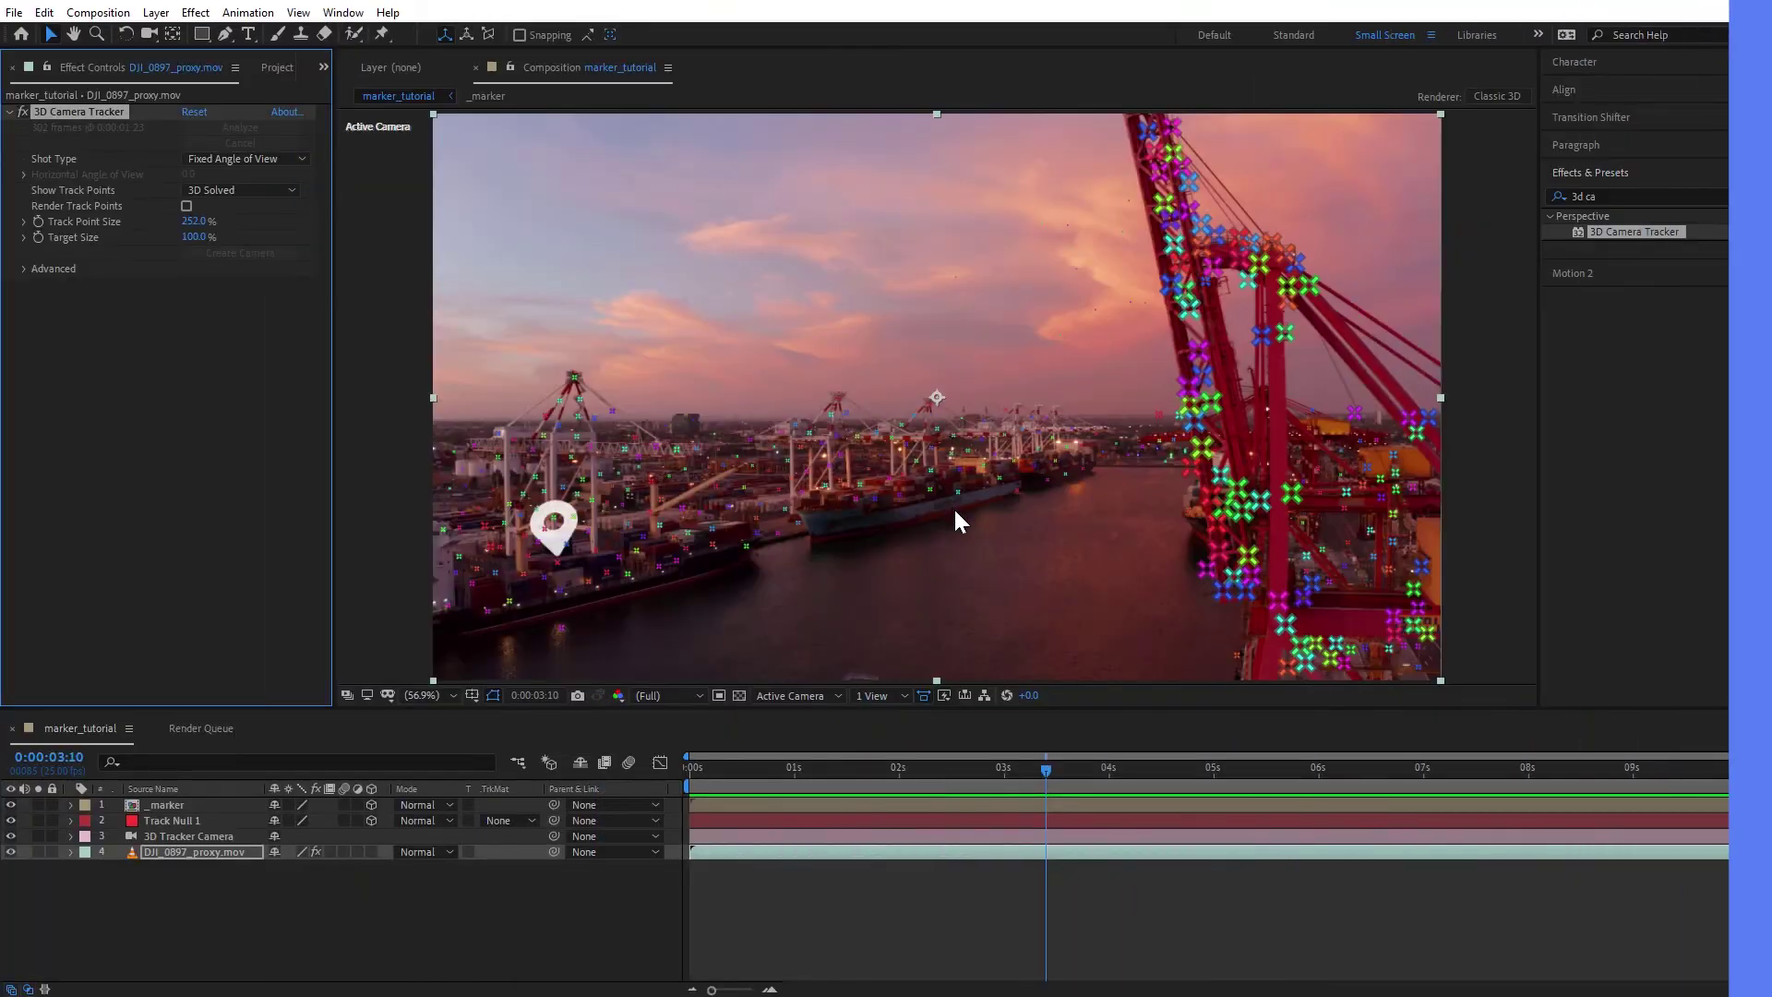
Play the tracked footage and create a null from a track point on the middle ship
{"action": "left_click", "coordinate": [930, 489]}
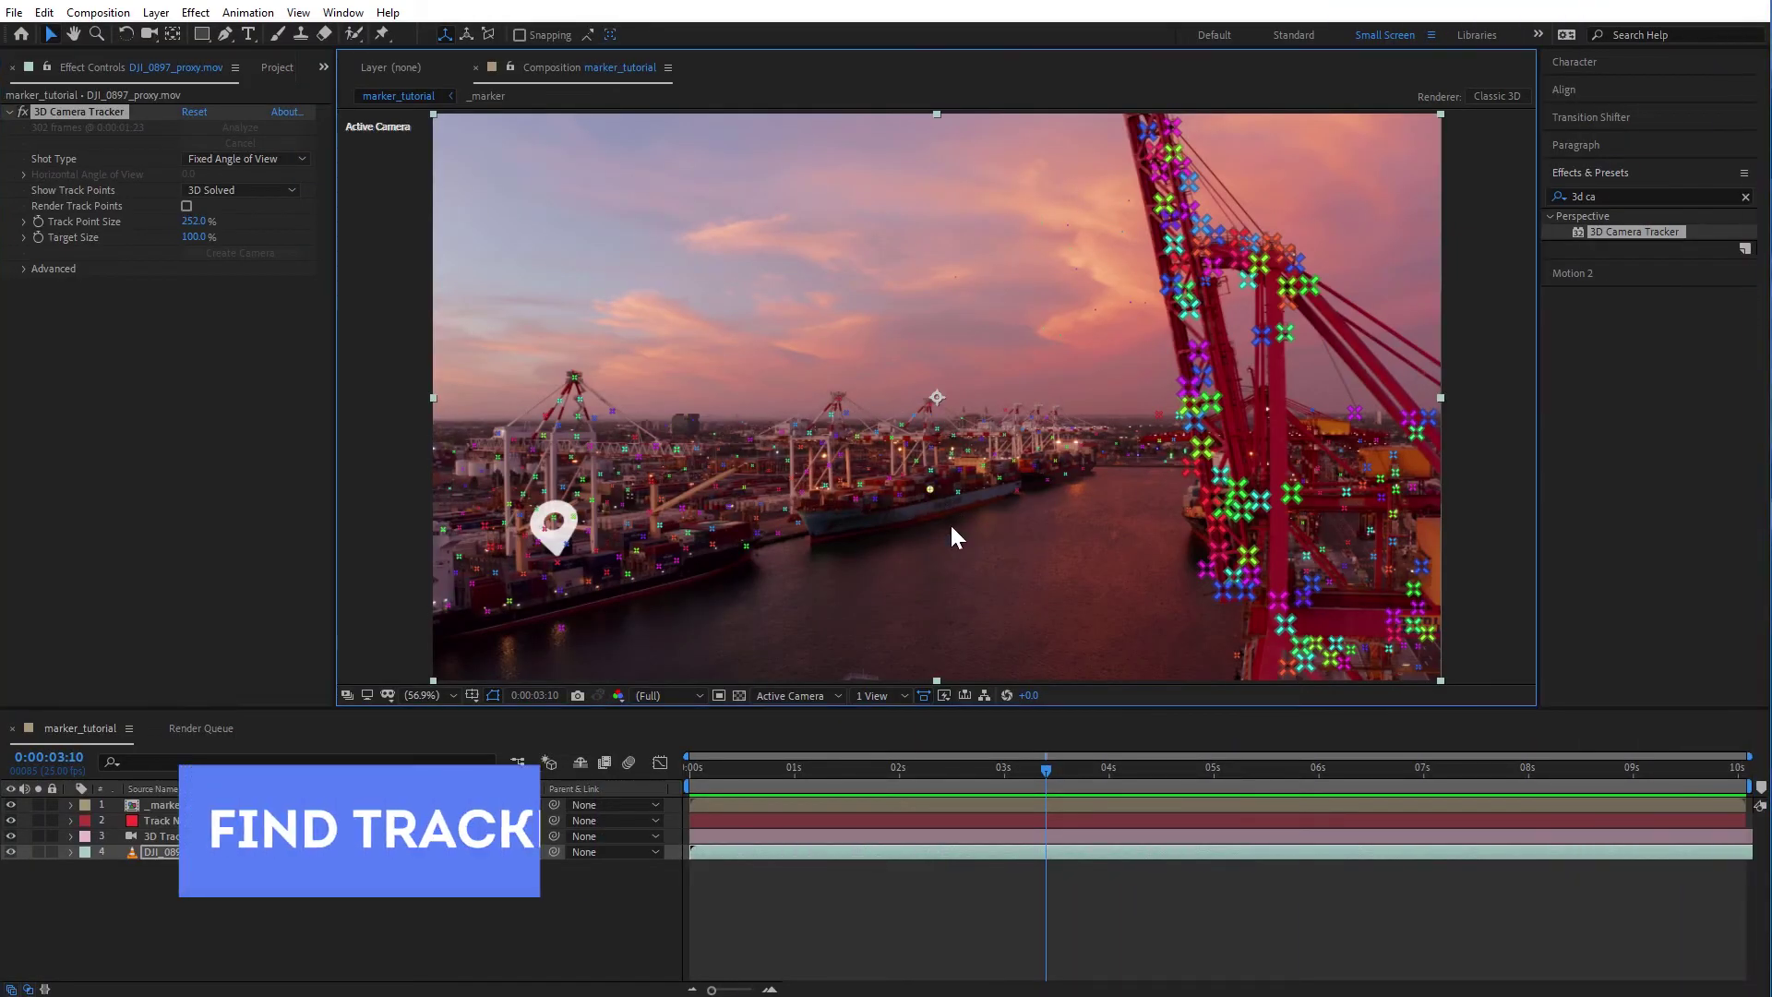
{"action": "left_click", "coordinate": [1054, 774]}
{"action": "key", "text": "space"}
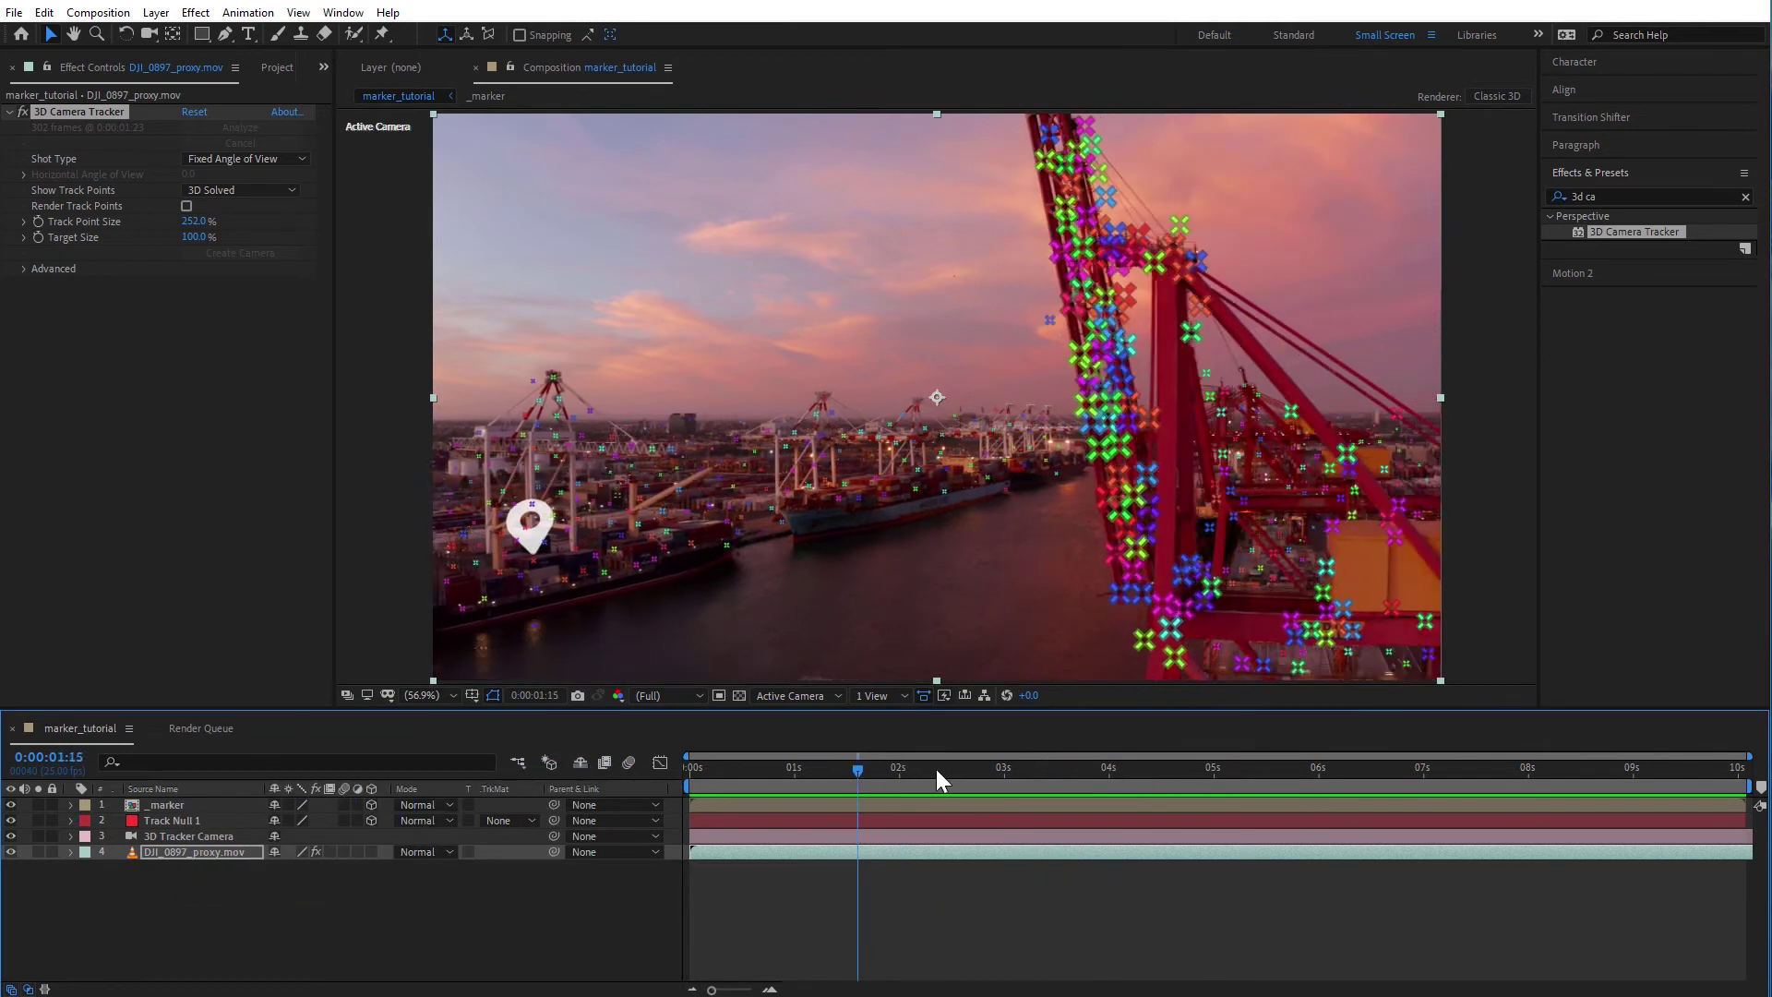
{"action": "left_click", "coordinate": [939, 489]}
{"action": "right_click", "coordinate": [939, 487]}
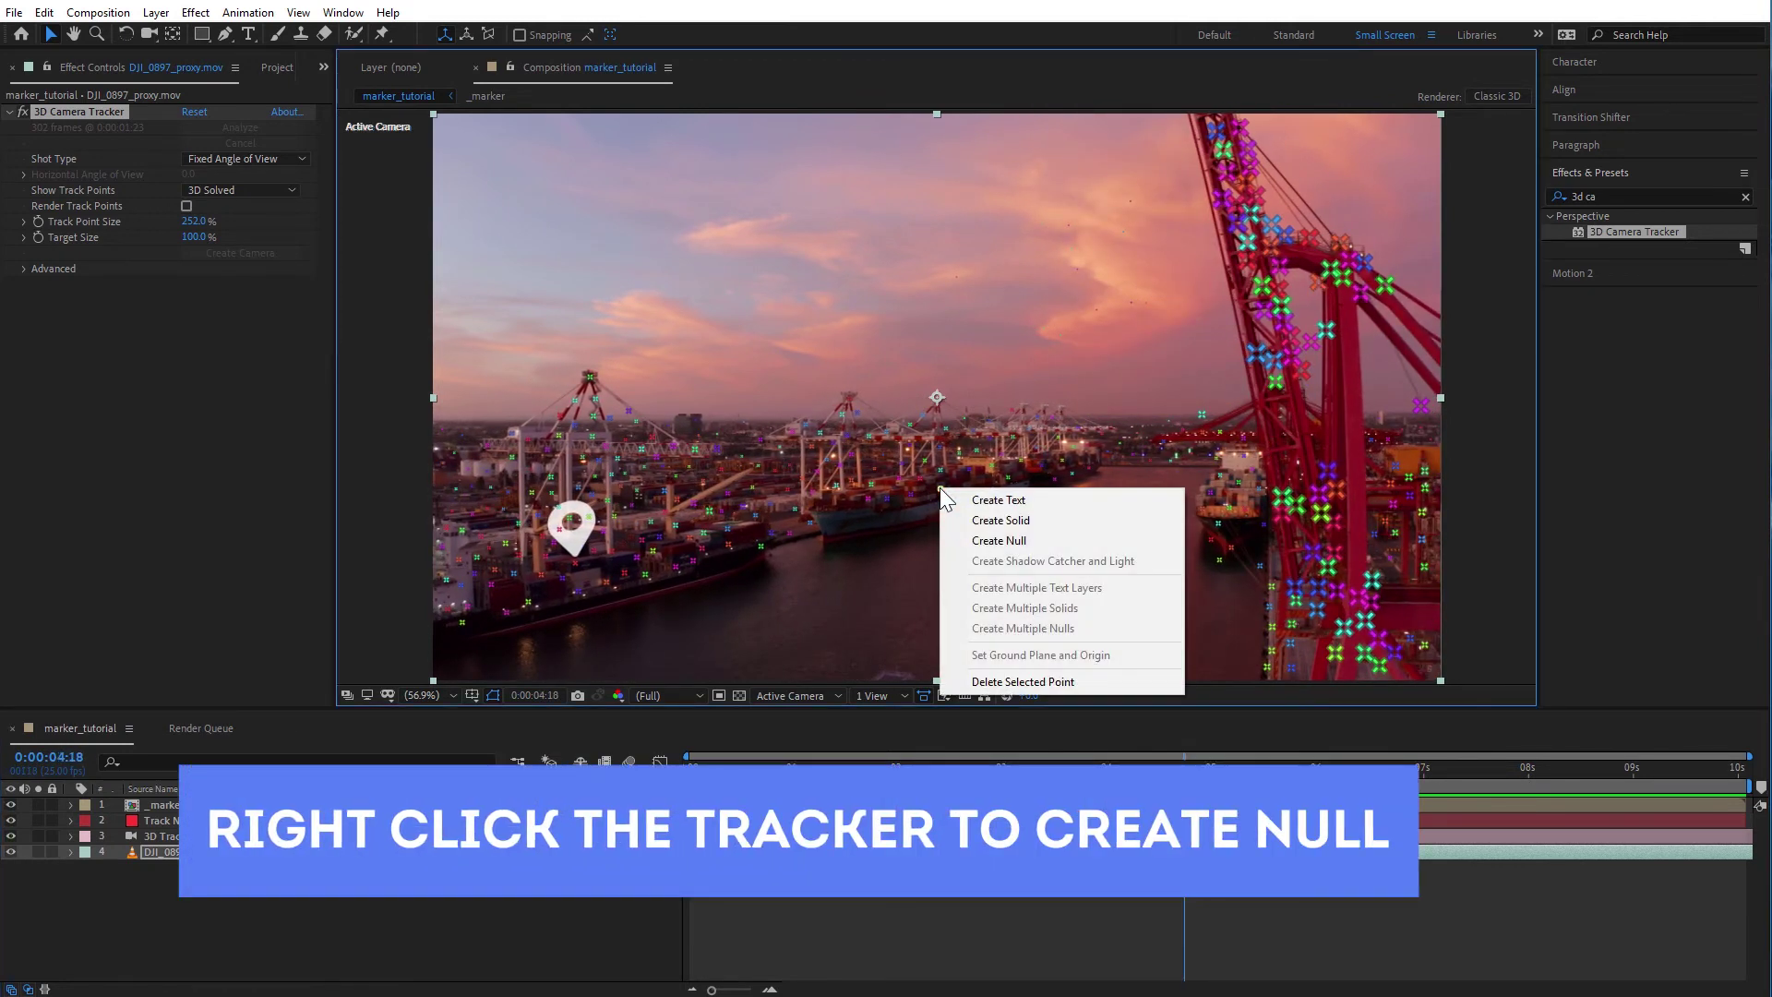
{"action": "left_click", "coordinate": [984, 540]}
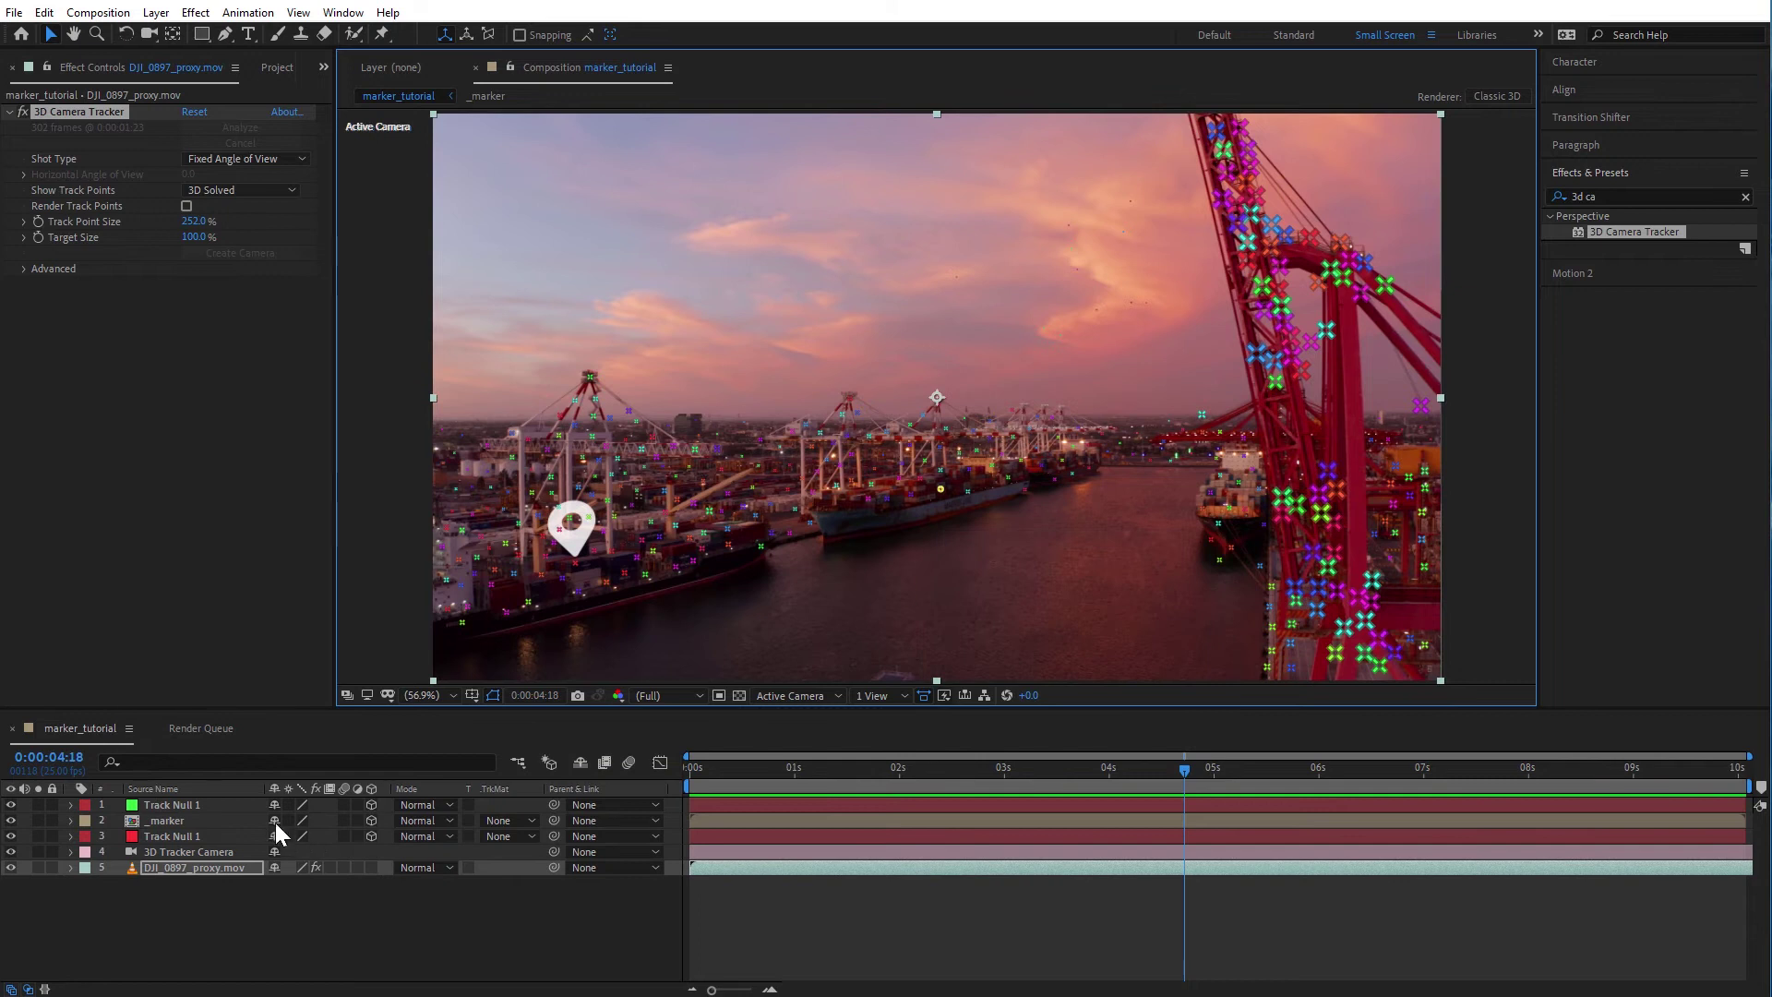
Duplicate the _marker layer with Ctrl+D and move the copy to the top
{"action": "left_click", "coordinate": [193, 818]}
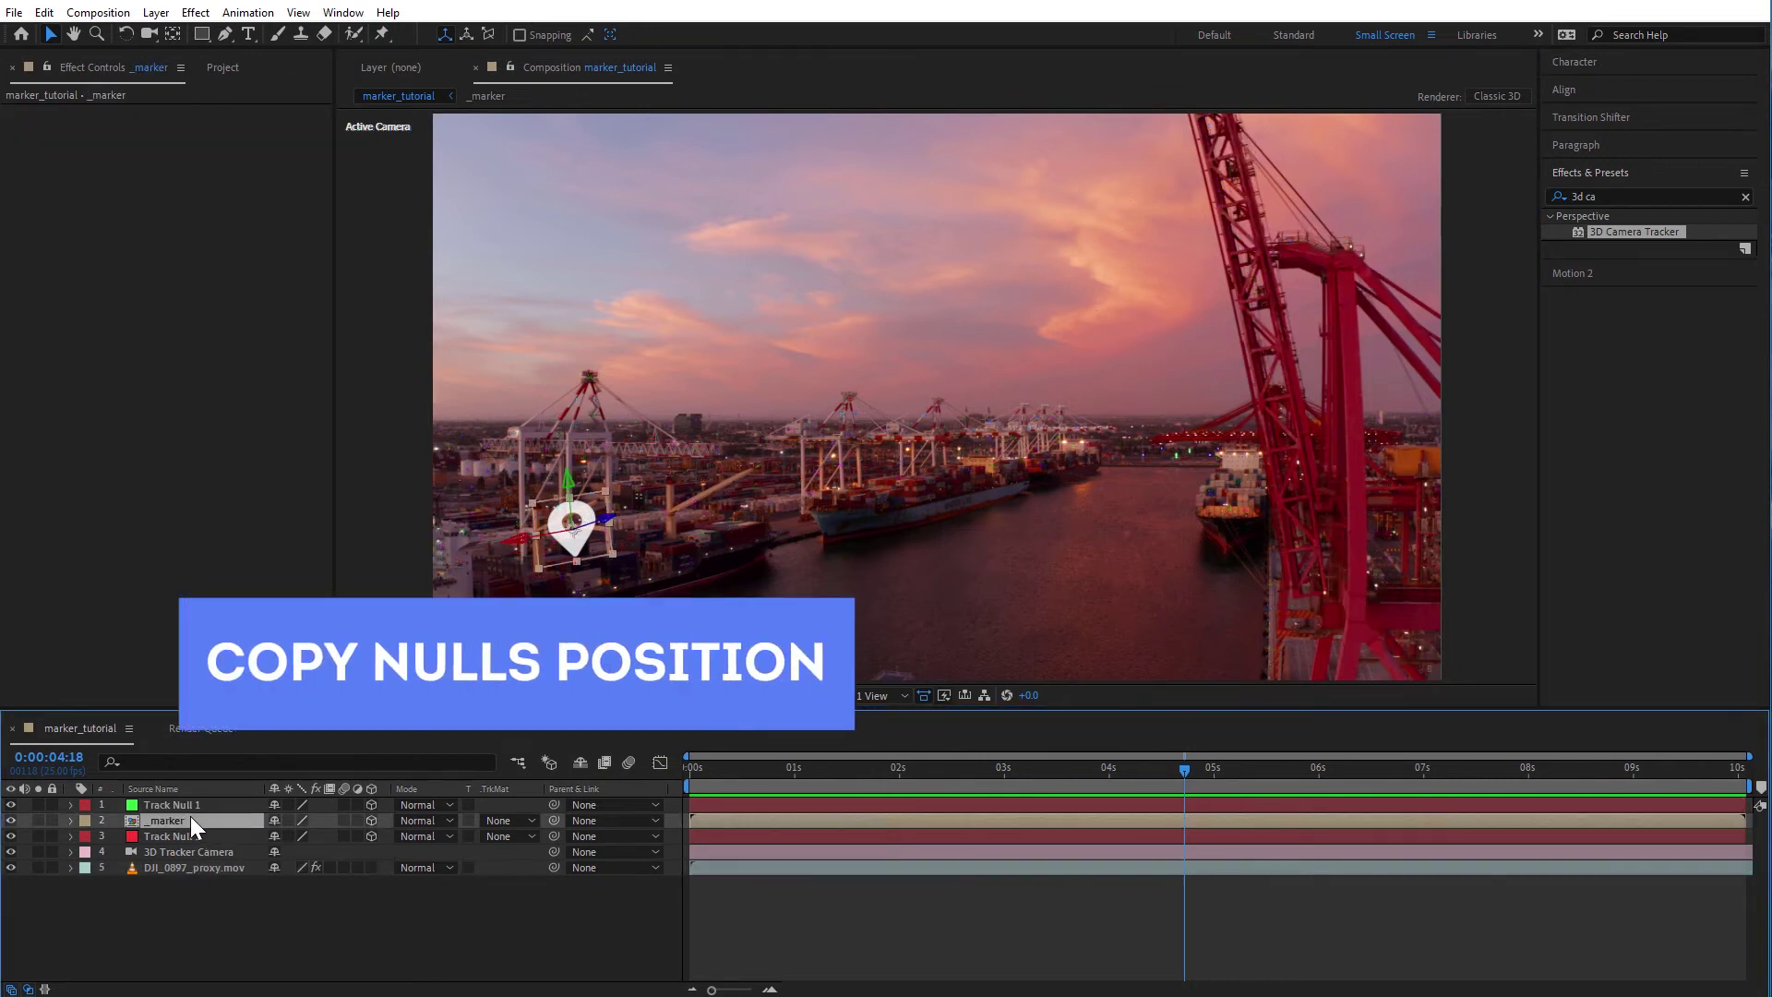
{"action": "key", "text": "ctrl+d"}
{"action": "left_click_drag", "start_coordinate": [170, 819], "coordinate": [179, 800]}
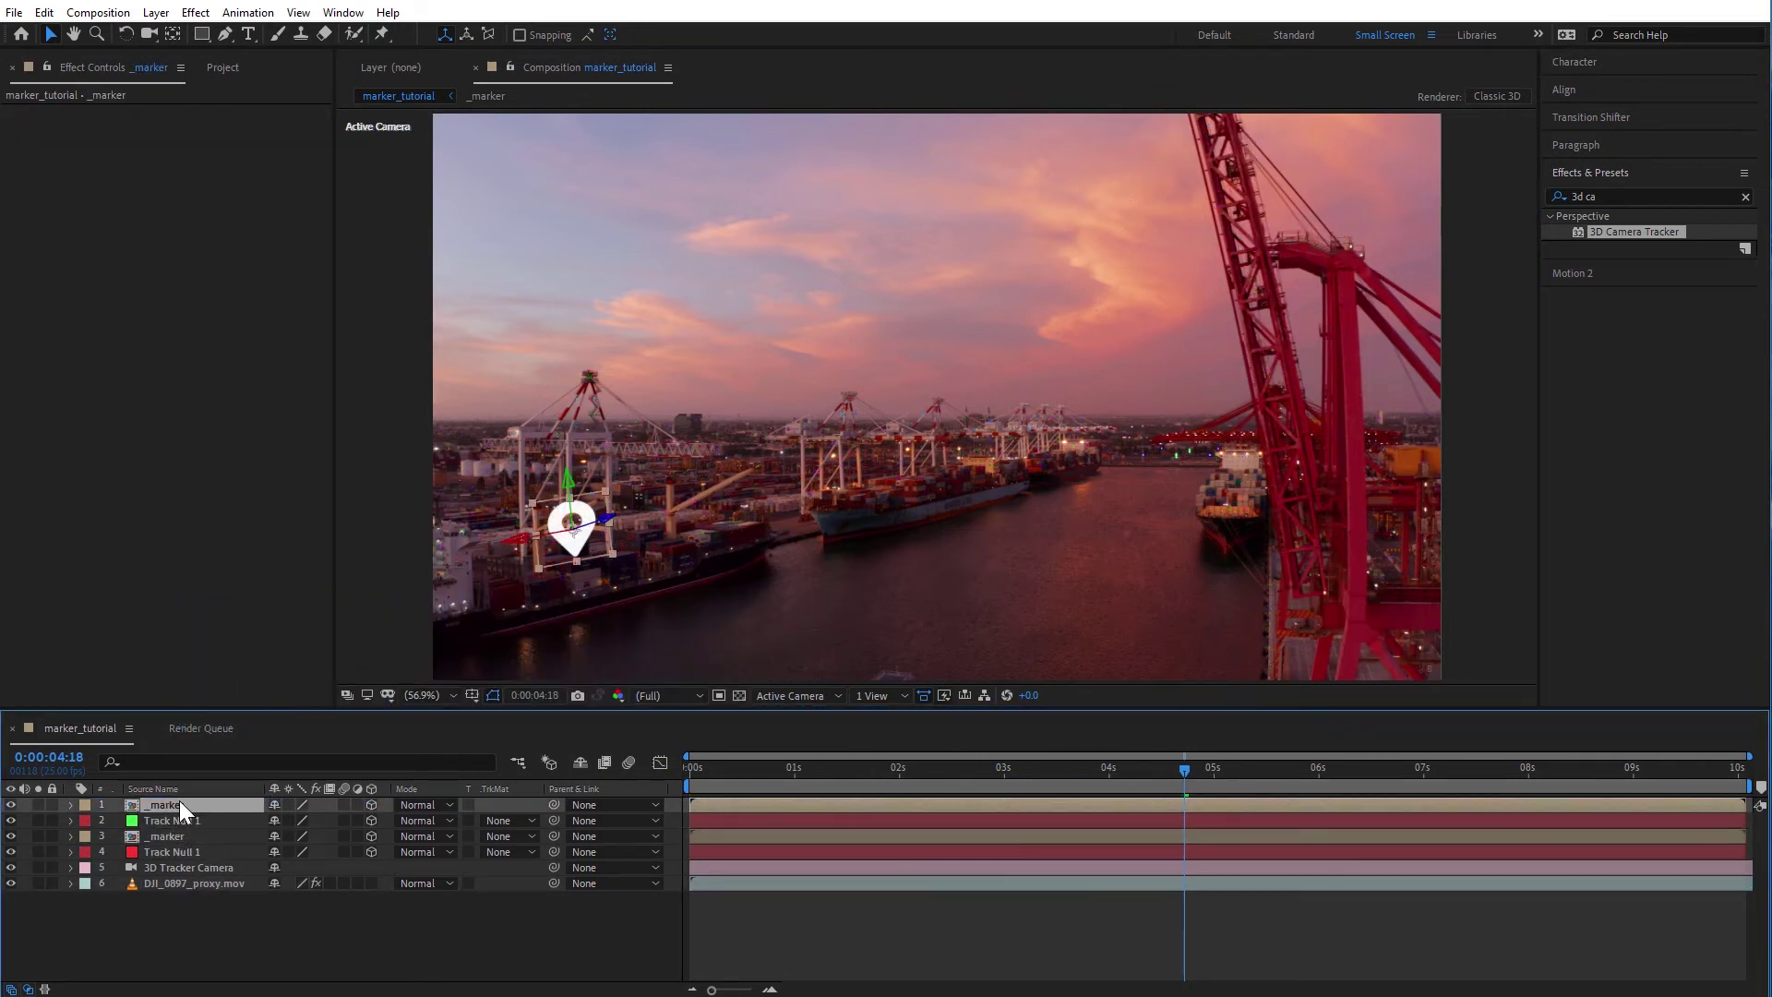
{"action": "key", "text": "p"}
Paste the new null's Position onto the marker copy, push it slightly deeper, and play back
{"action": "left_click", "coordinate": [180, 835]}
{"action": "key", "text": "p"}
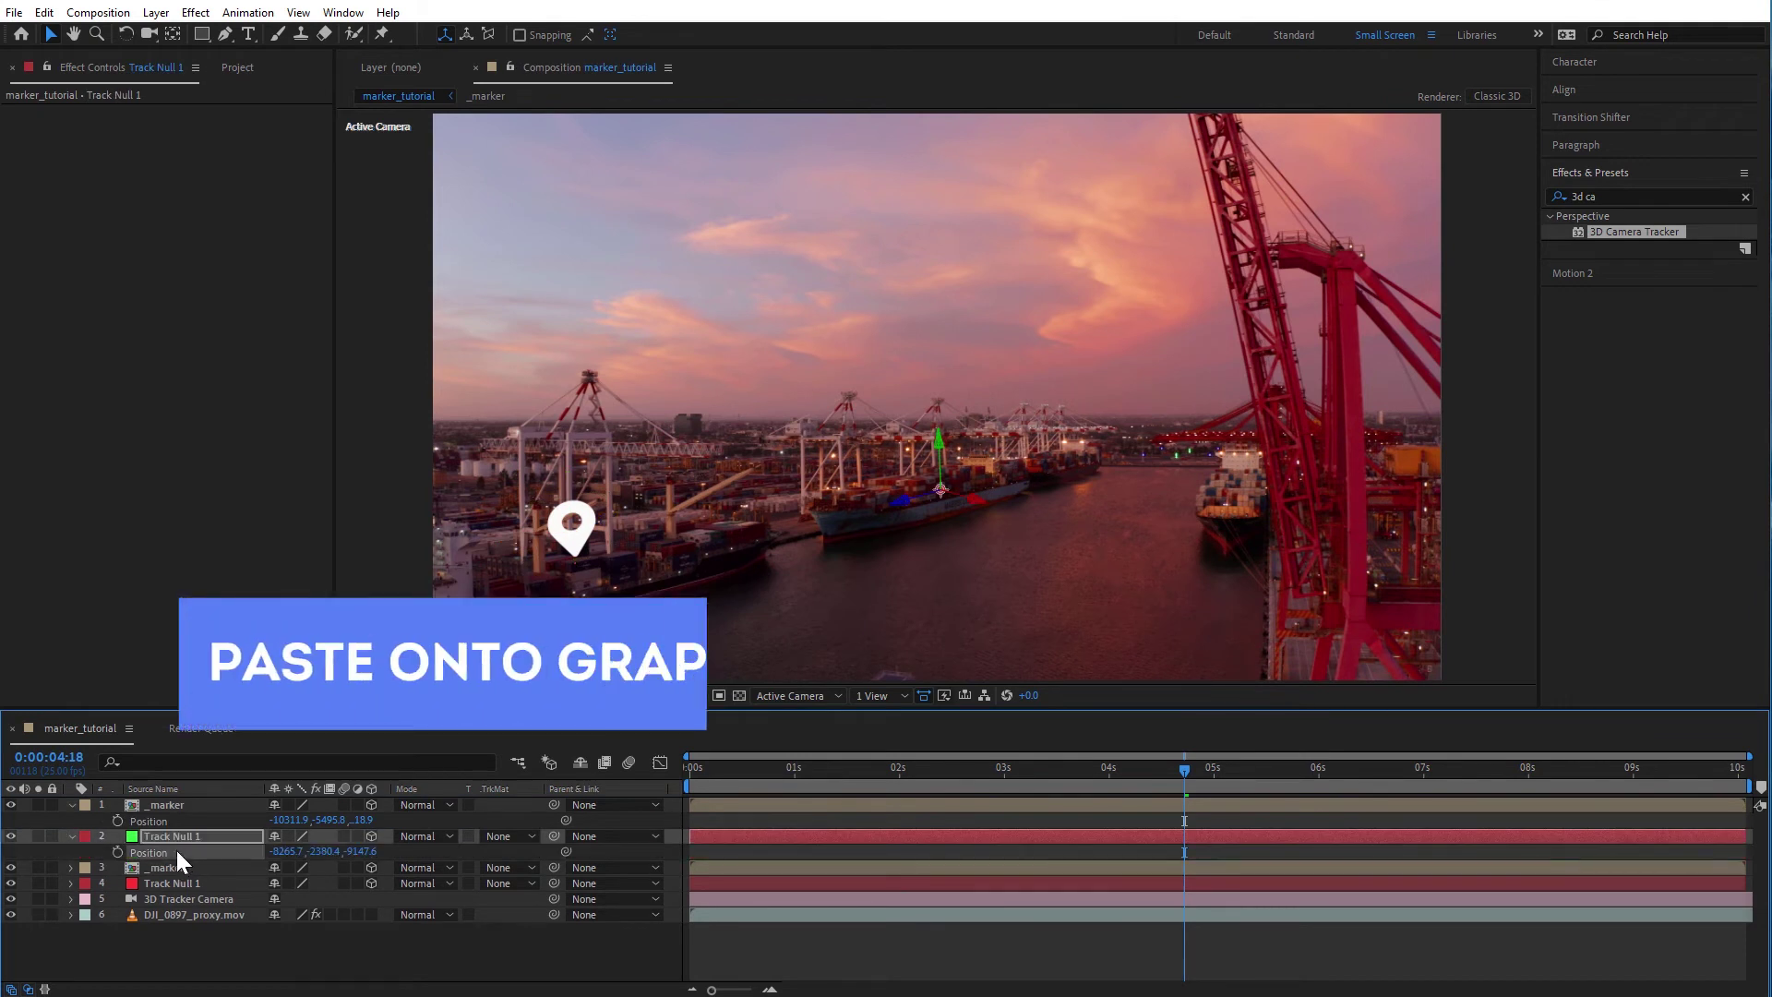
{"action": "left_click", "coordinate": [163, 816]}
{"action": "key", "text": "ctrl+v"}
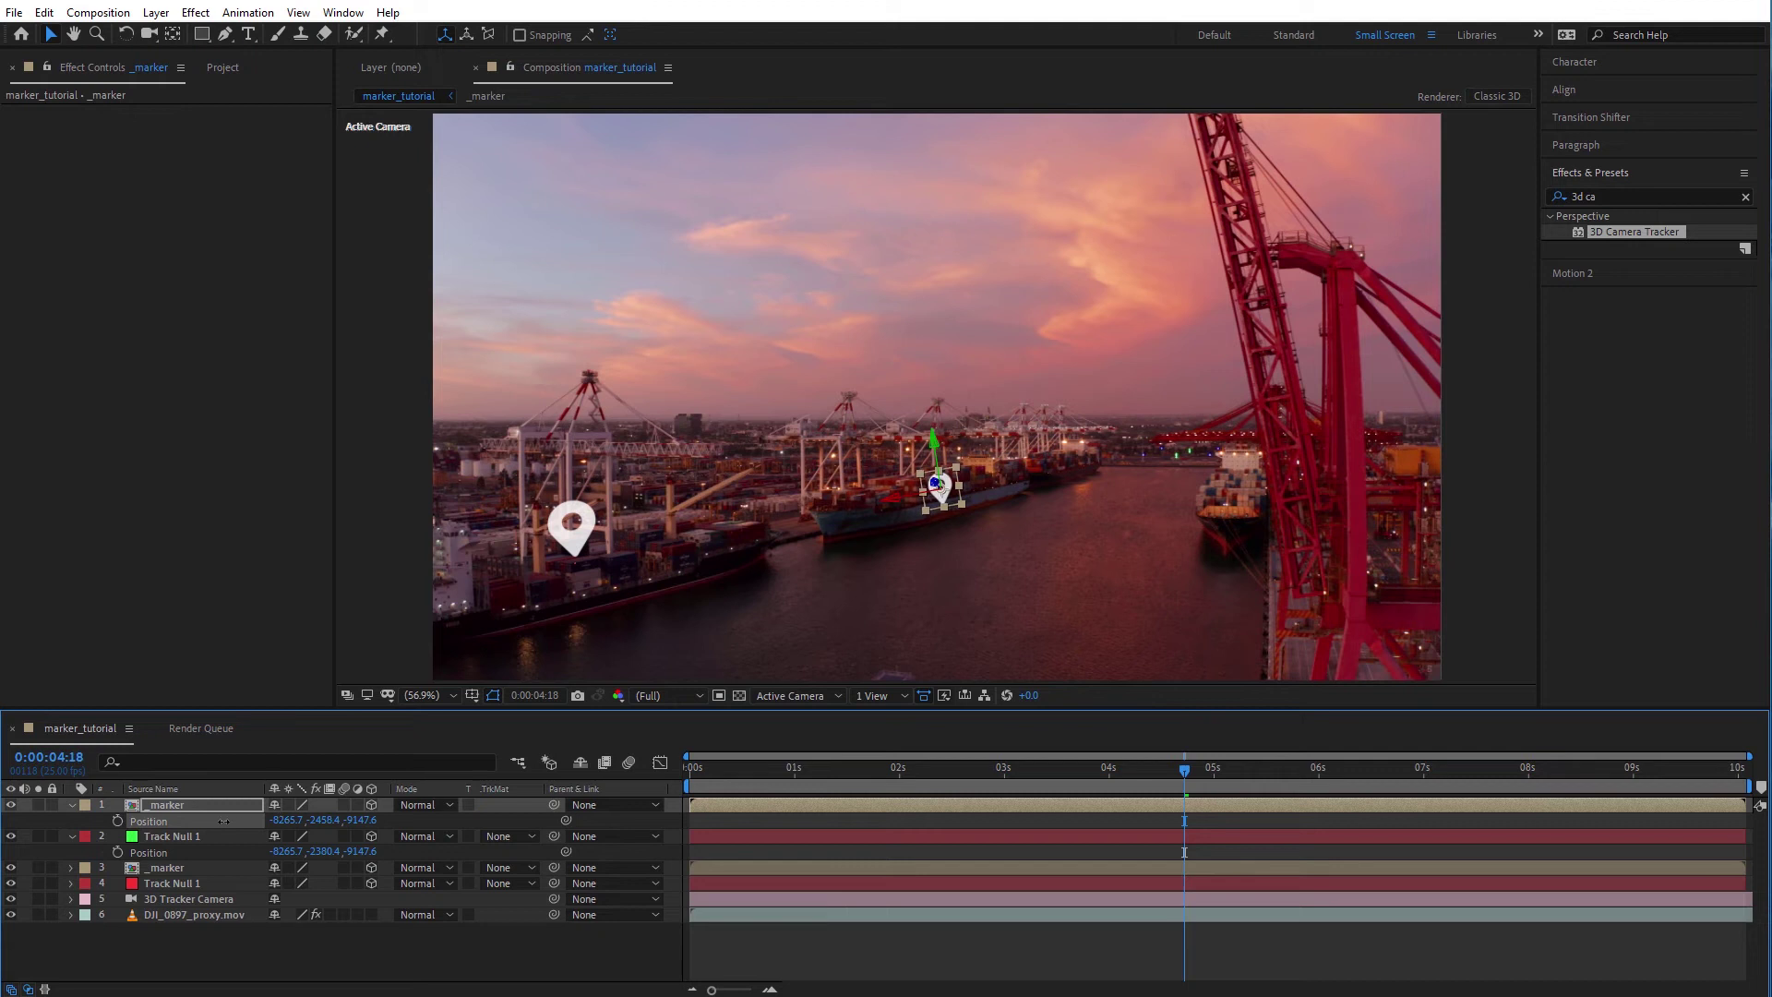
{"action": "left_click_drag", "start_coordinate": [360, 819], "coordinate": [283, 826]}
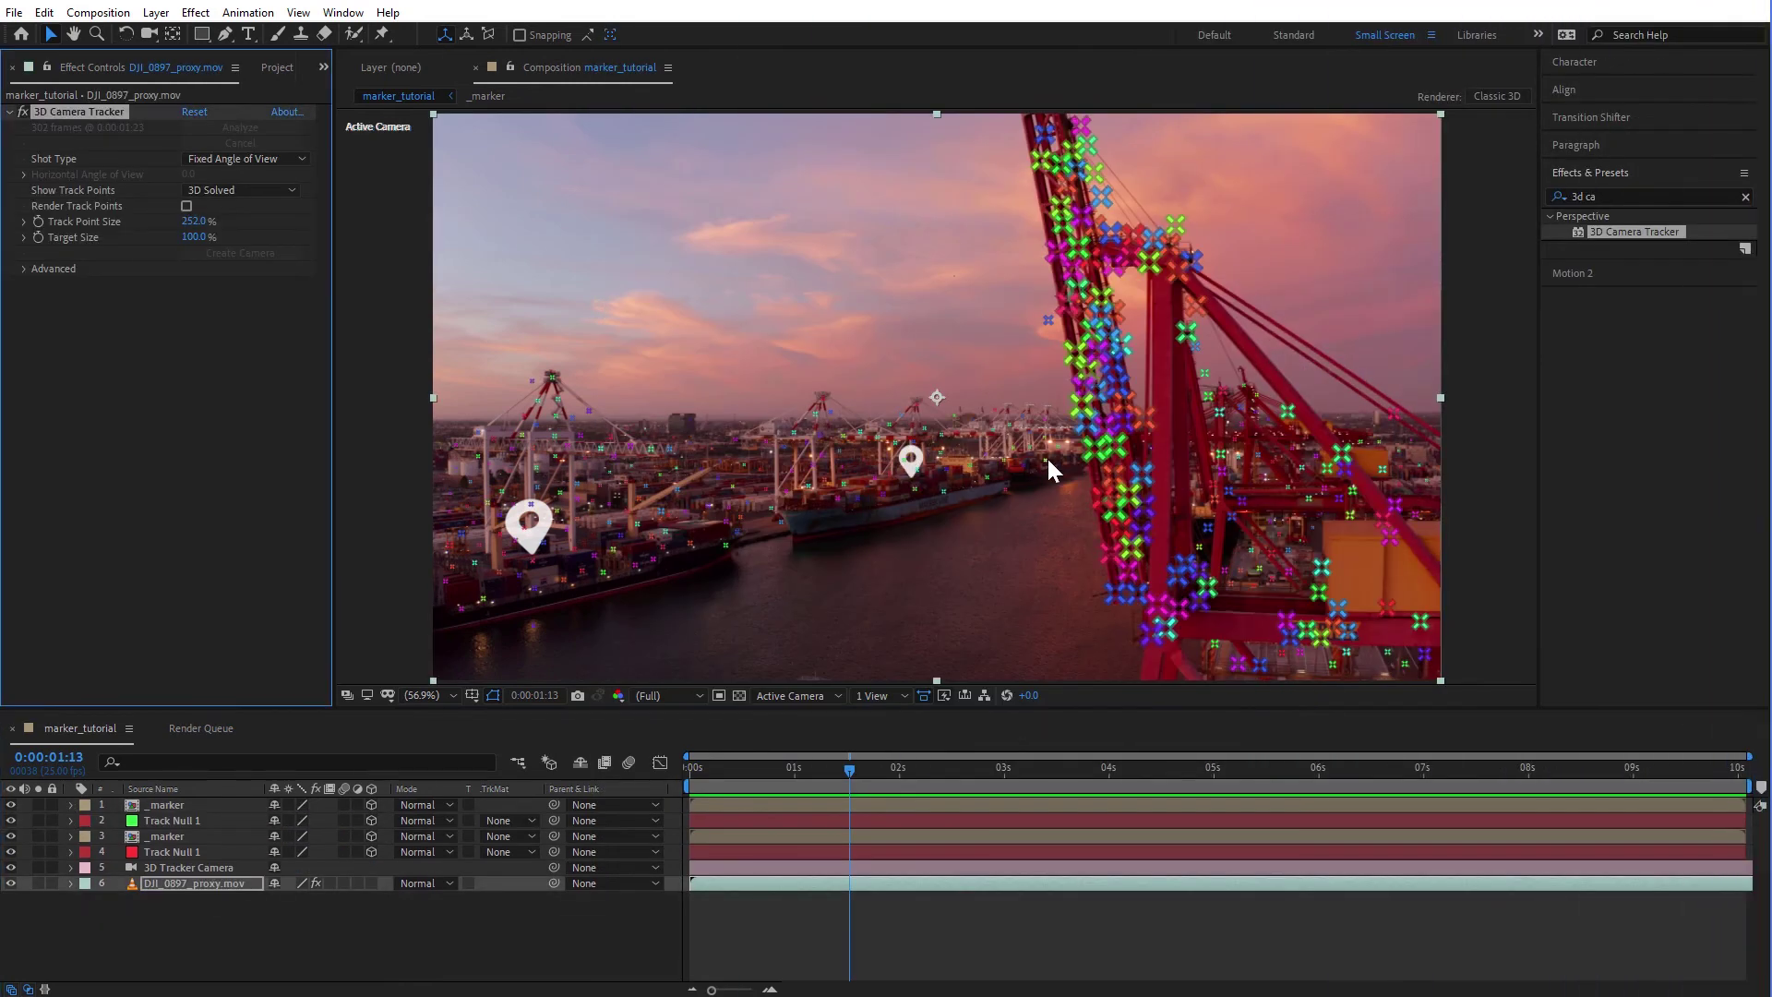
{"action": "key", "text": "space"}
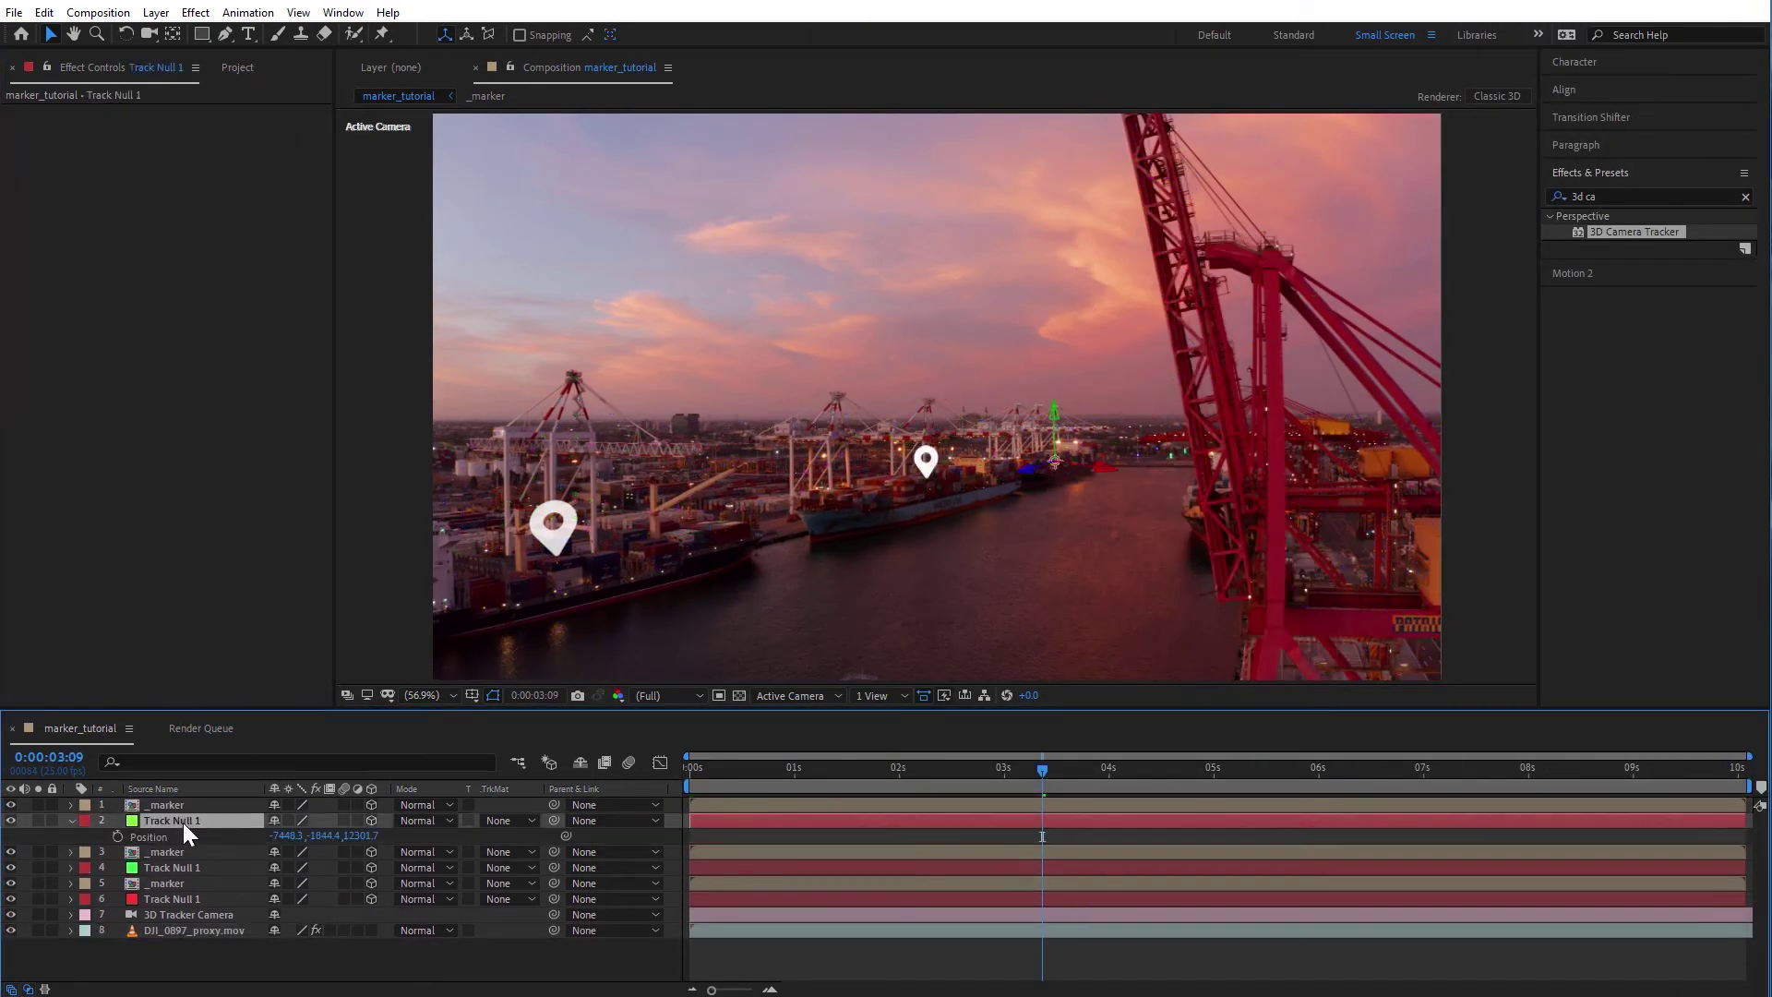
Reorder the new marker and null layers and raise the third marker above its ship
{"action": "left_click_drag", "start_coordinate": [174, 844], "coordinate": [181, 807]}
{"action": "left_click_drag", "start_coordinate": [323, 819], "coordinate": [352, 806]}
{"action": "key", "text": "space"}
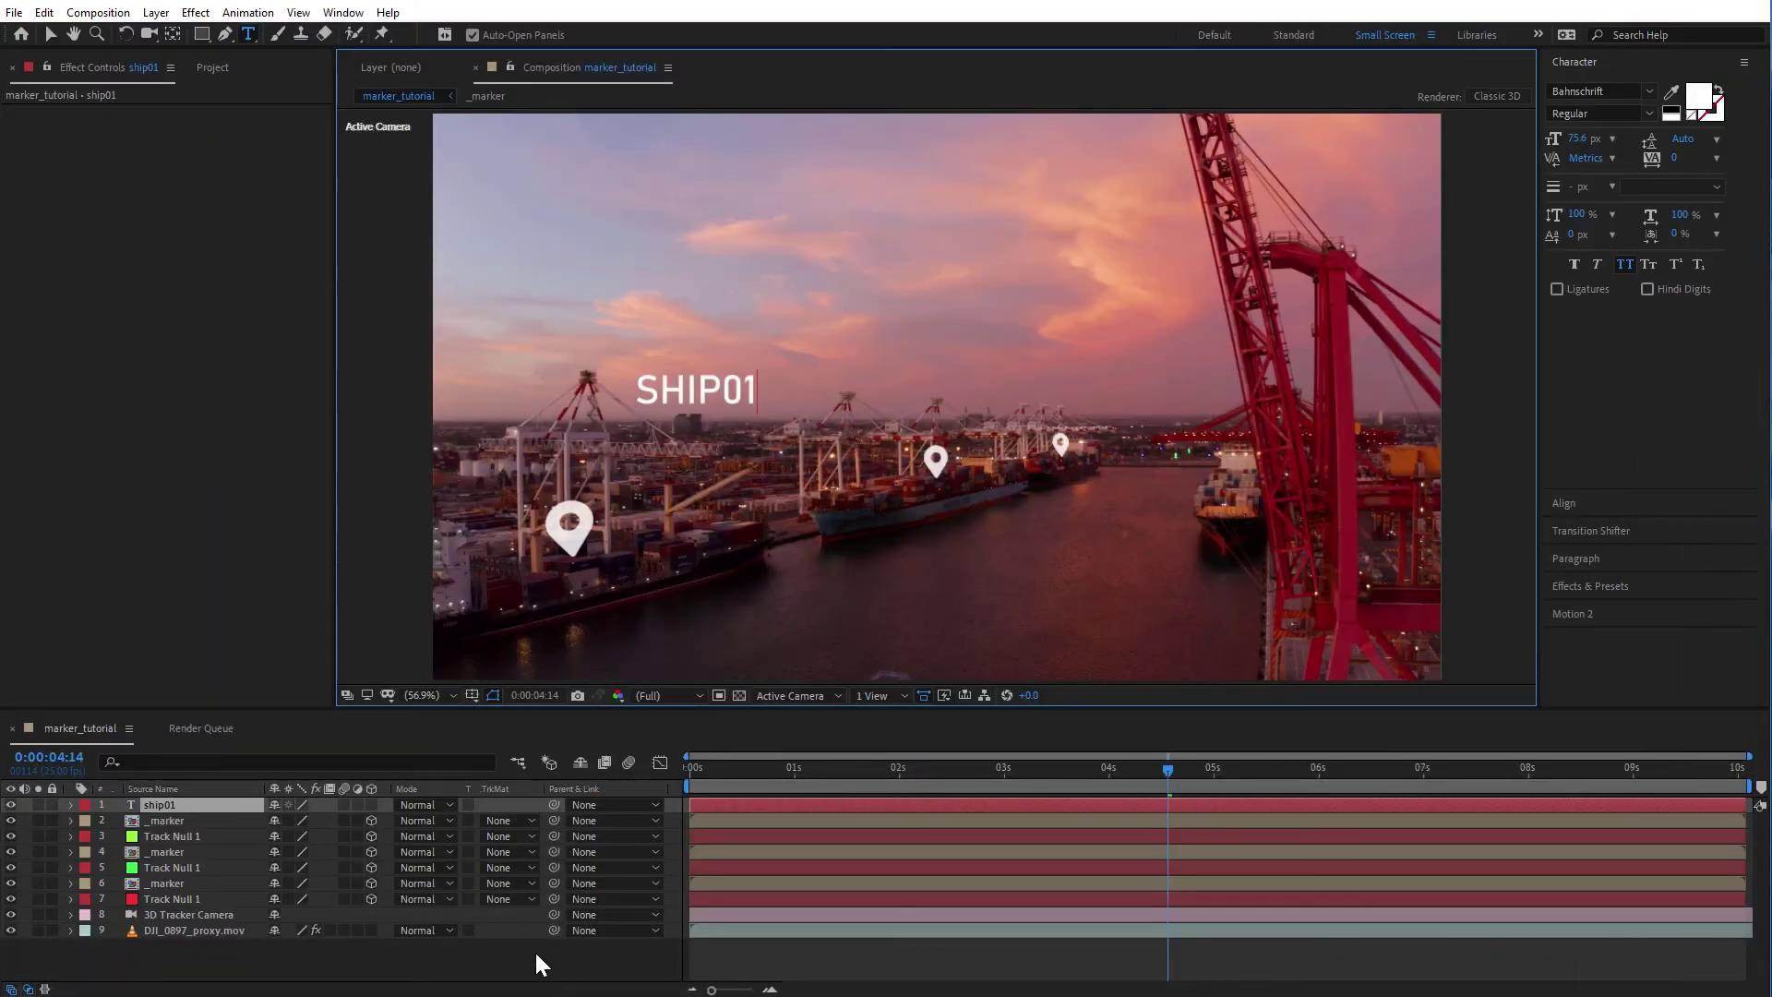
Finish the SHIP01 text, move ship01 above the first marker layer, and make it 3D
{"action": "left_click", "coordinate": [467, 933]}
{"action": "left_click", "coordinate": [166, 805]}
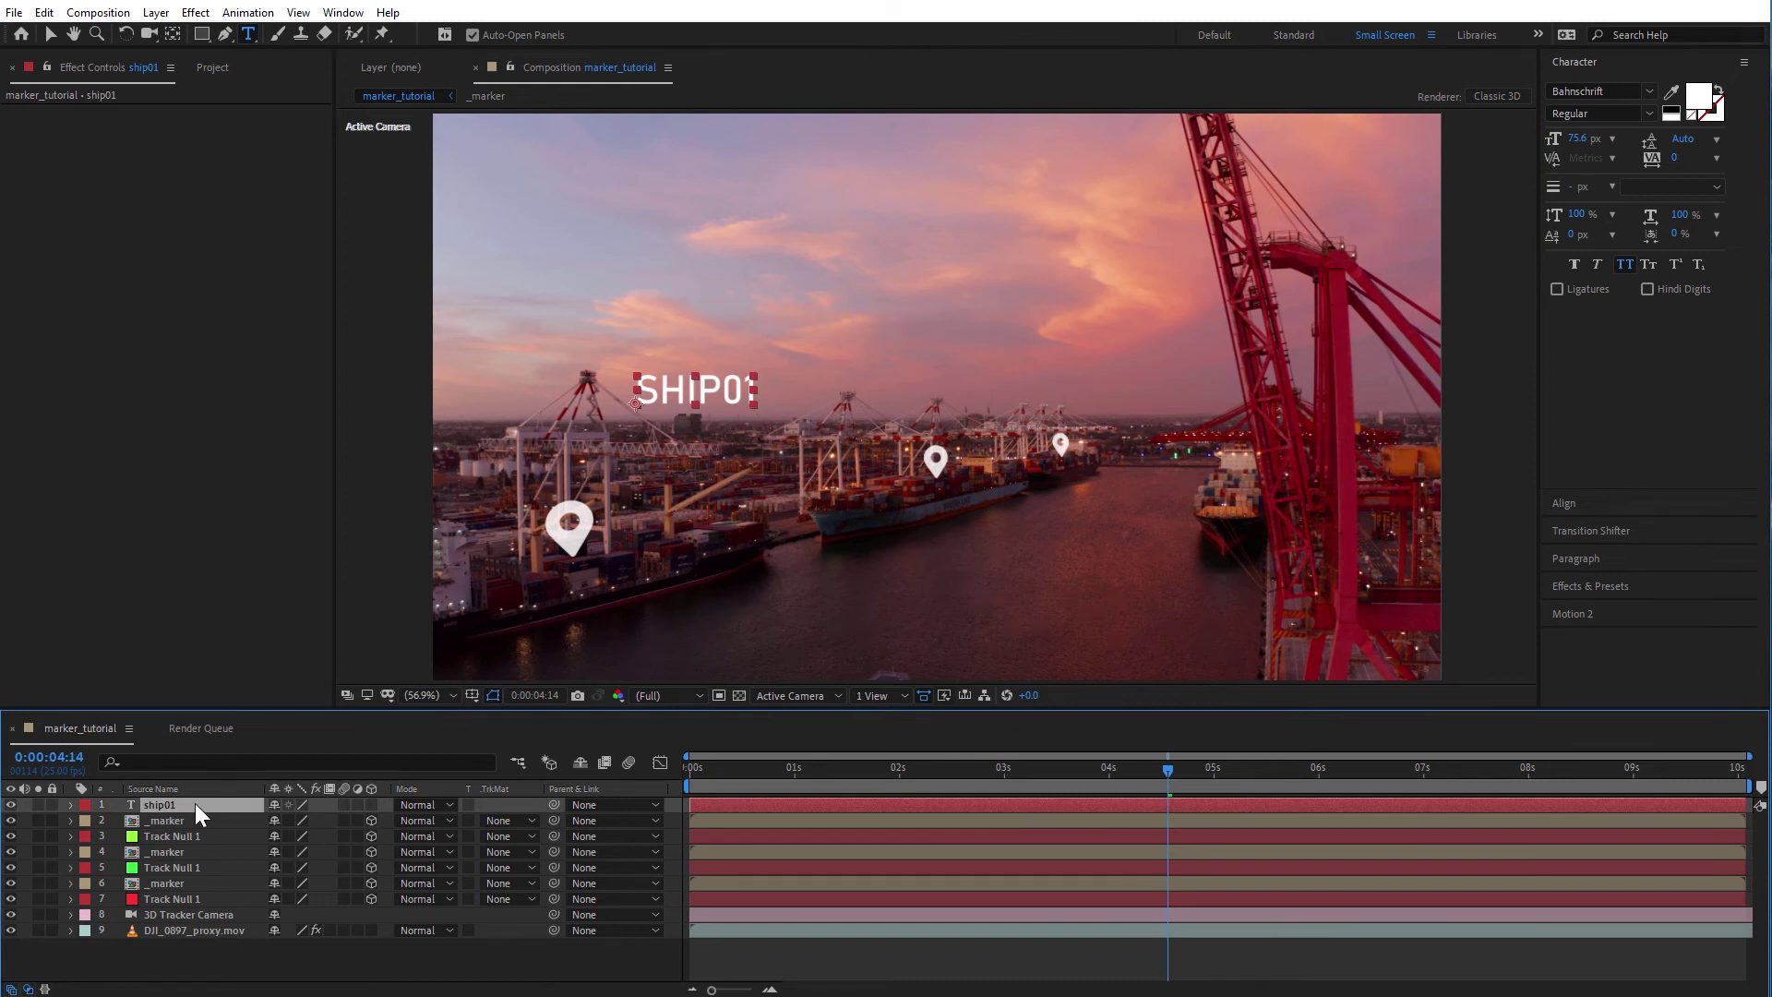
{"action": "left_click_drag", "start_coordinate": [196, 805], "coordinate": [211, 877]}
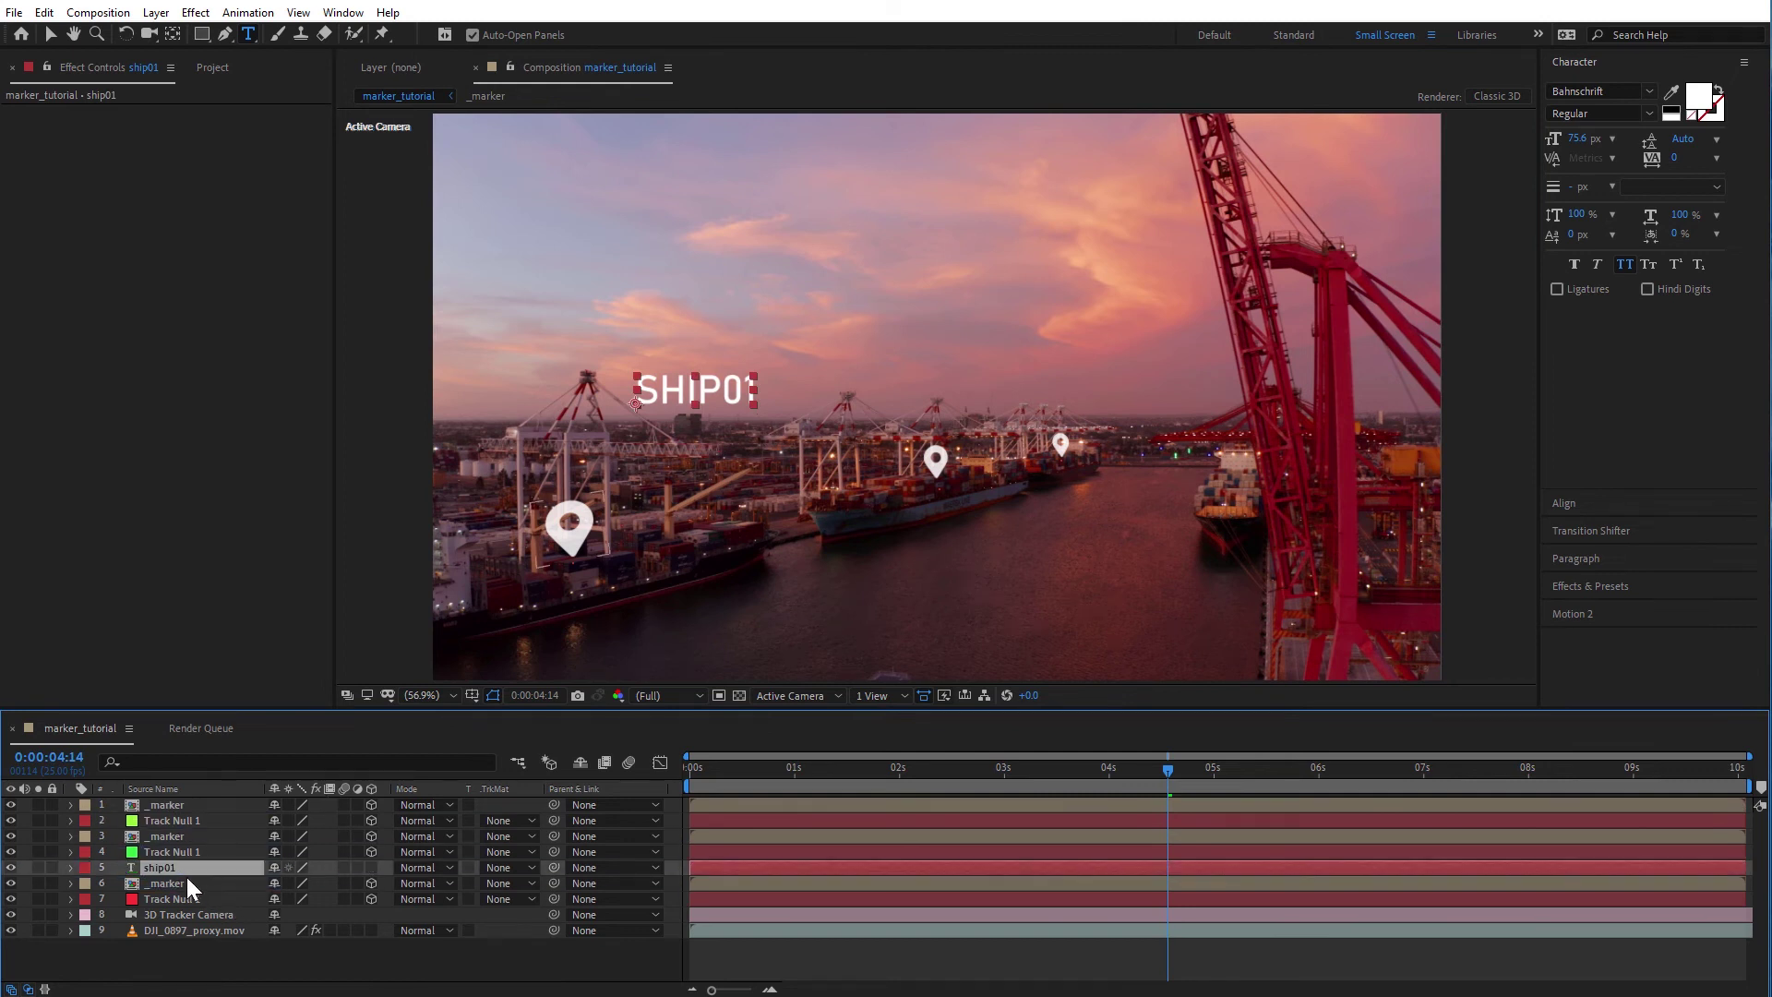
{"action": "left_click", "coordinate": [372, 868]}
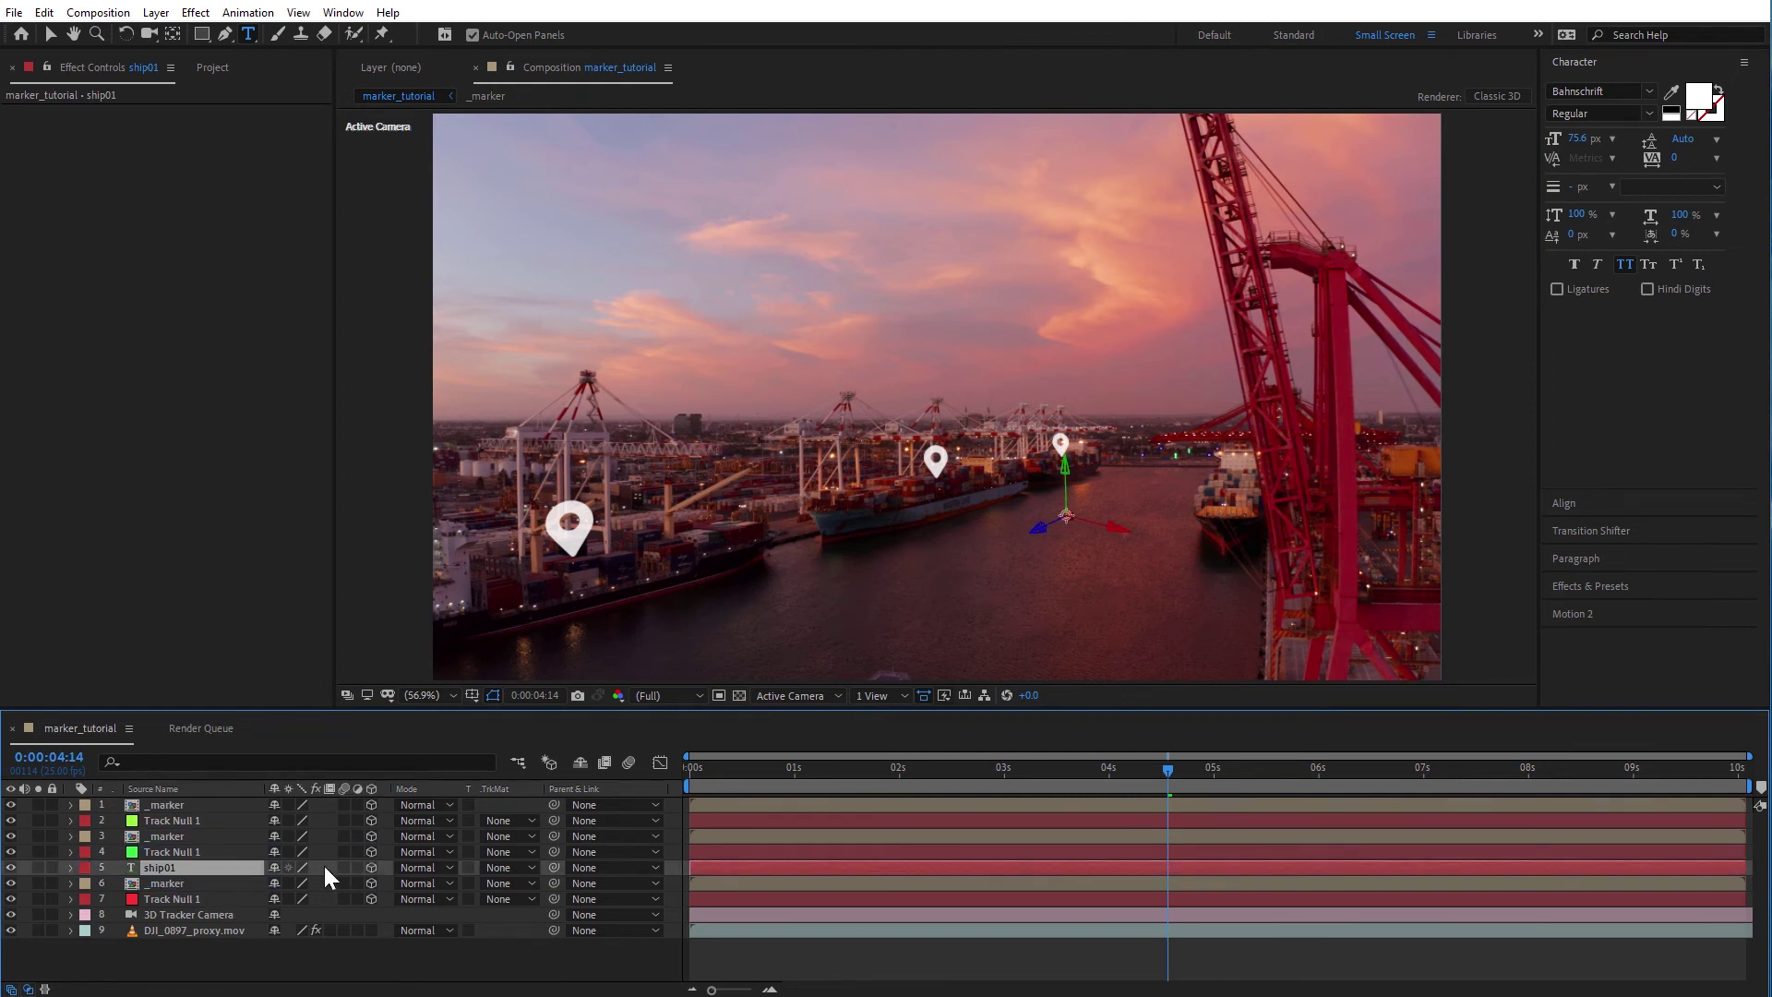
Copy the first marker's Position, Scale and Orientation and paste its Position onto ship01
{"action": "left_click", "coordinate": [185, 885]}
{"action": "key", "text": "p"}
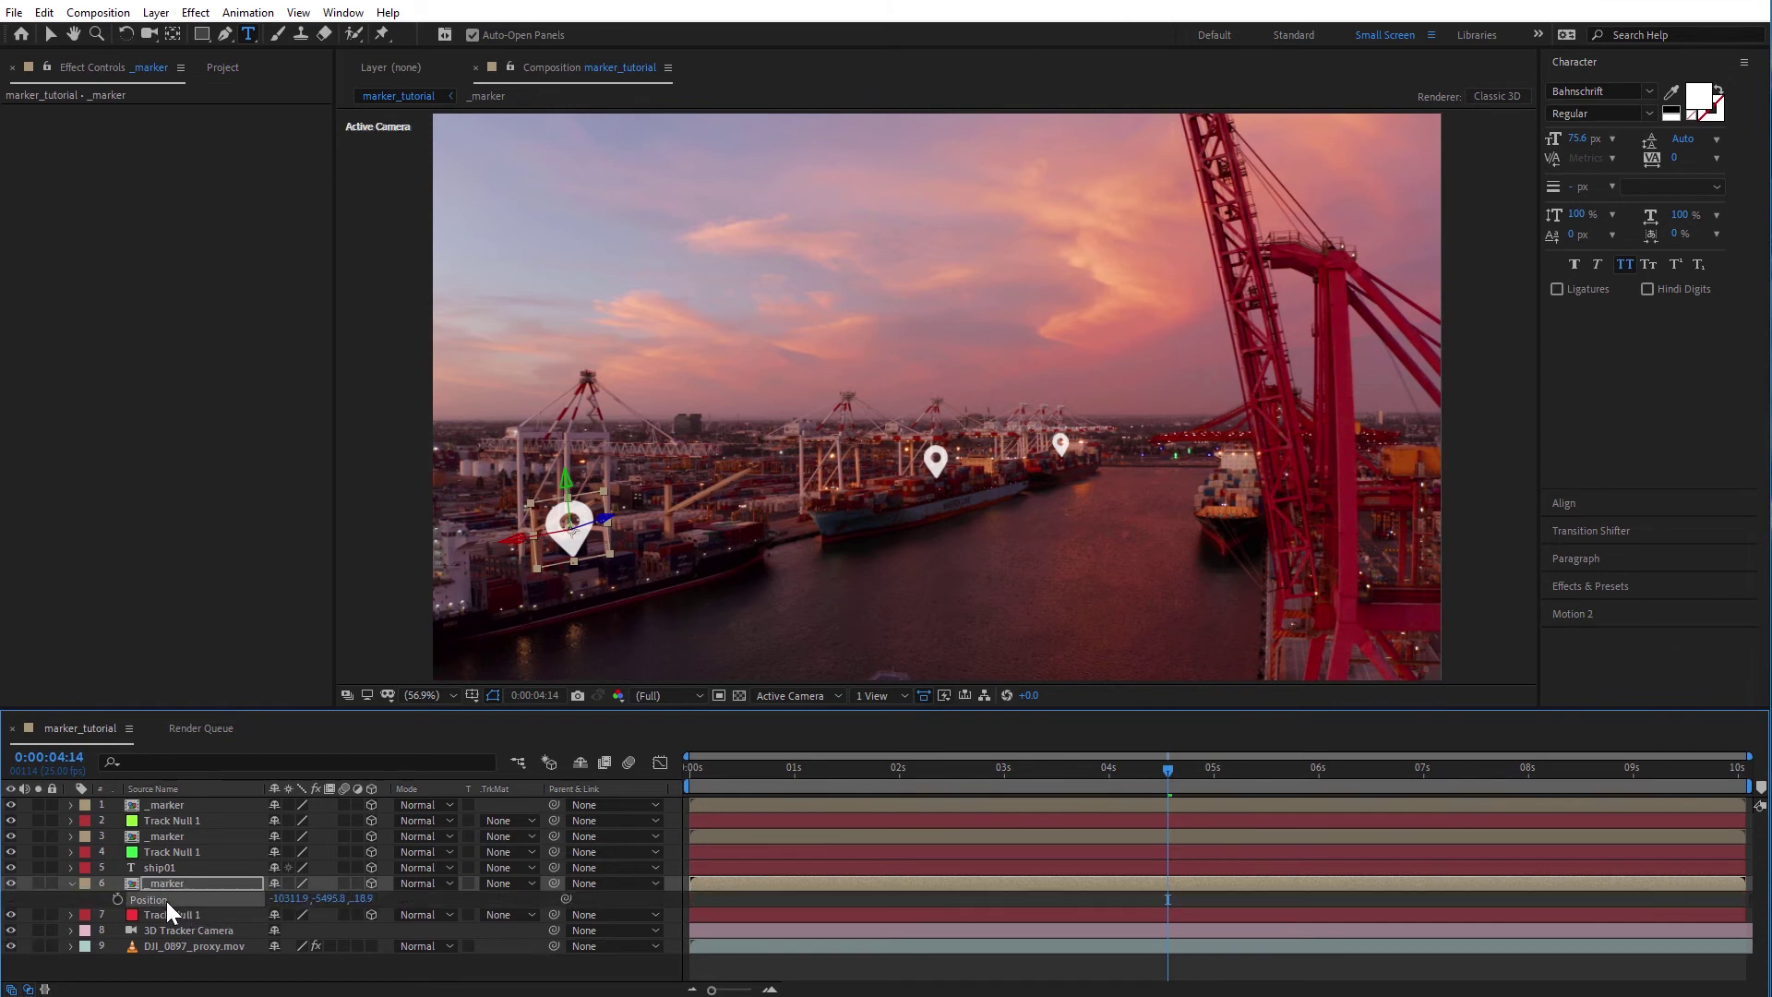
{"action": "key", "text": "shift+r"}
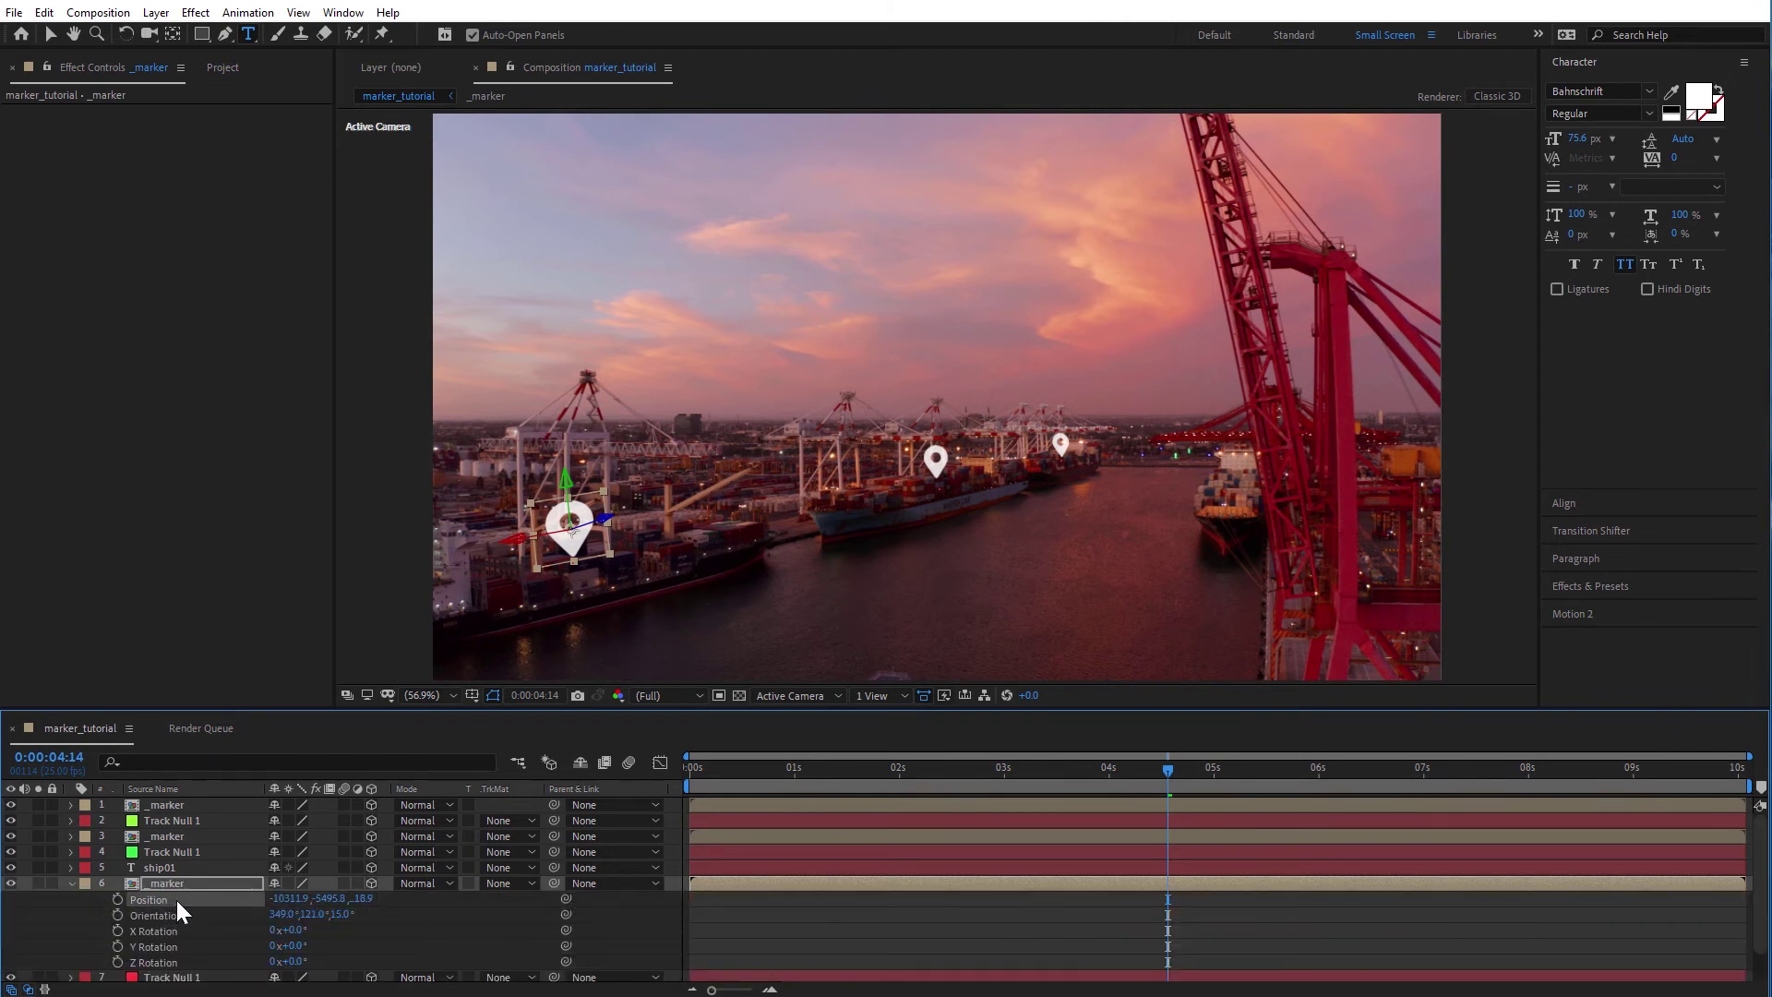
{"action": "key", "text": "shift+s"}
{"action": "left_click", "coordinate": [183, 931], "text": "shift"}
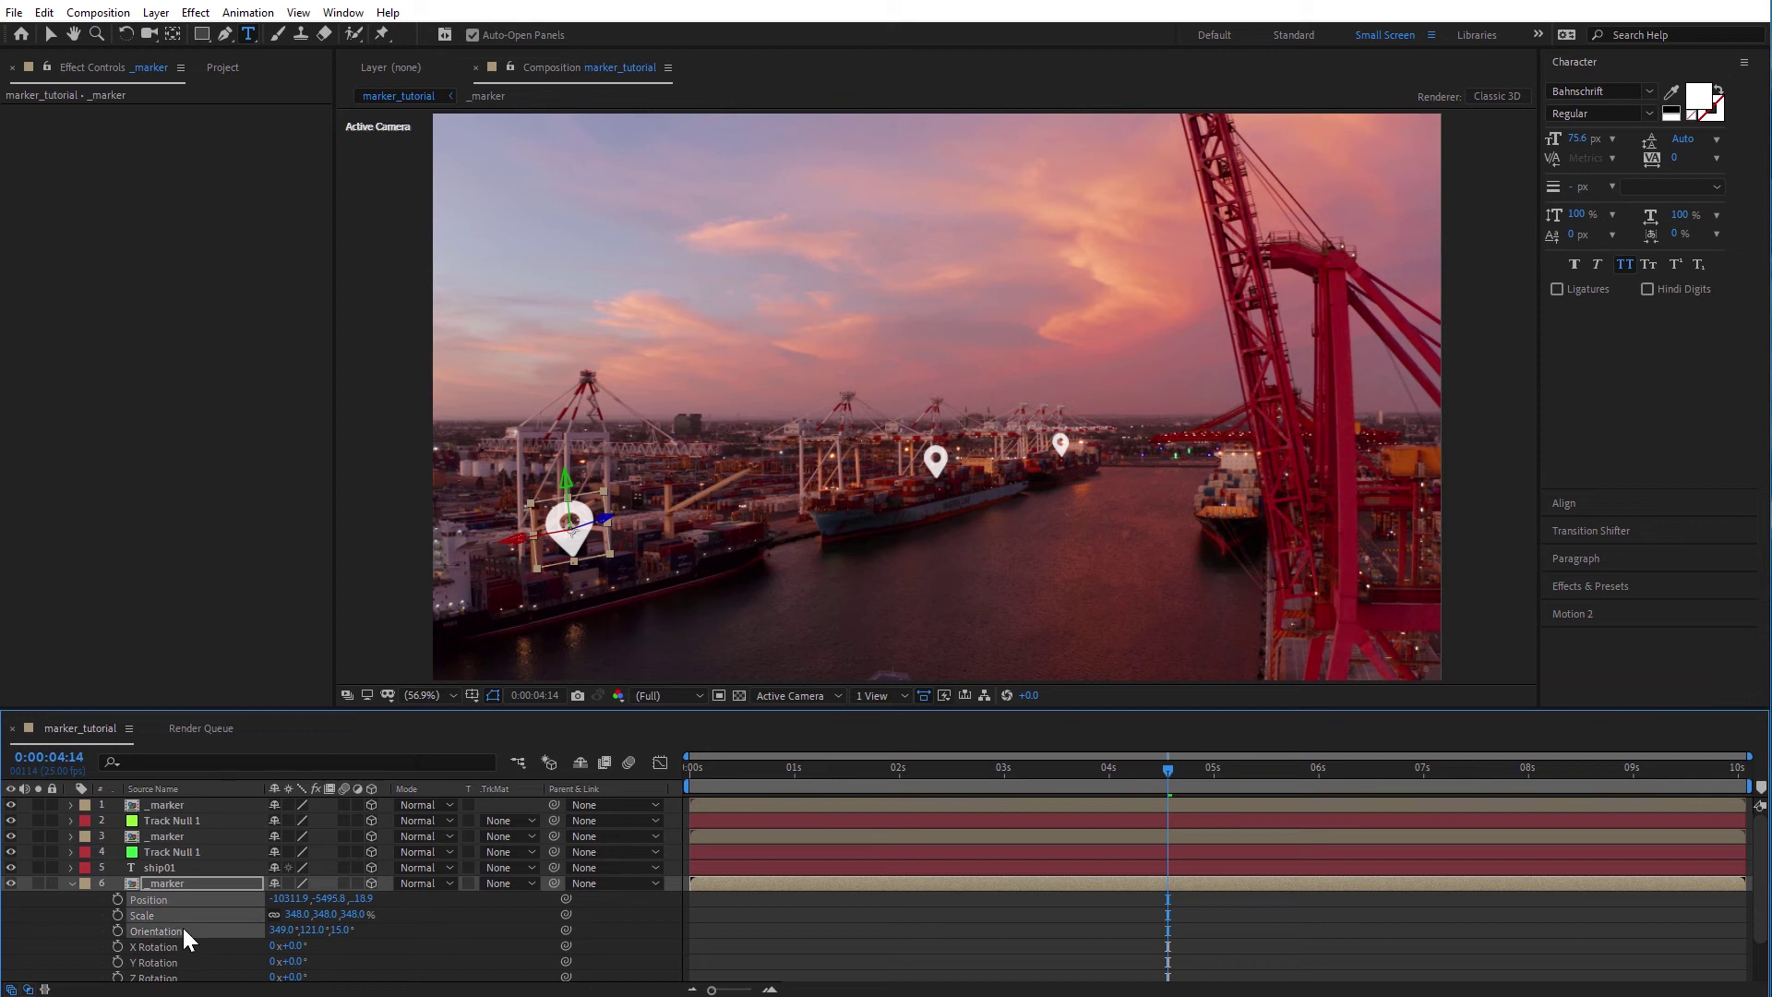
{"action": "left_click", "coordinate": [163, 866]}
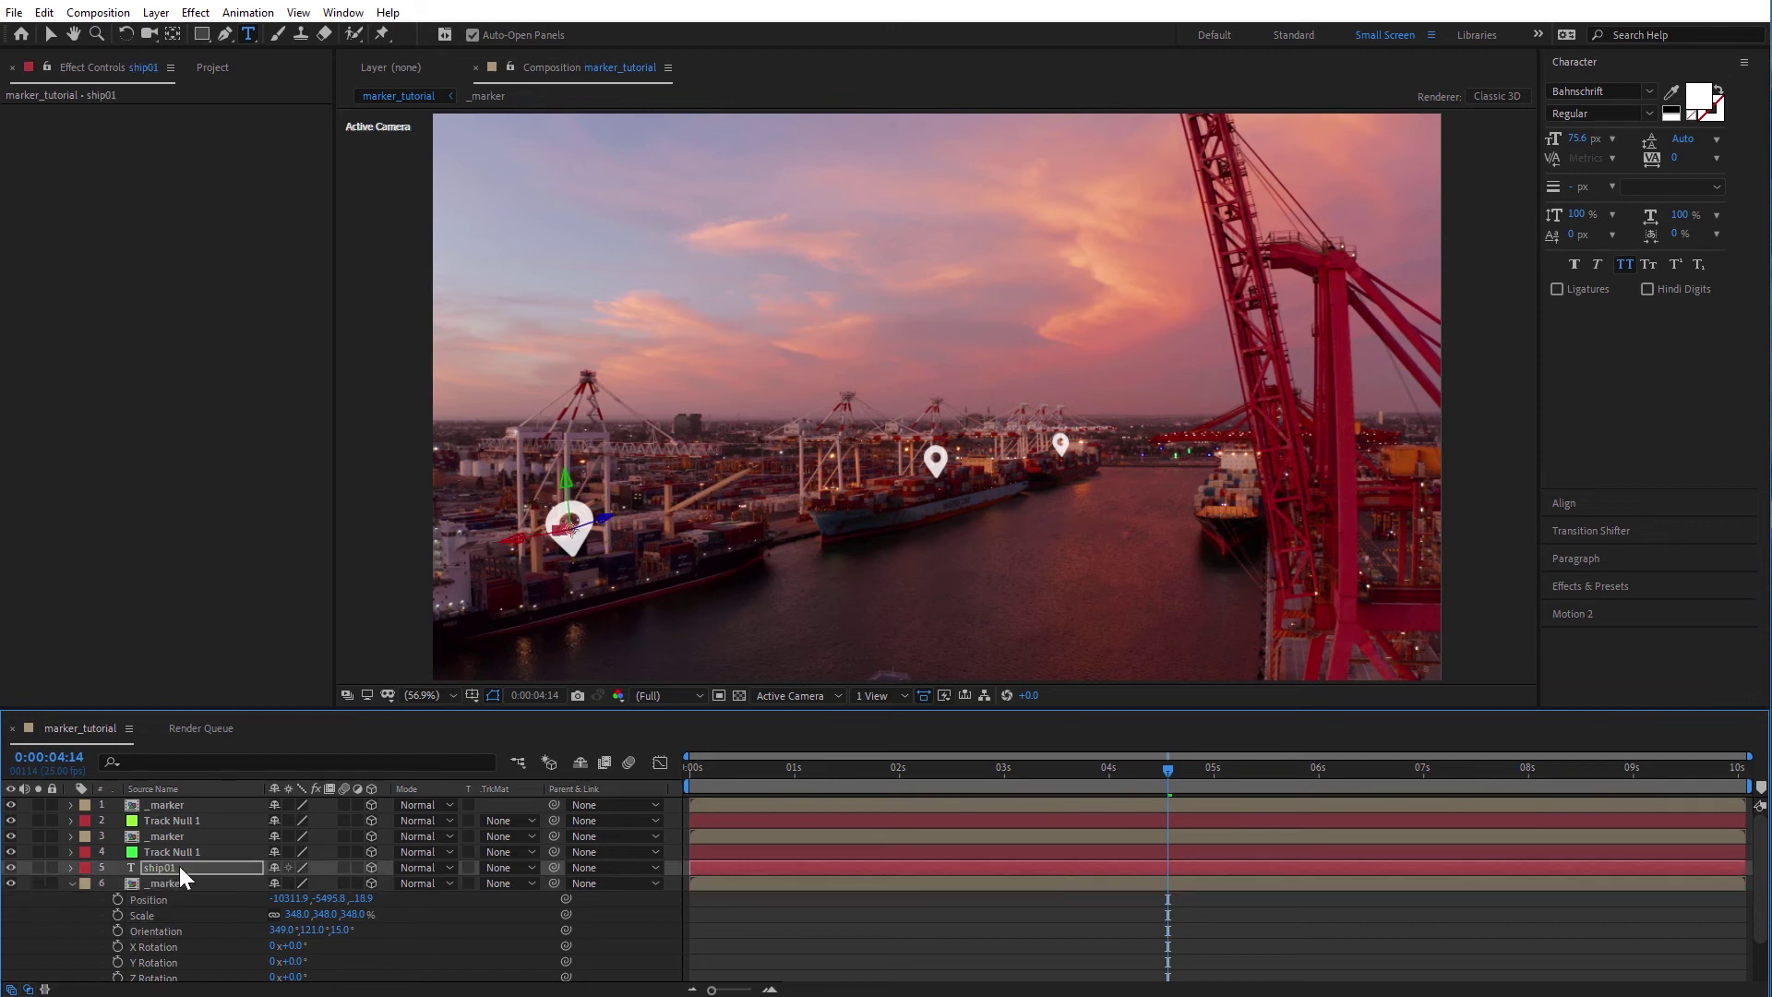
{"action": "key", "text": "ctrl+v"}
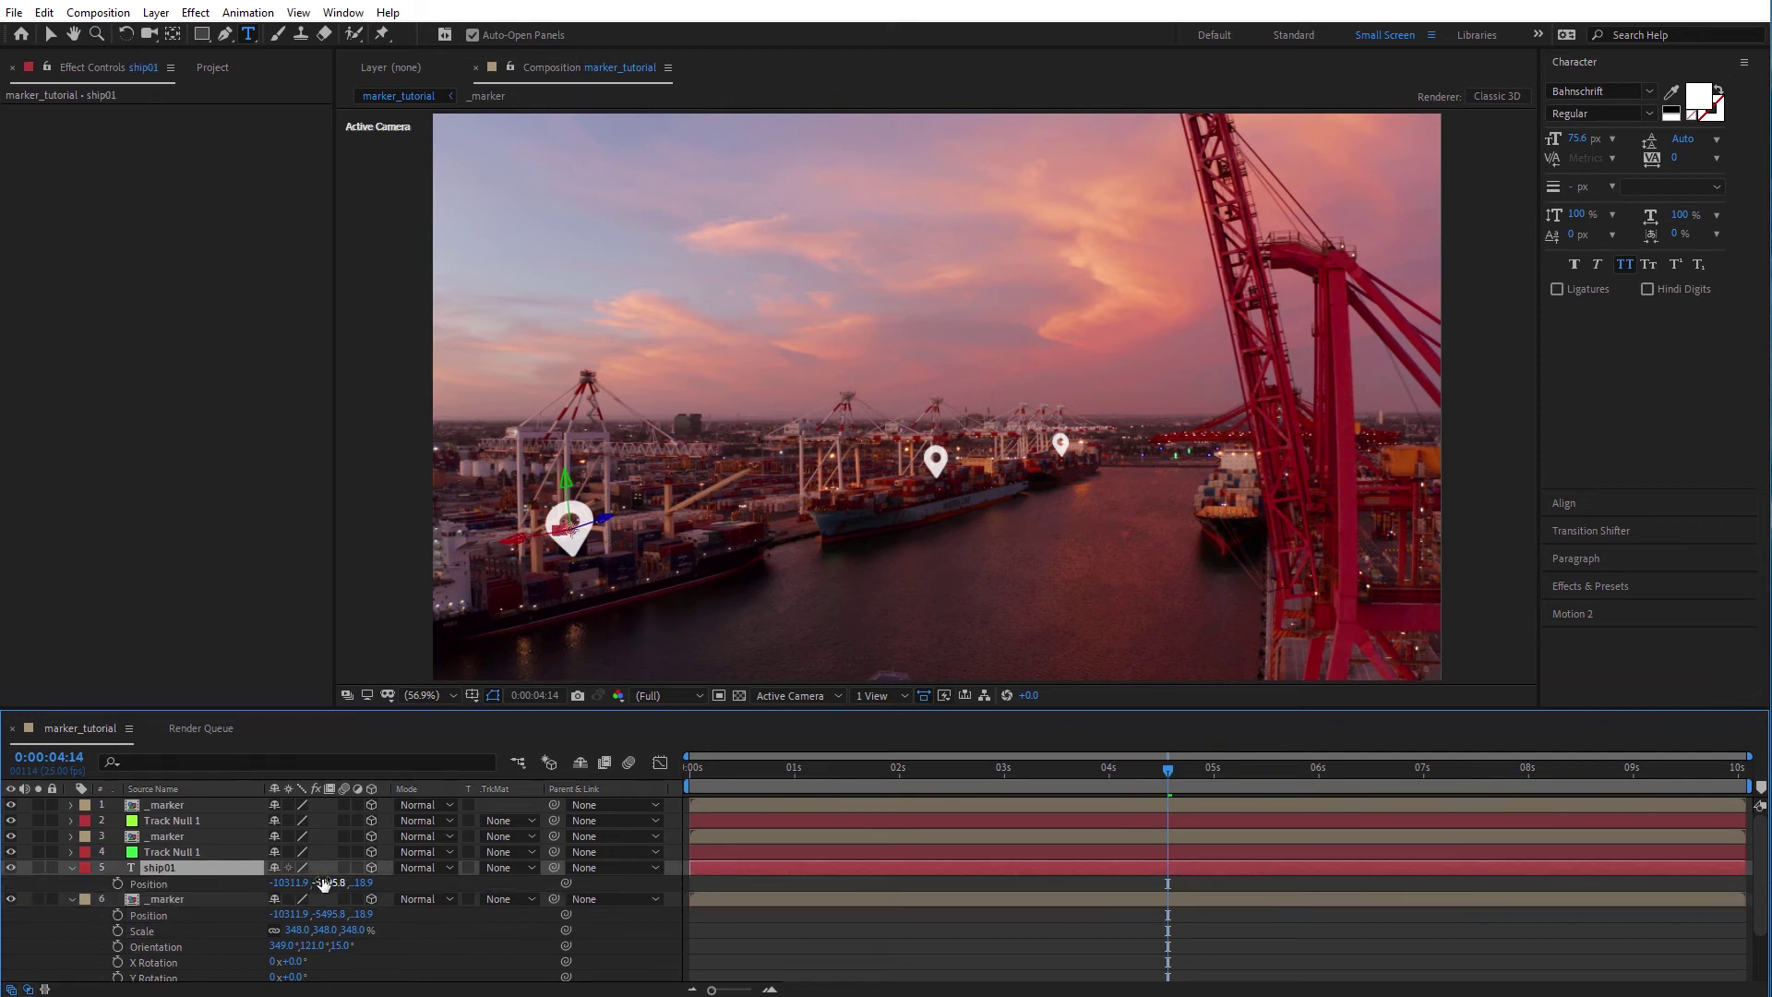
Lift the SHIP01 label above the marker, scale it to 1851%, and orient it to read correctly
{"action": "left_click_drag", "start_coordinate": [344, 888], "coordinate": [140, 872]}
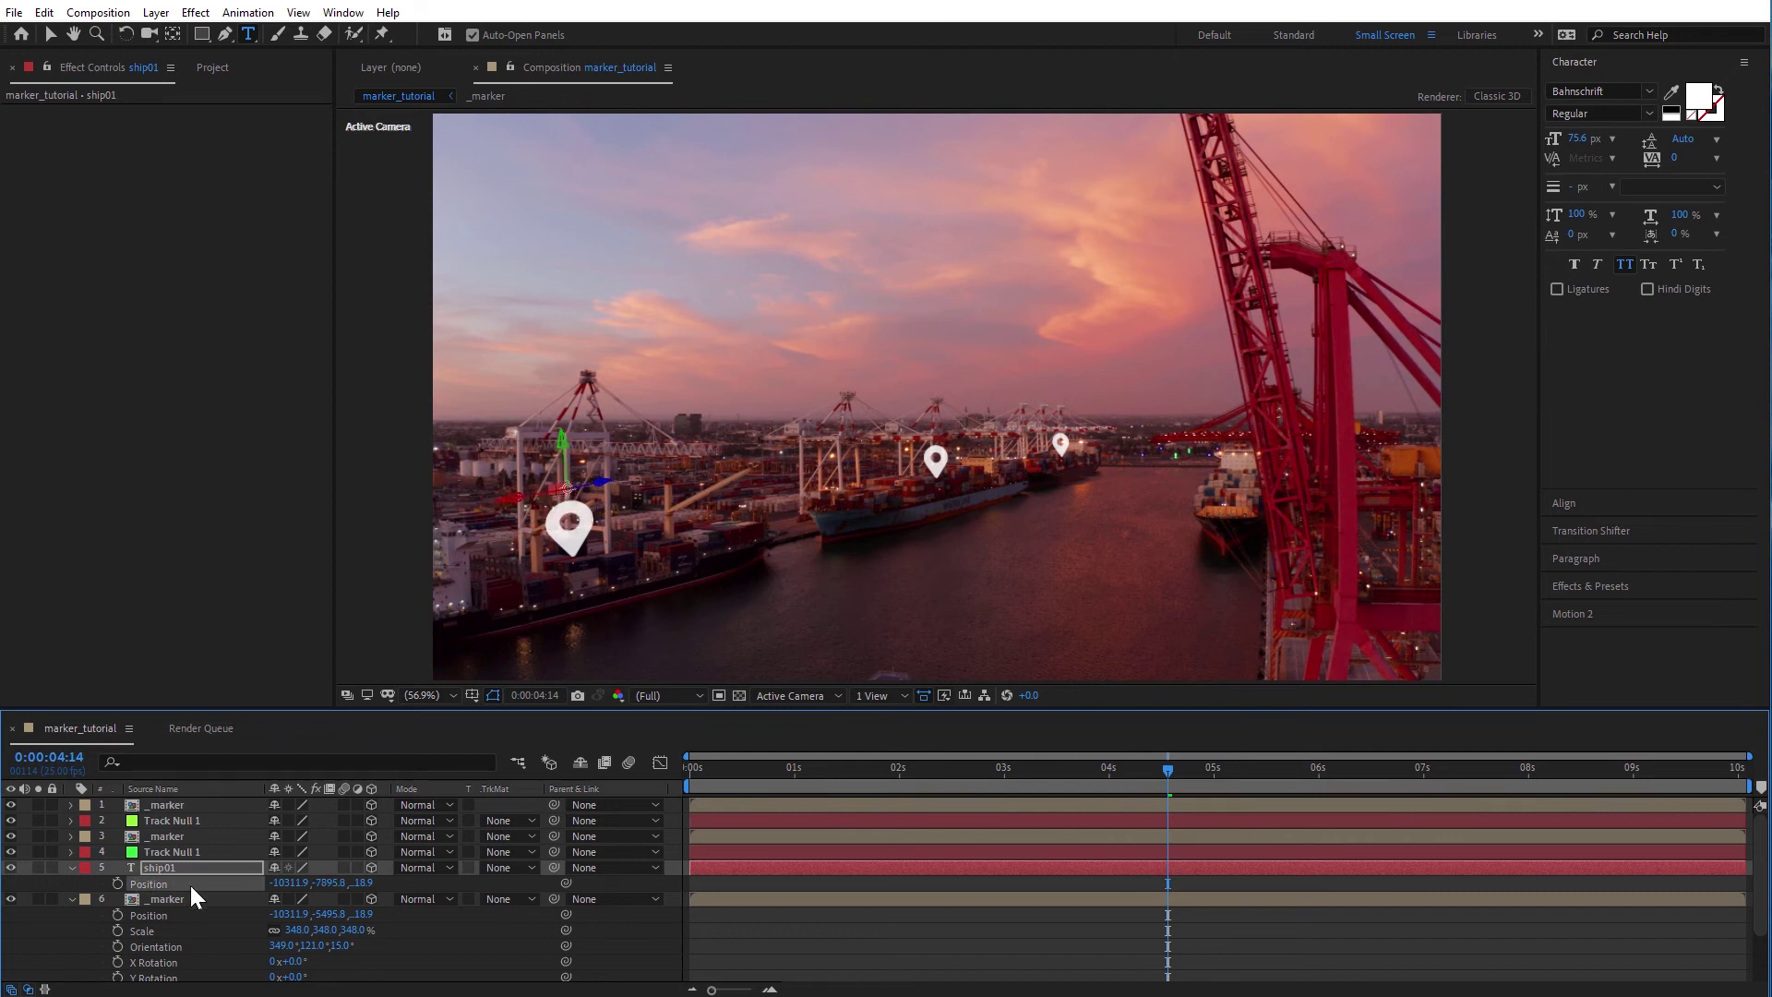
{"action": "left_click_drag", "start_coordinate": [306, 889], "coordinate": [1213, 851]}
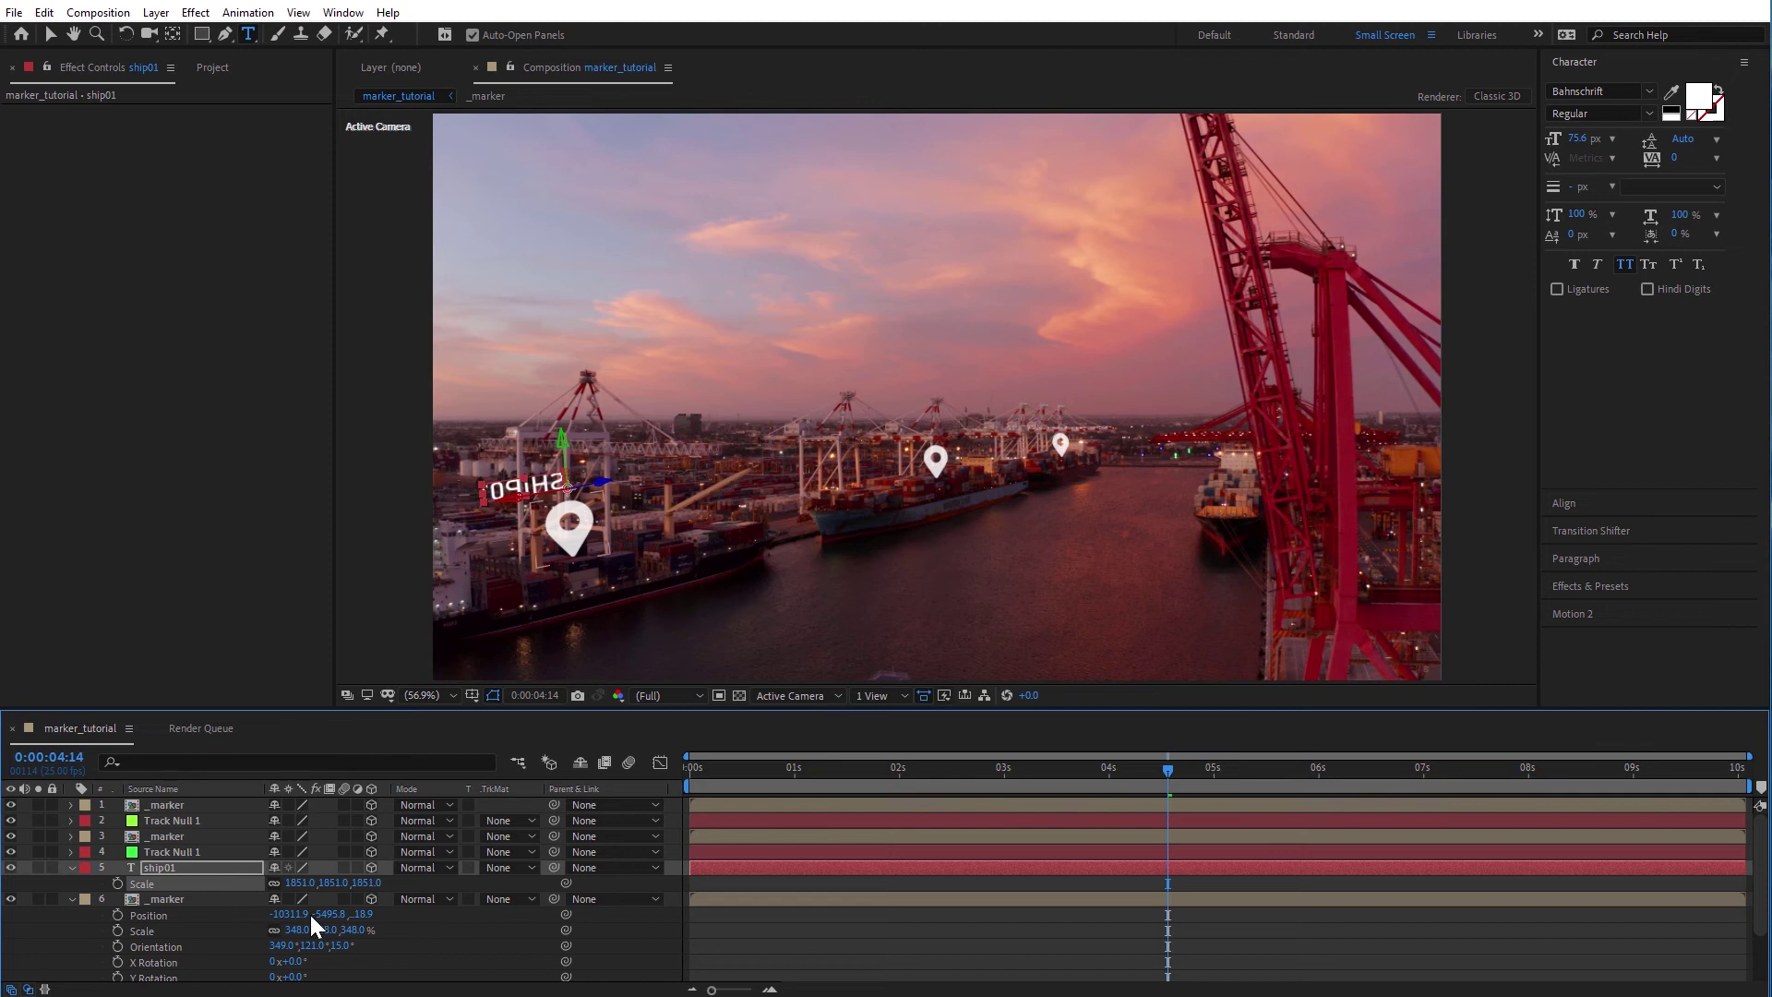
{"action": "key", "text": "ctrl+v"}
{"action": "left_click_drag", "start_coordinate": [304, 899], "coordinate": [487, 883]}
{"action": "left_click_drag", "start_coordinate": [338, 898], "coordinate": [351, 898]}
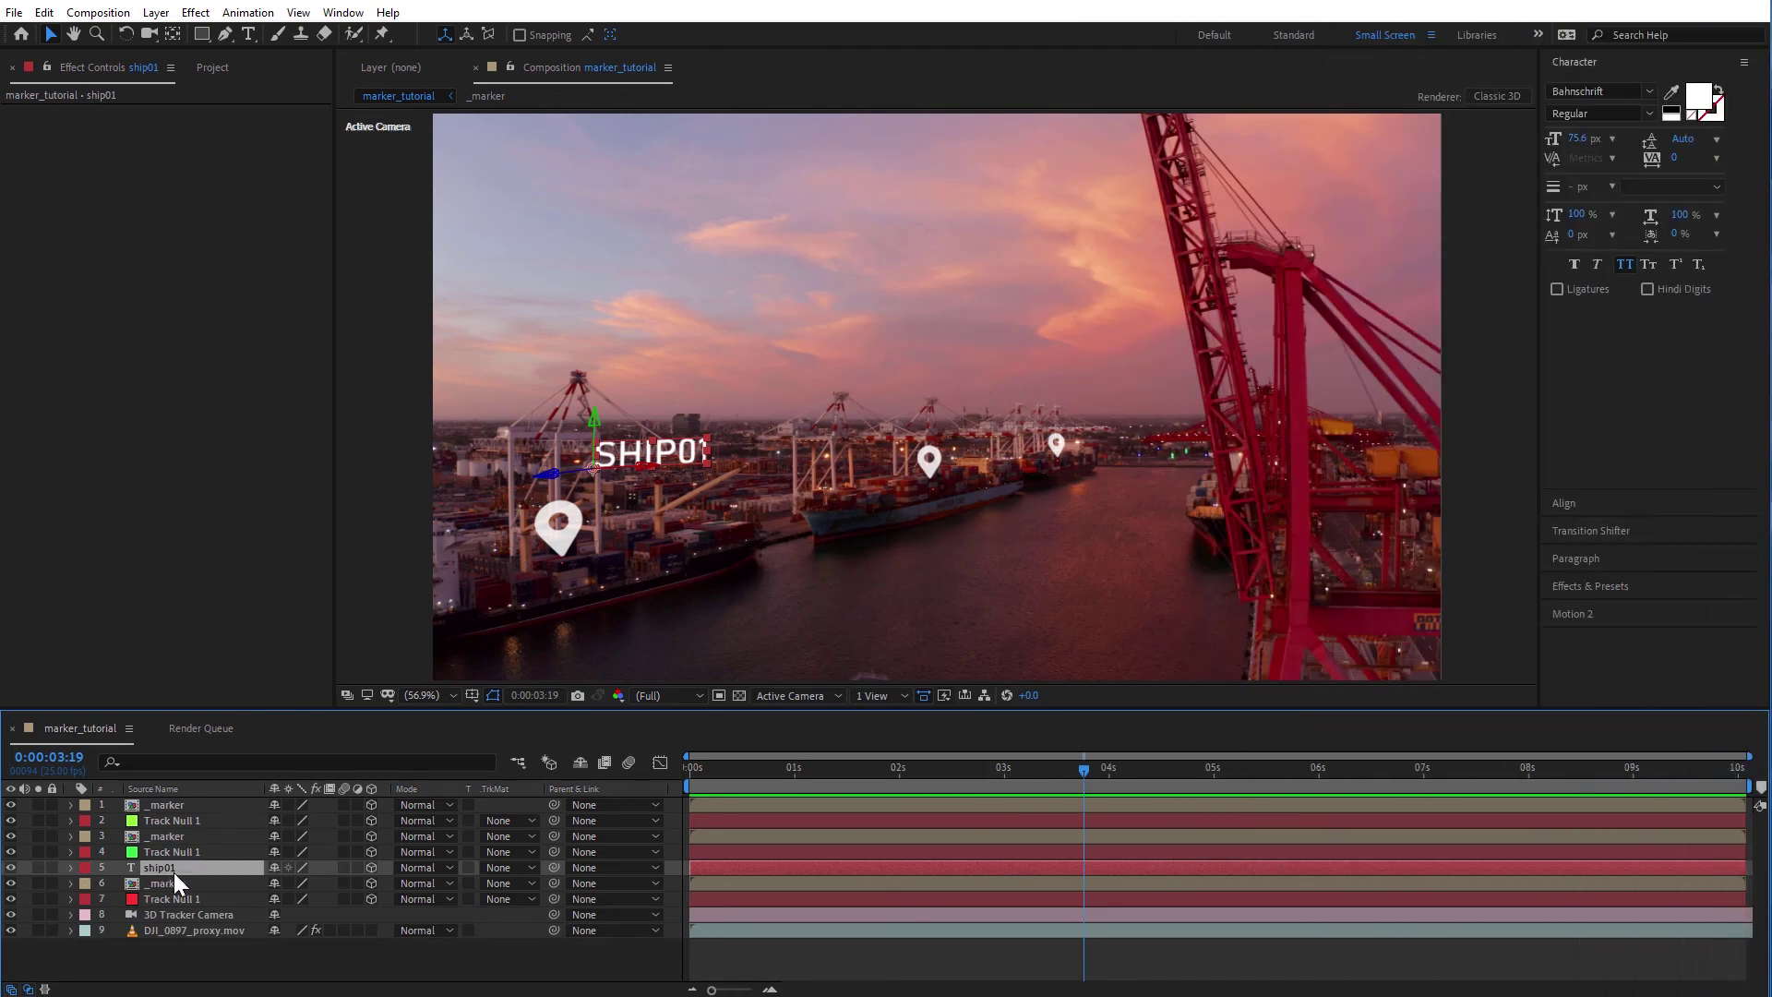
Move the first marker's anchor point to its top edge with Motion 2
{"action": "left_click", "coordinate": [190, 881]}
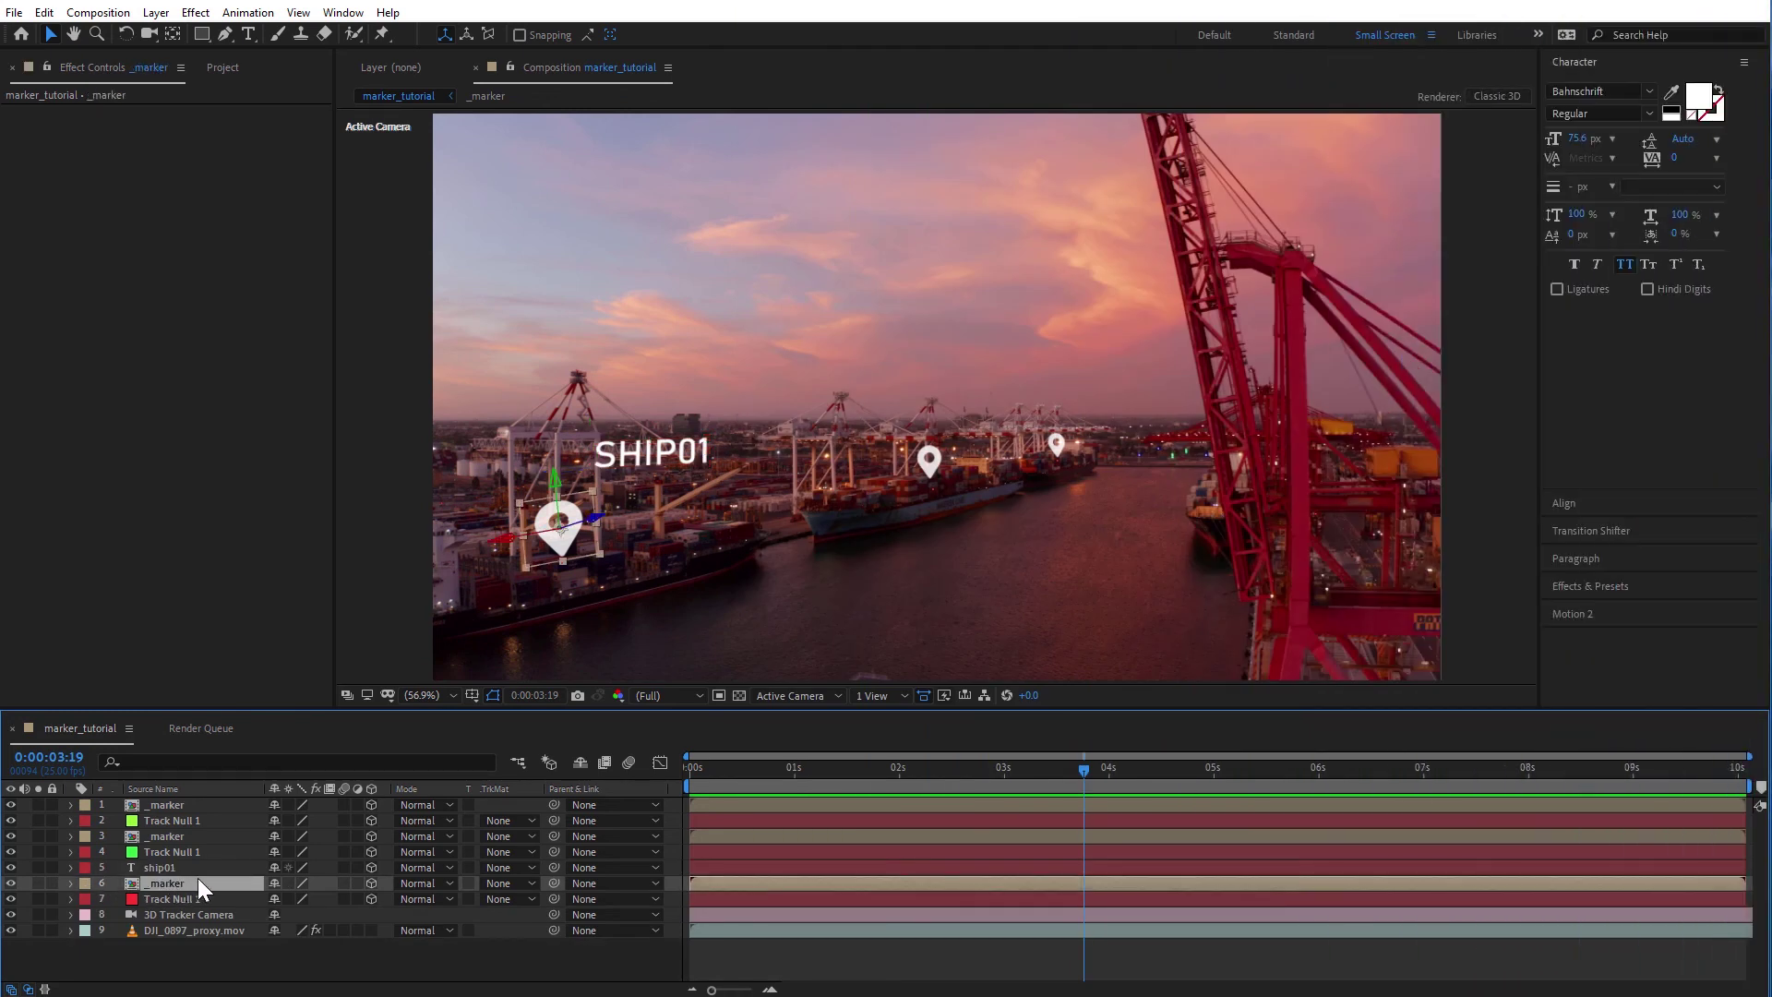
{"action": "left_click", "coordinate": [1650, 611]}
{"action": "left_click", "coordinate": [1674, 261]}
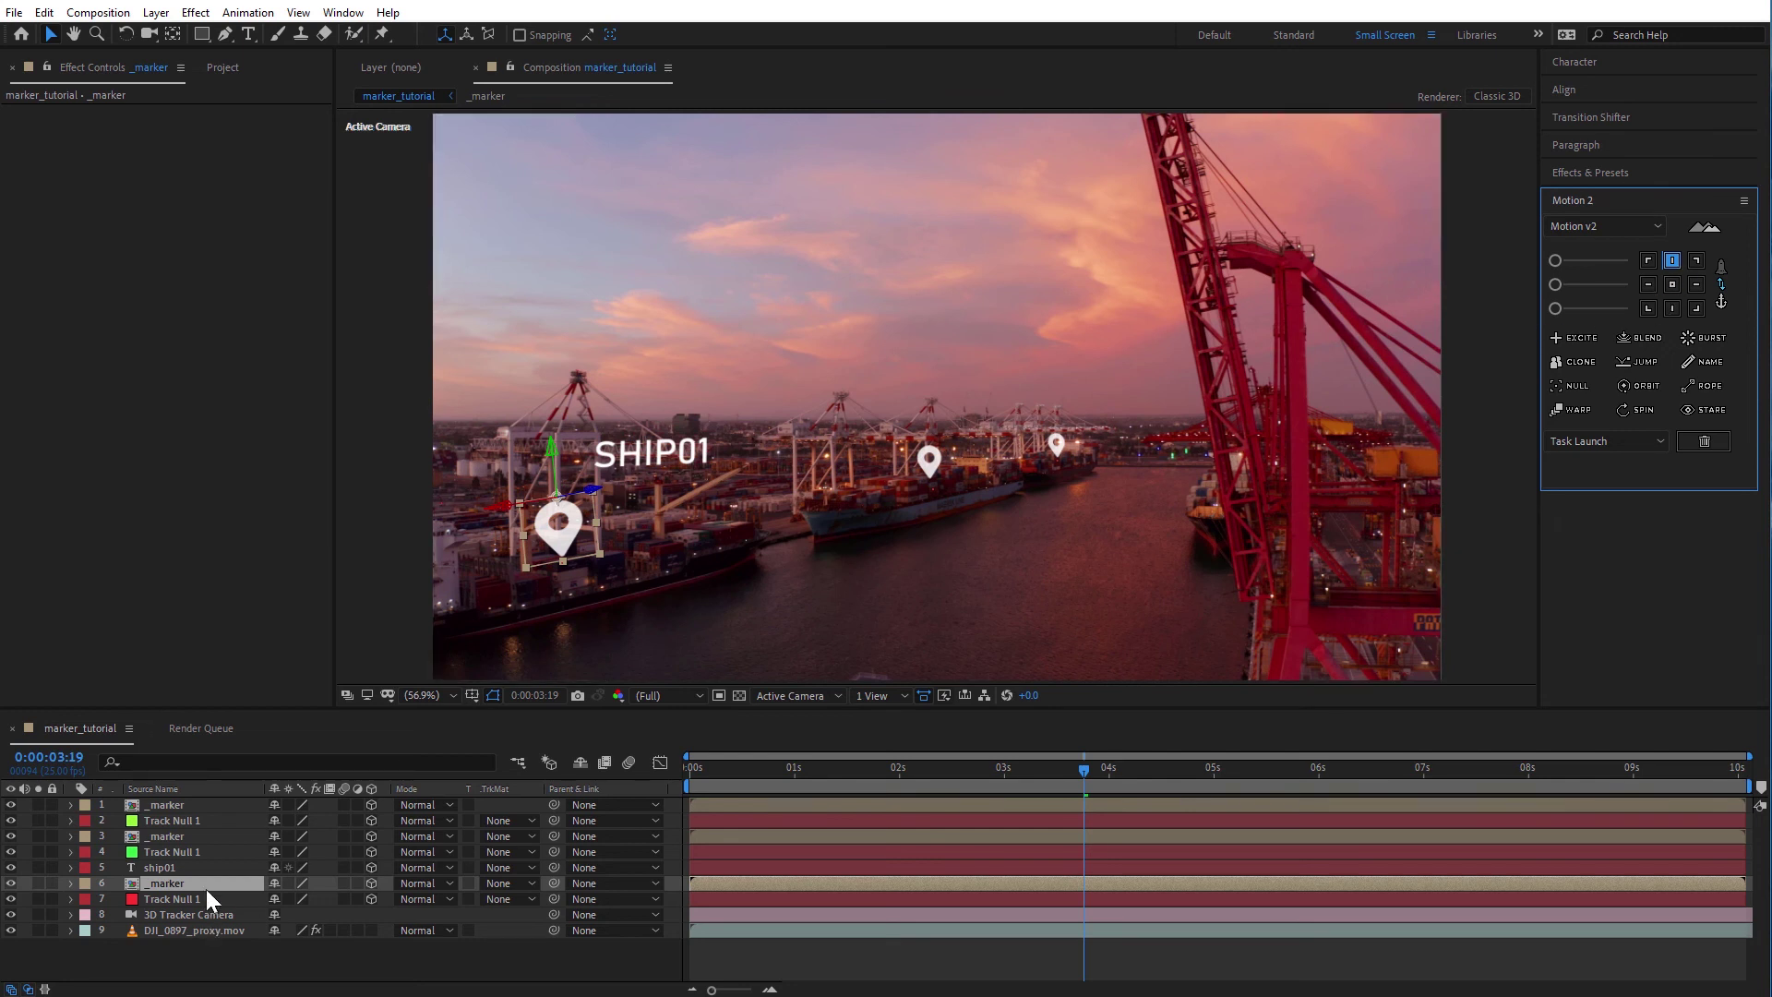
Link the marker and ship01 label with a ROPE line, placing the Rope layer below ship01
{"action": "left_click", "coordinate": [181, 868], "text": "shift"}
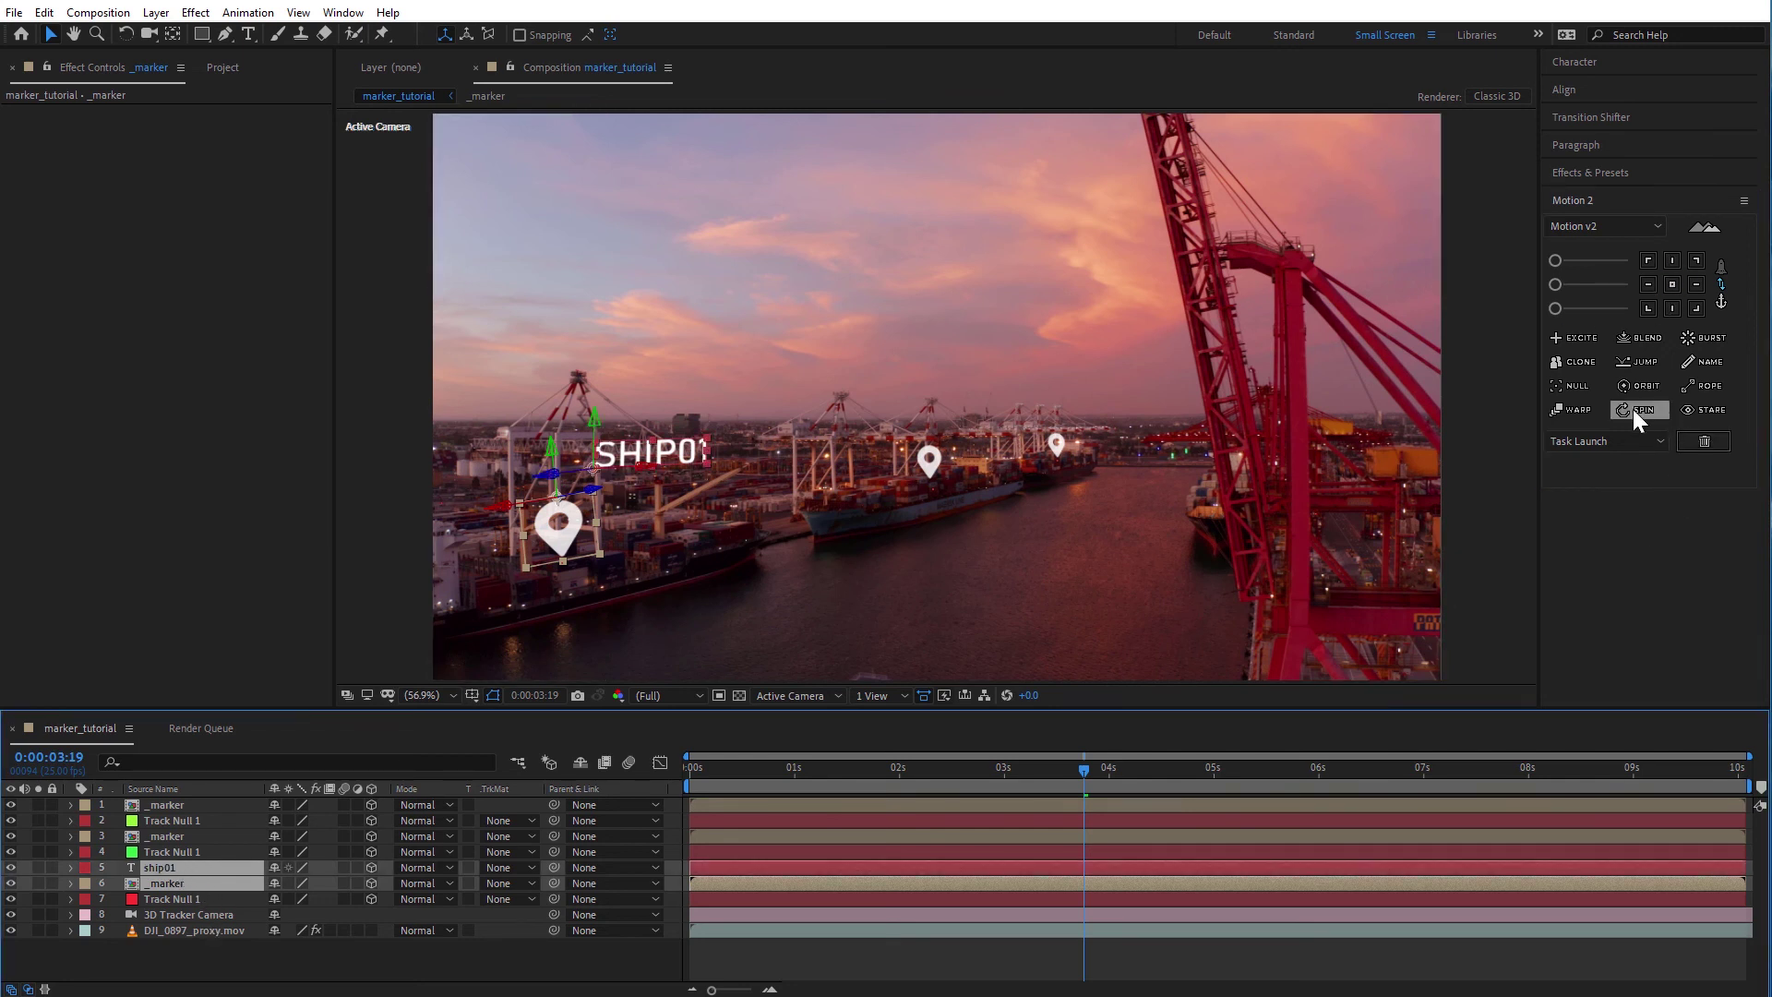
{"action": "left_click", "coordinate": [1700, 387]}
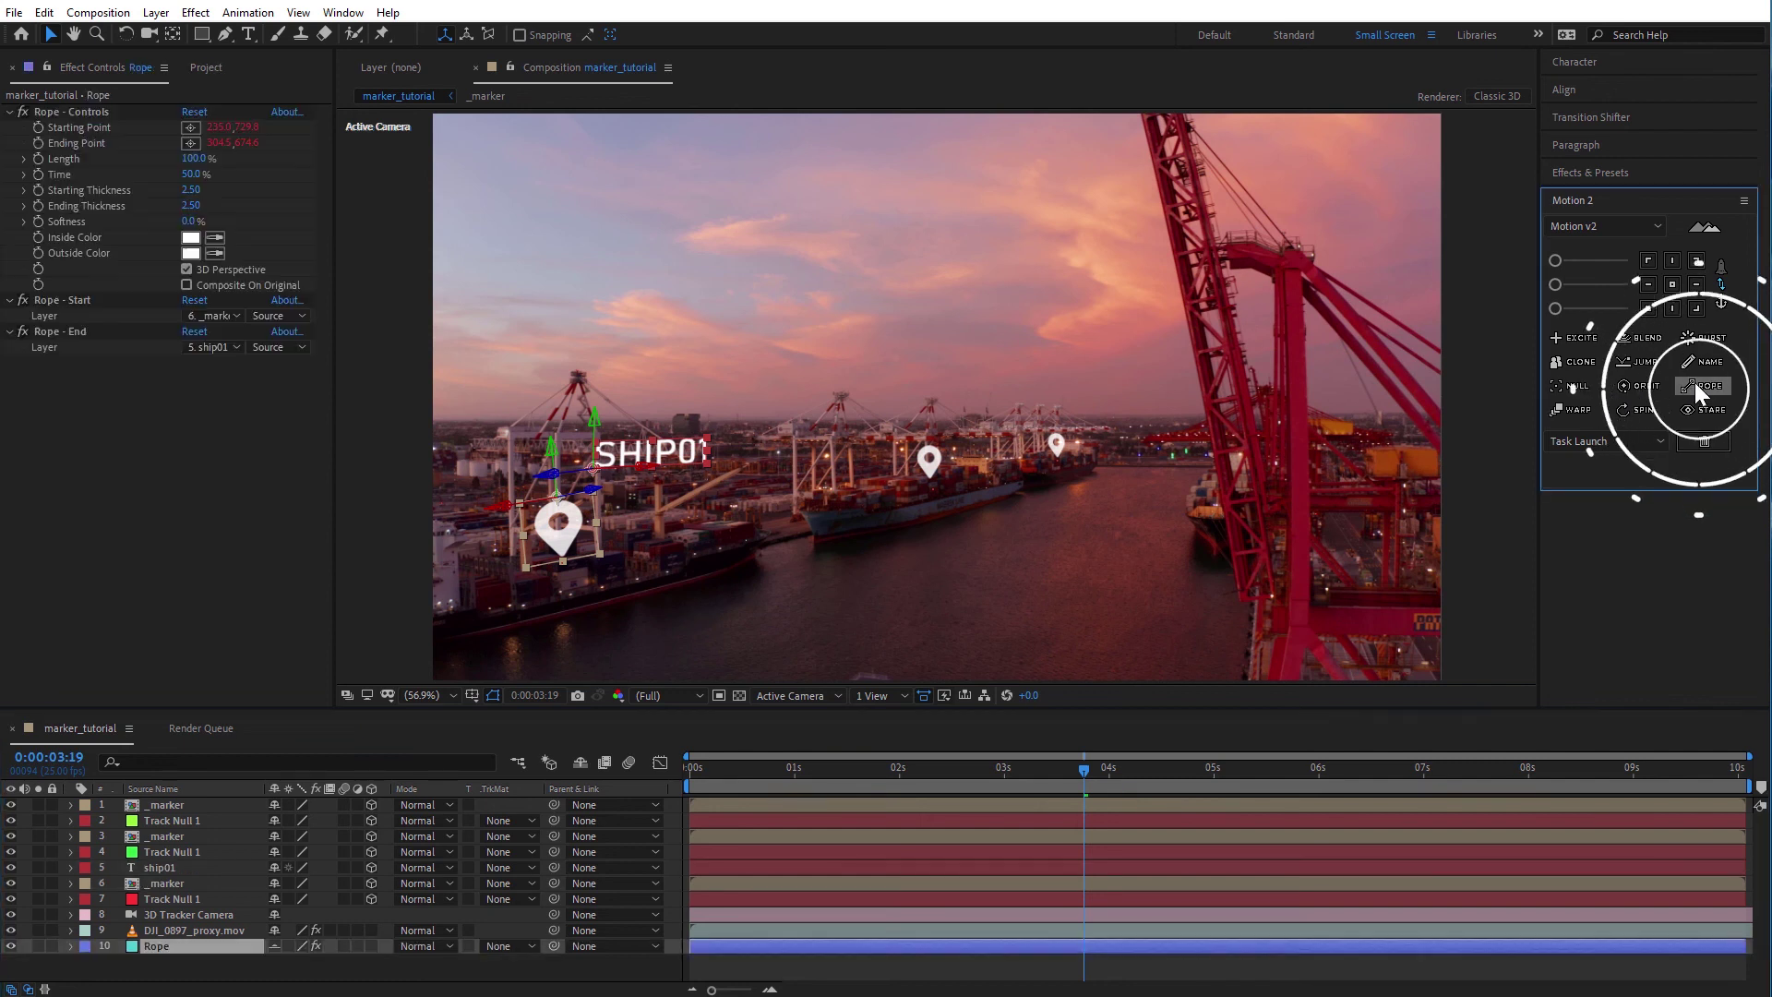
{"action": "left_click_drag", "start_coordinate": [191, 951], "coordinate": [207, 877]}
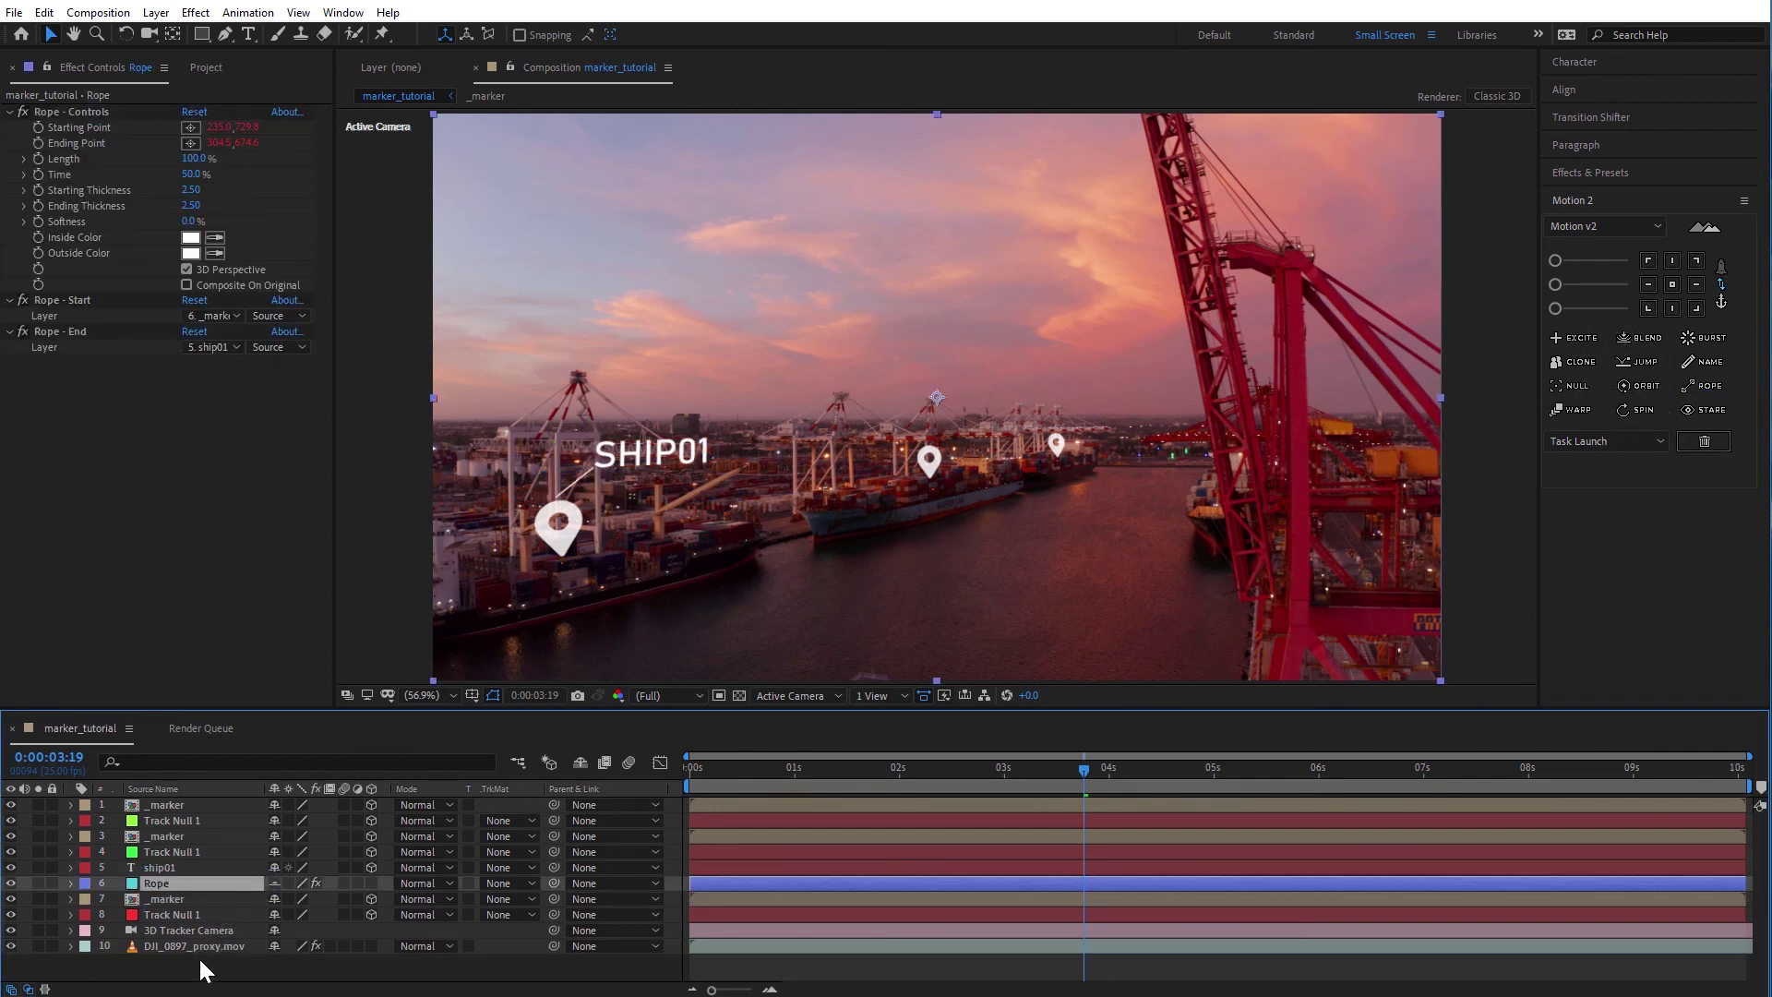
Reselect the first marker and switch to the Pan Behind tool with Y
{"action": "left_click", "coordinate": [179, 899]}
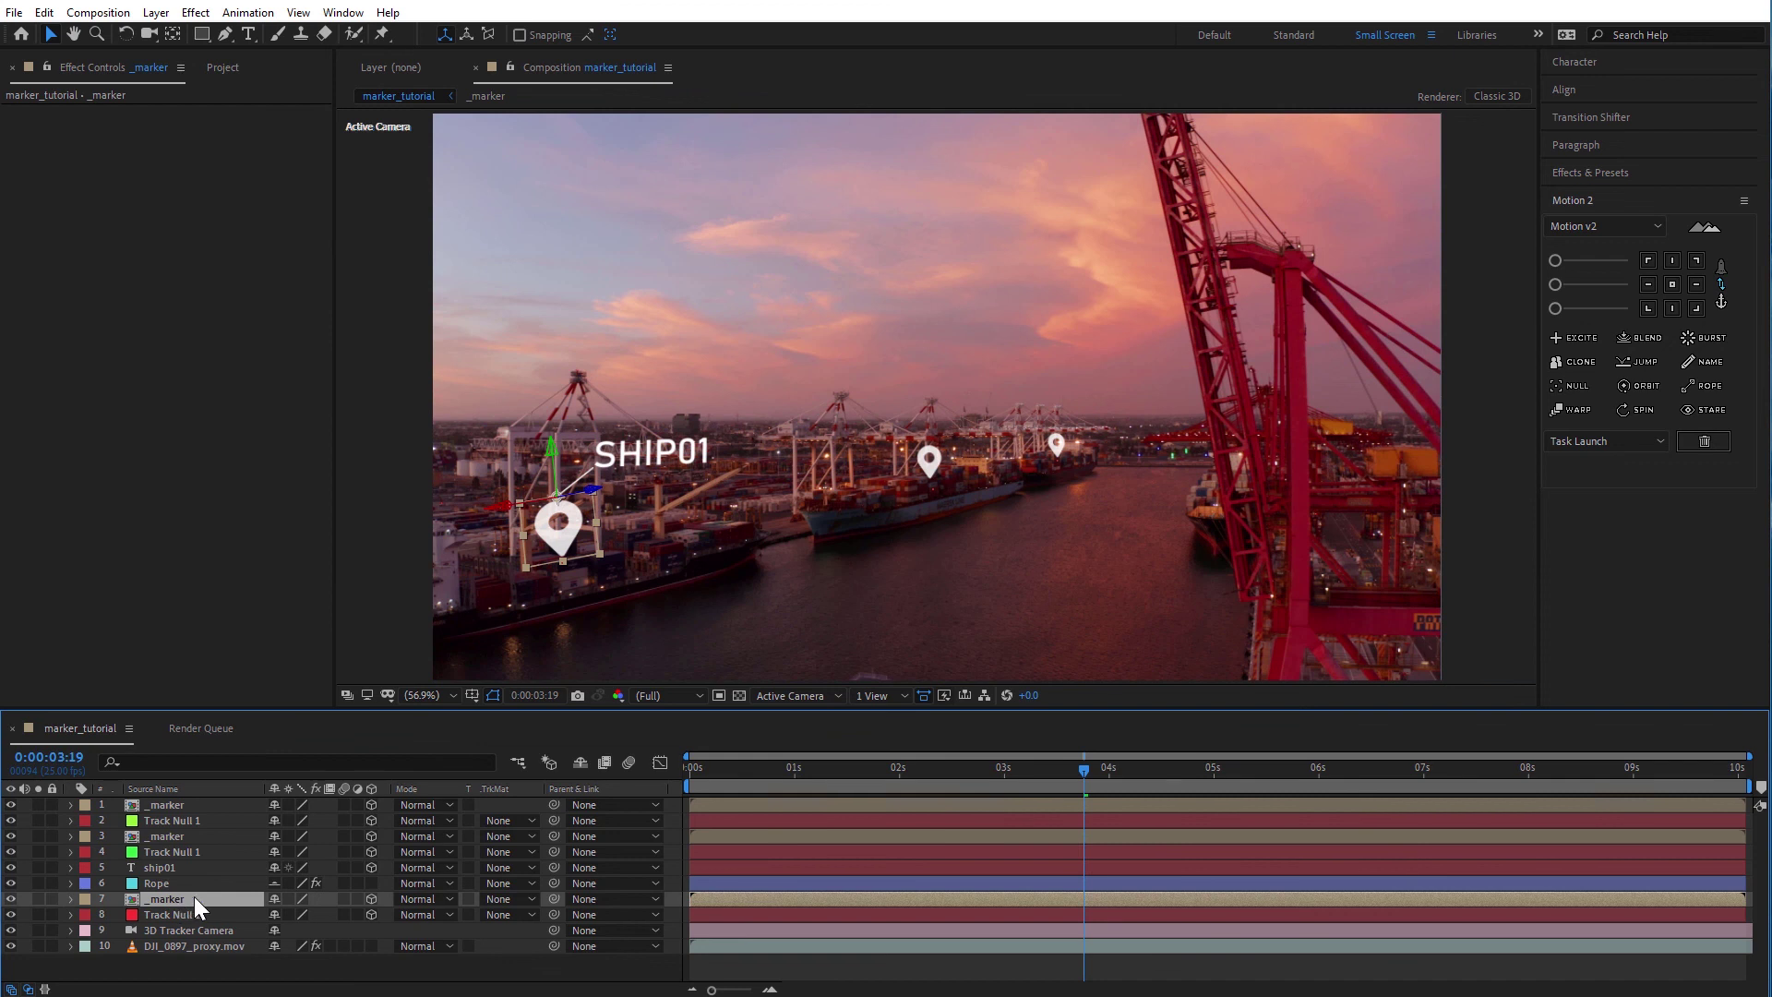
{"action": "key", "text": "y"}
{"action": "left_click", "coordinate": [552, 471]}
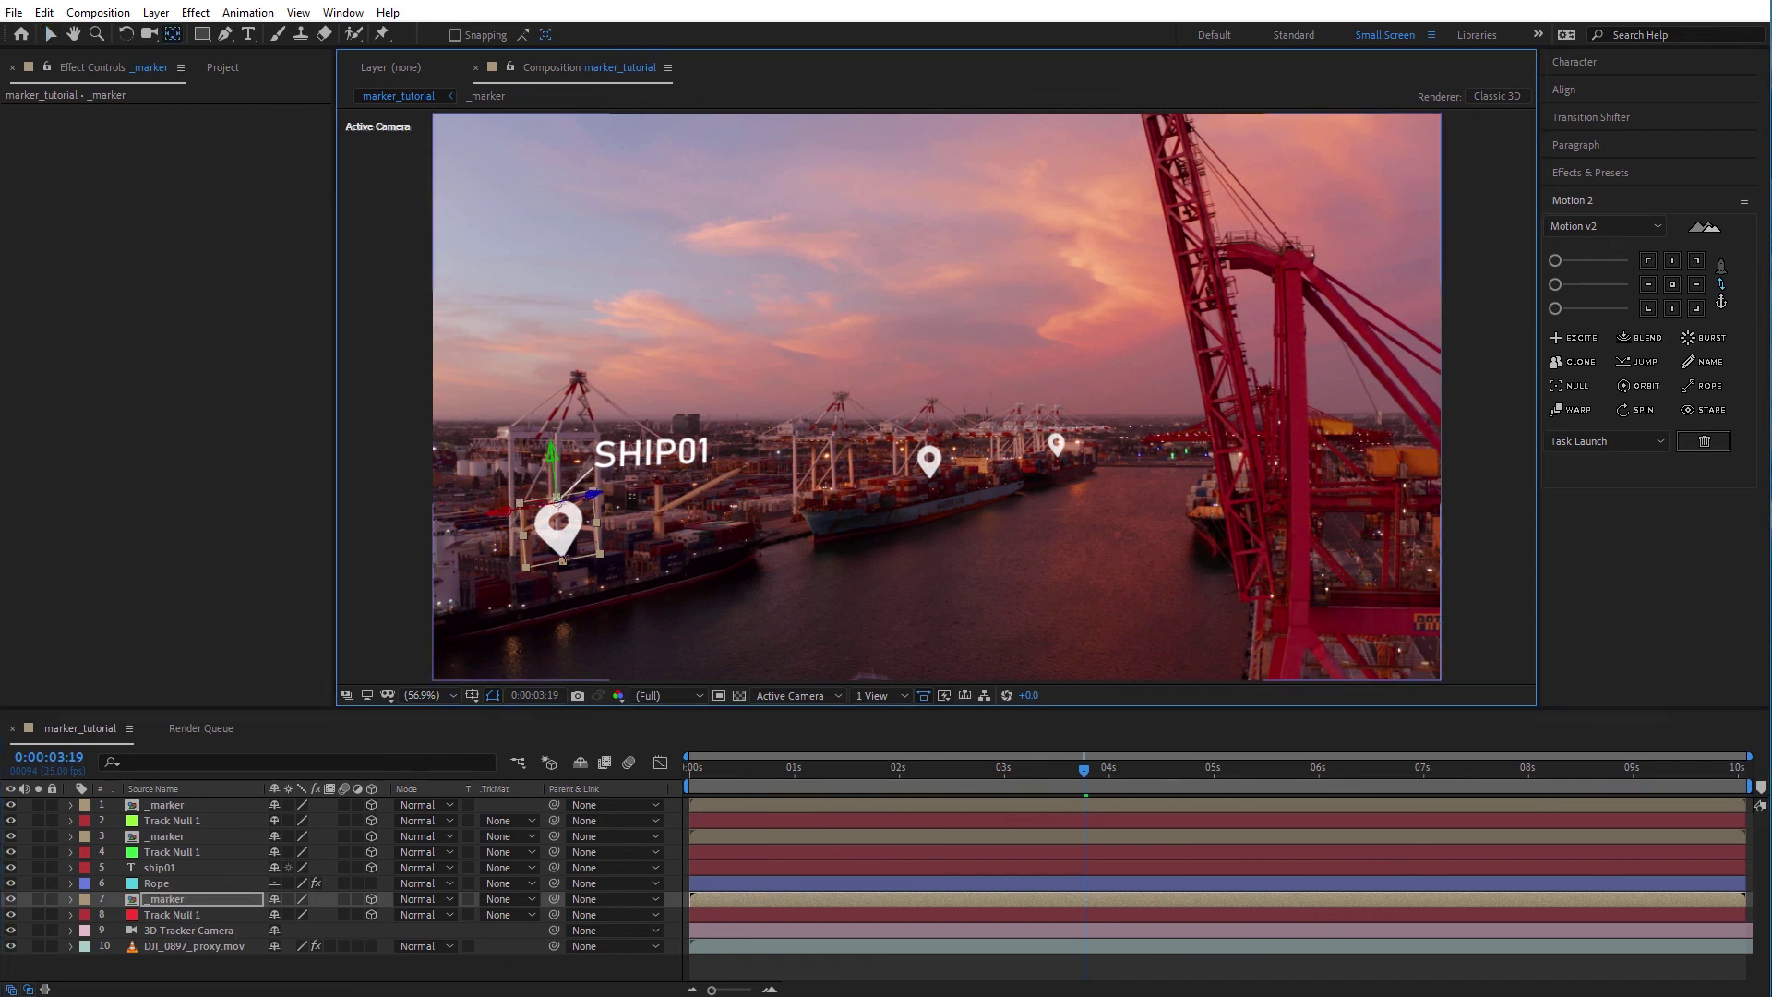